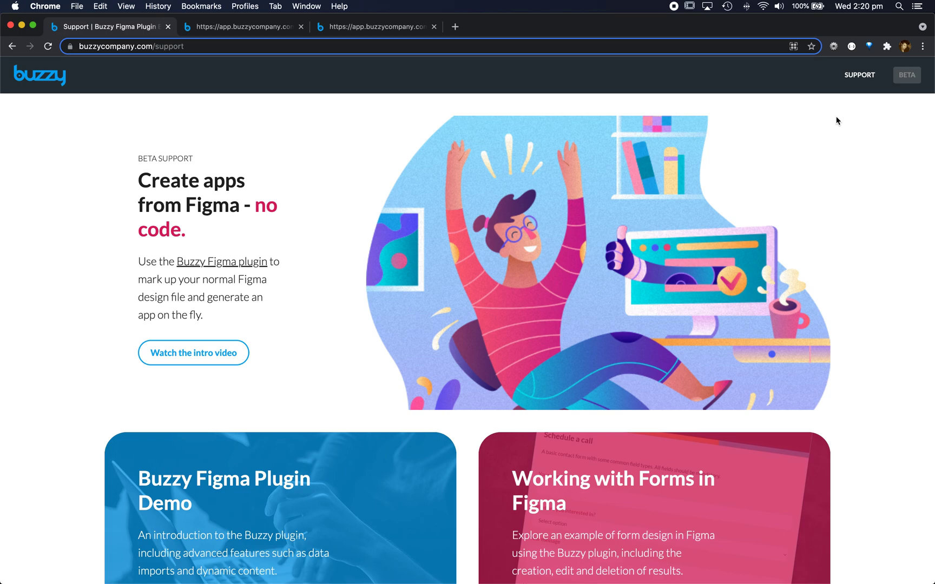
- Launch the published spaceship app, view Serenity's details and return to the list
{"action": "left_click", "coordinate": [271, 29]}
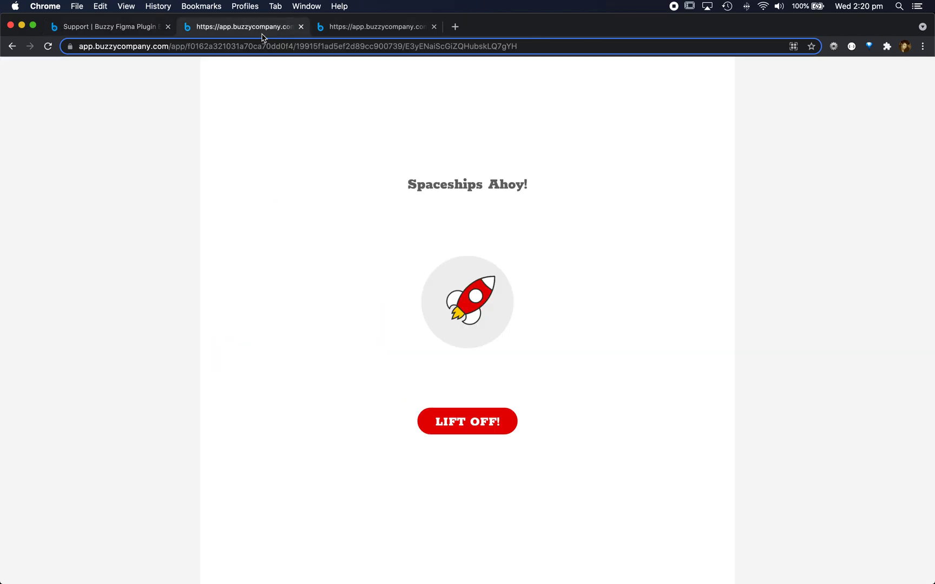
{"action": "left_click", "coordinate": [475, 430]}
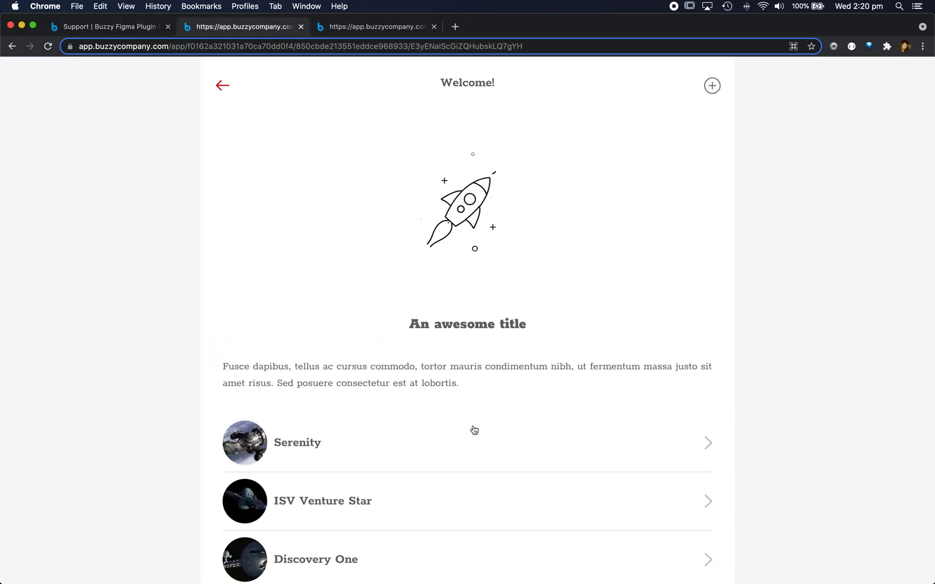
{"action": "scroll", "coordinate": [474, 429], "scroll_direction": "down", "scroll_amount": 1}
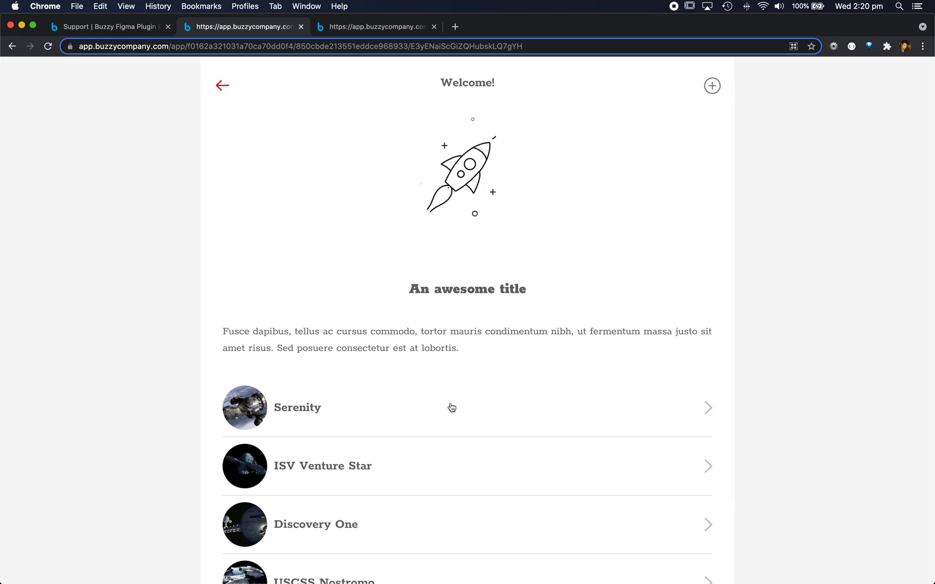
{"action": "left_click", "coordinate": [447, 414]}
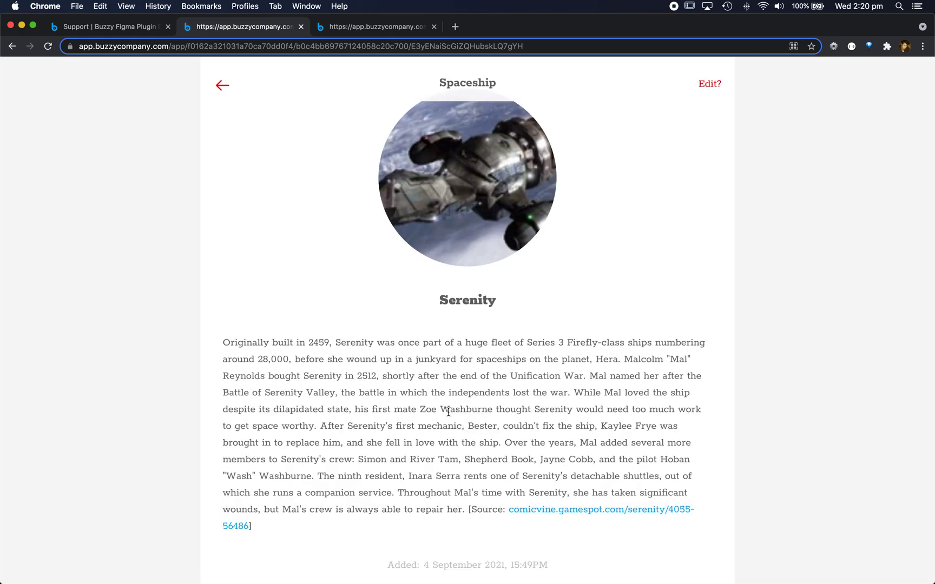
{"action": "left_click", "coordinate": [224, 86]}
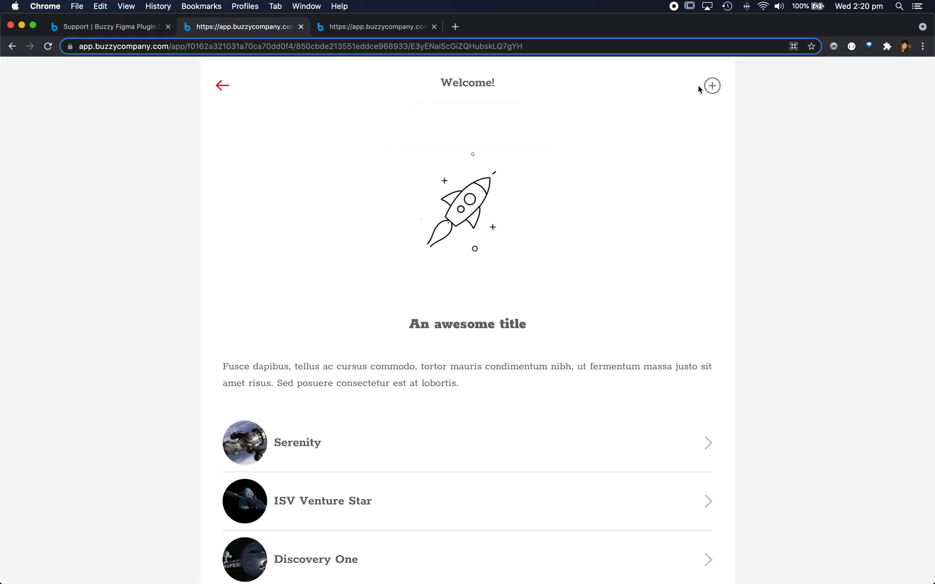
- Check the add-spaceship form, reopen Serenity, then switch back to Figma
{"action": "left_click", "coordinate": [712, 87]}
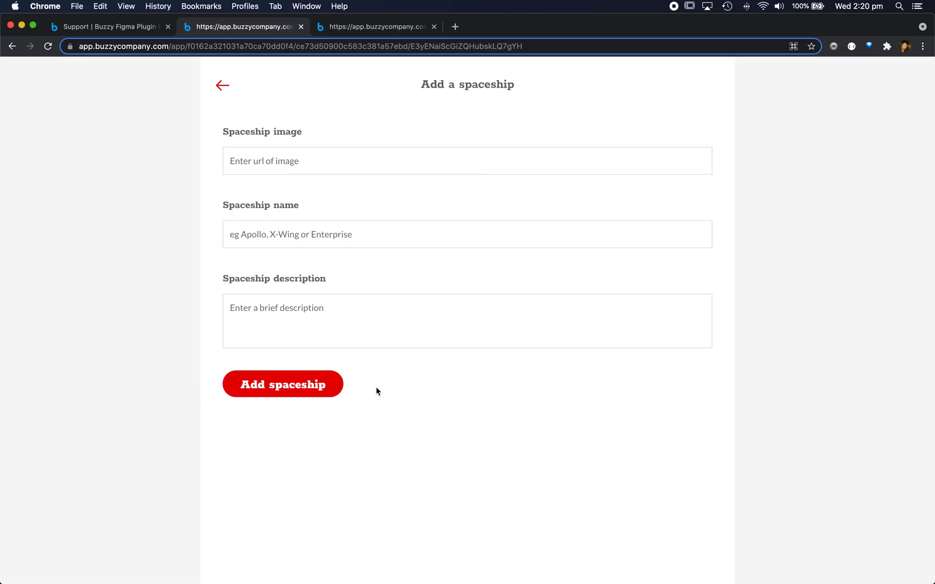
{"action": "left_click", "coordinate": [224, 86]}
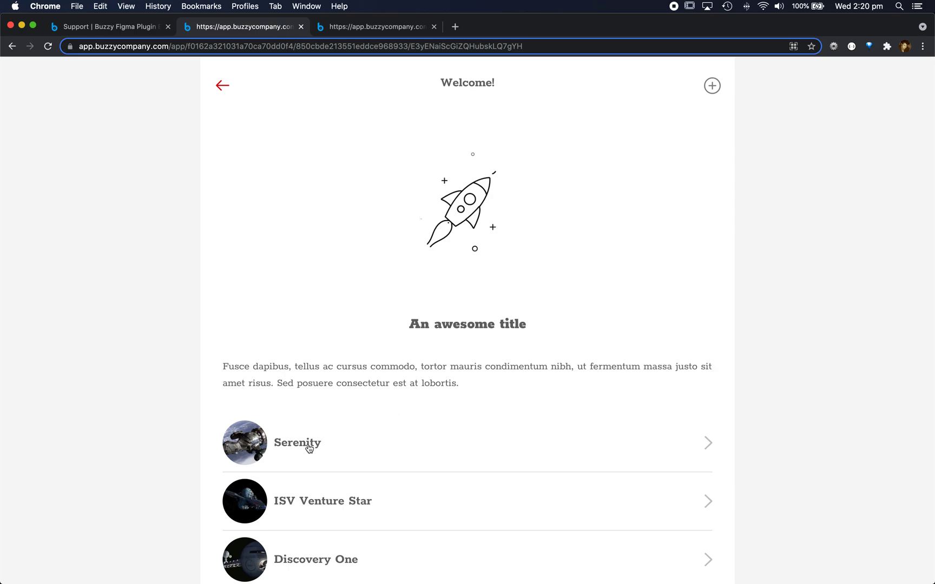
{"action": "left_click", "coordinate": [307, 445]}
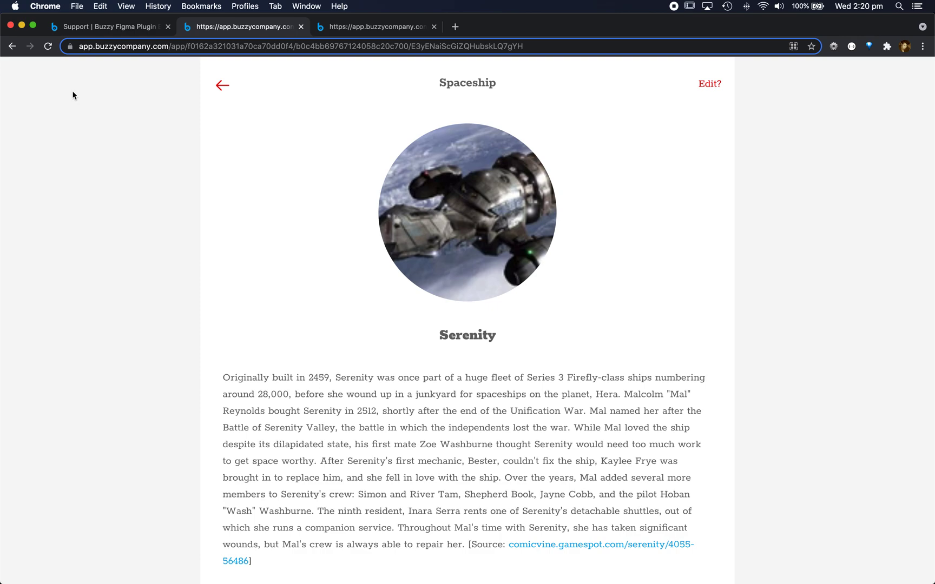
{"action": "key", "text": "super+Tab"}
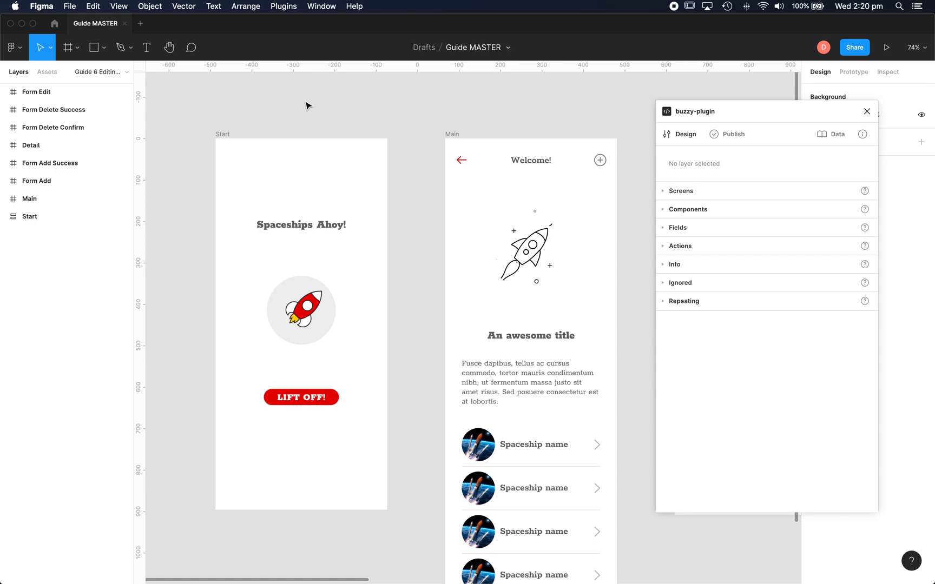
{"action": "scroll", "coordinate": [307, 105], "scroll_direction": "right", "scroll_amount": 1}
{"action": "scroll", "coordinate": [306, 106], "scroll_direction": "right", "scroll_amount": 2}
{"action": "scroll", "coordinate": [306, 106], "scroll_direction": "right", "scroll_amount": 4}
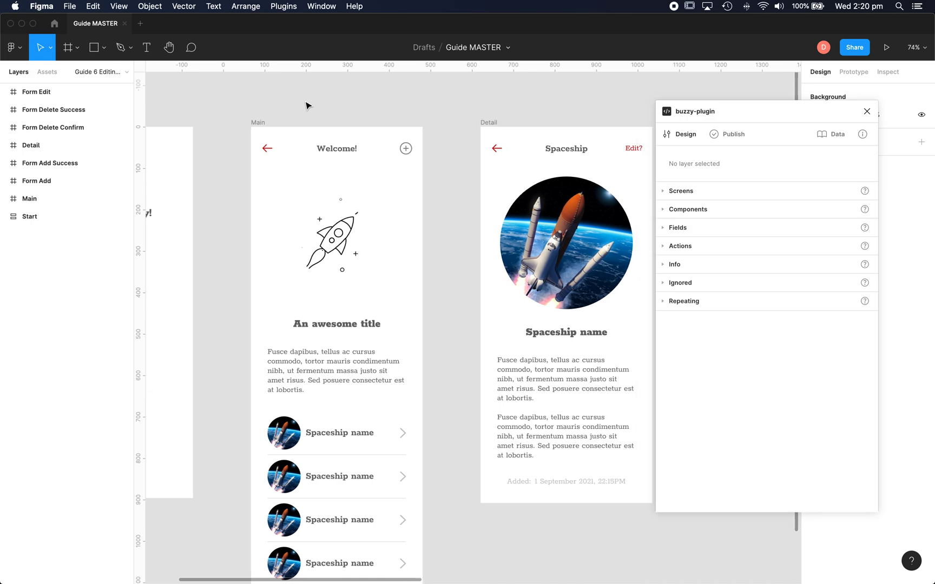
{"action": "scroll", "coordinate": [307, 106], "scroll_direction": "right", "scroll_amount": 5}
{"action": "scroll", "coordinate": [306, 106], "scroll_direction": "right", "scroll_amount": 5}
{"action": "scroll", "coordinate": [305, 106], "scroll_direction": "right", "scroll_amount": 7}
{"action": "scroll", "coordinate": [307, 106], "scroll_direction": "right", "scroll_amount": 1}
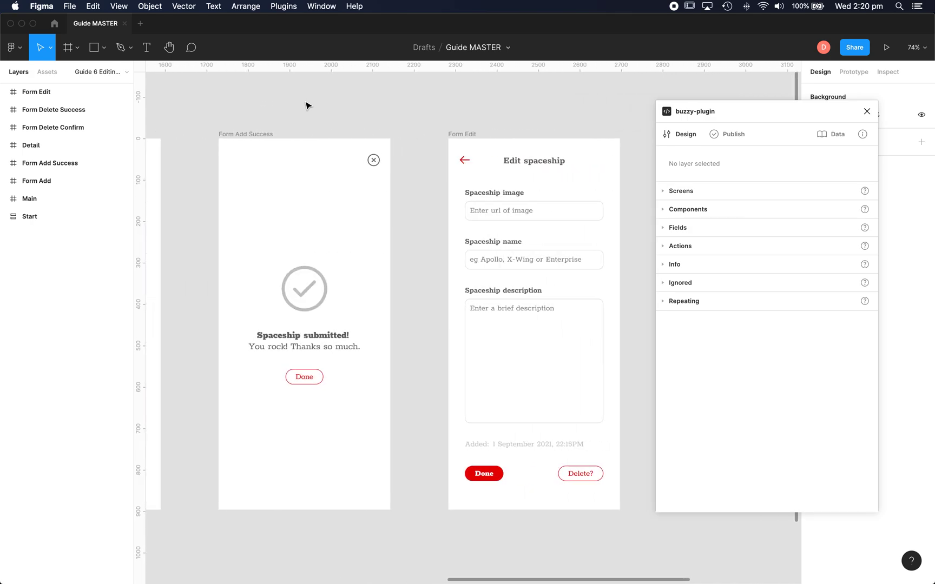
{"action": "scroll", "coordinate": [307, 106], "scroll_direction": "right", "scroll_amount": 3}
{"action": "scroll", "coordinate": [306, 106], "scroll_direction": "right", "scroll_amount": 2}
{"action": "scroll", "coordinate": [306, 105], "scroll_direction": "right", "scroll_amount": 5}
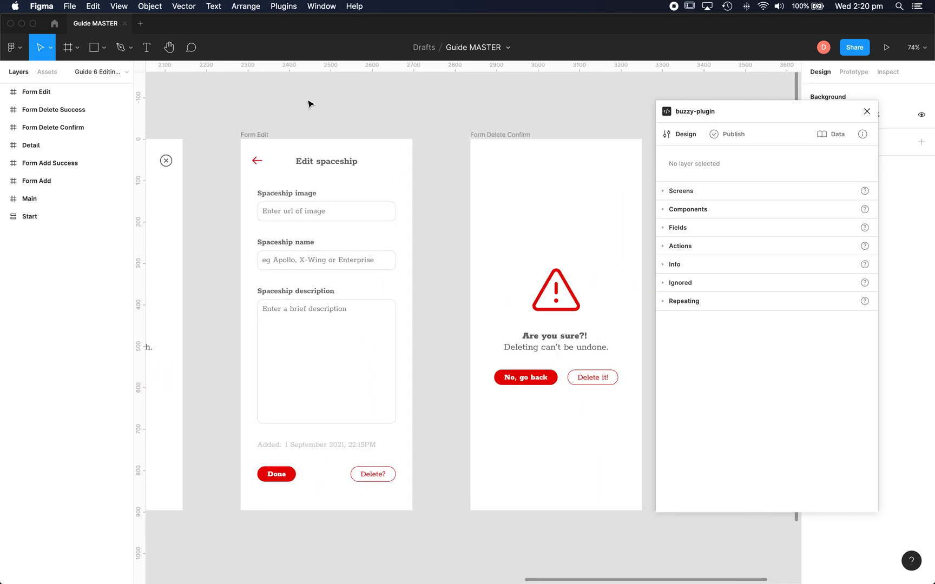
{"action": "scroll", "coordinate": [511, 101], "scroll_direction": "right", "scroll_amount": 5}
{"action": "scroll", "coordinate": [511, 101], "scroll_direction": "right", "scroll_amount": 2}
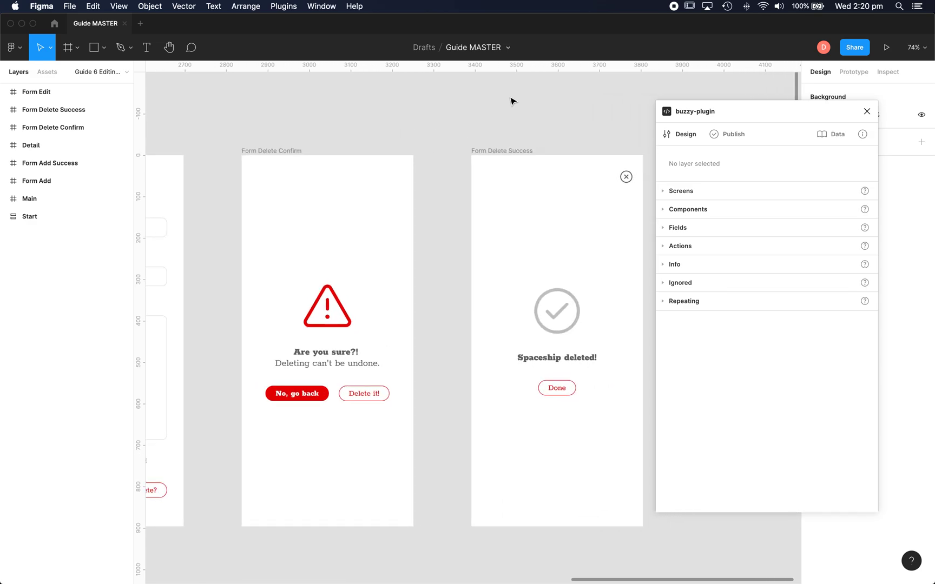
{"action": "scroll", "coordinate": [510, 101], "scroll_direction": "left", "scroll_amount": 1}
{"action": "scroll", "coordinate": [510, 101], "scroll_direction": "left", "scroll_amount": 3}
{"action": "scroll", "coordinate": [511, 102], "scroll_direction": "left", "scroll_amount": 5}
{"action": "scroll", "coordinate": [510, 101], "scroll_direction": "left", "scroll_amount": 5}
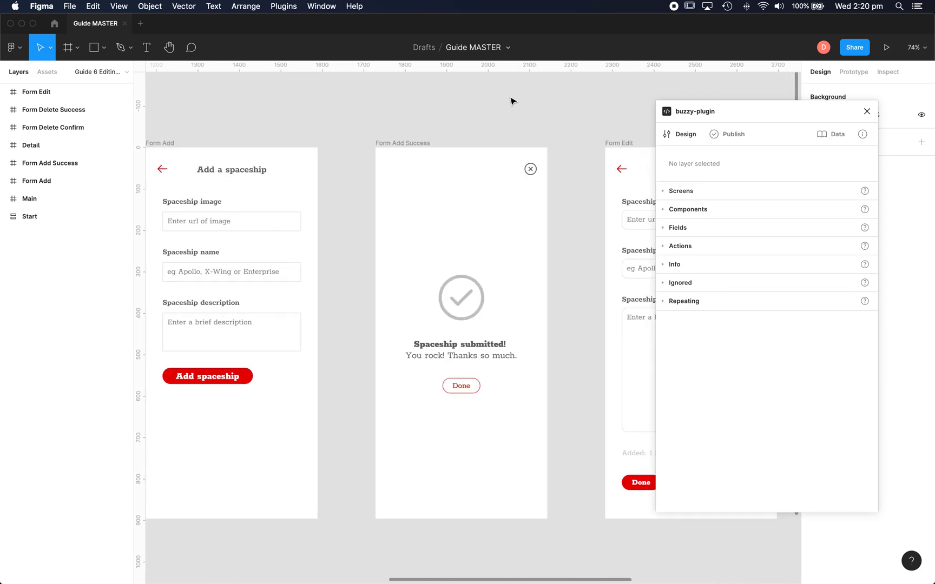
{"action": "scroll", "coordinate": [511, 100], "scroll_direction": "right", "scroll_amount": 6}
{"action": "scroll", "coordinate": [510, 100], "scroll_direction": "left", "scroll_amount": 1}
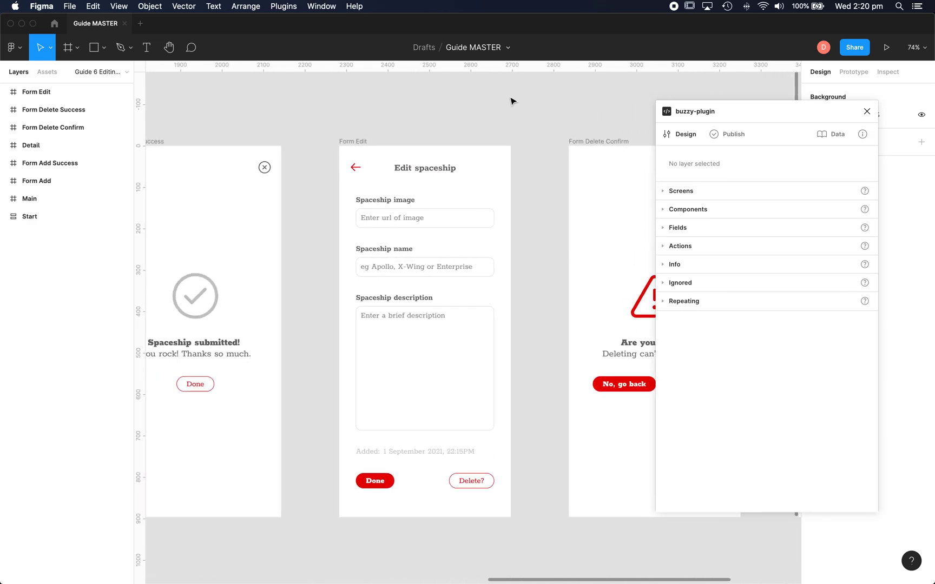
{"action": "left_click", "coordinate": [358, 144]}
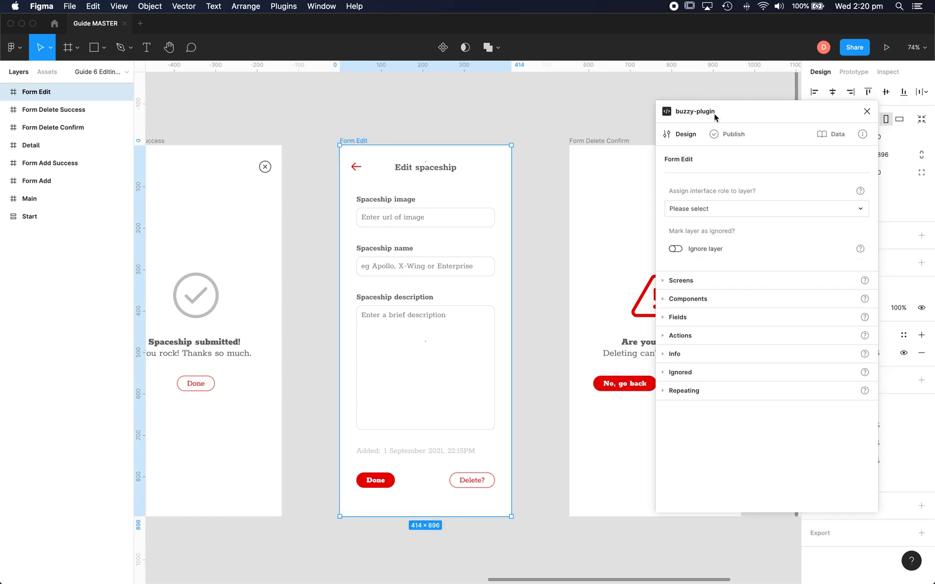
- Give Form Edit the Screen role, Basic type, with widths 320 to 960 px
{"action": "left_click", "coordinate": [725, 208]}
{"action": "left_click", "coordinate": [683, 217]}
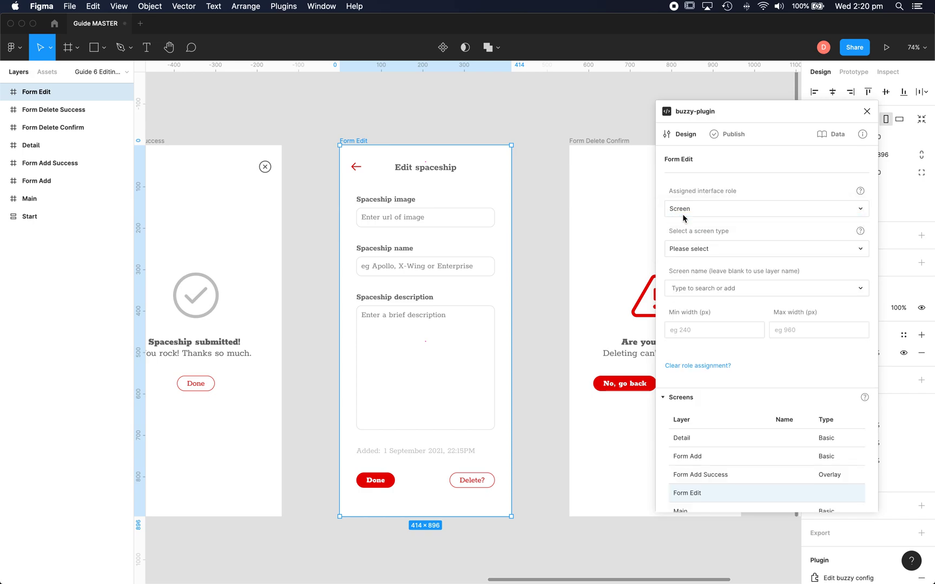
{"action": "left_click", "coordinate": [687, 249]}
{"action": "left_click", "coordinate": [680, 257]}
{"action": "mouse_move", "coordinate": [713, 330]}
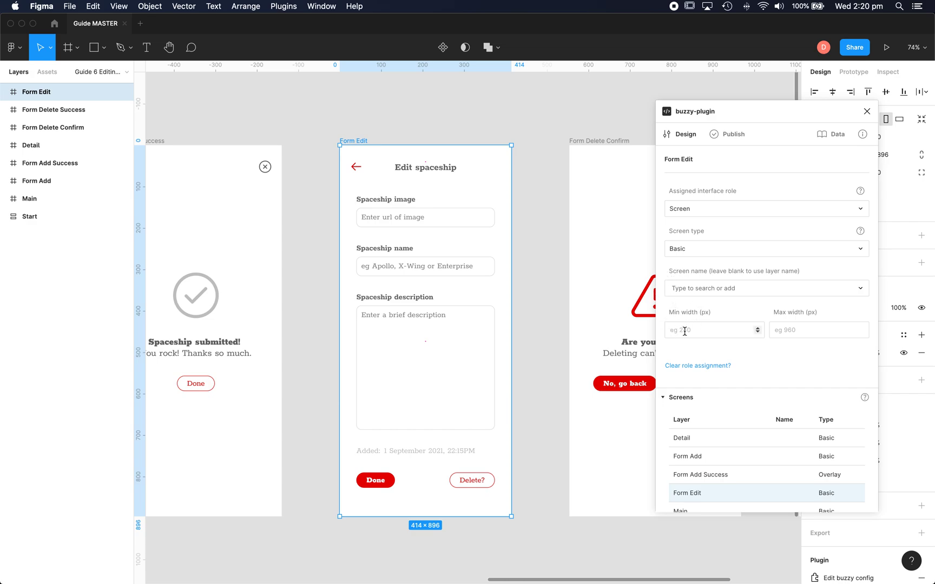
{"action": "left_click", "coordinate": [684, 330]}
{"action": "type", "text": "320"}
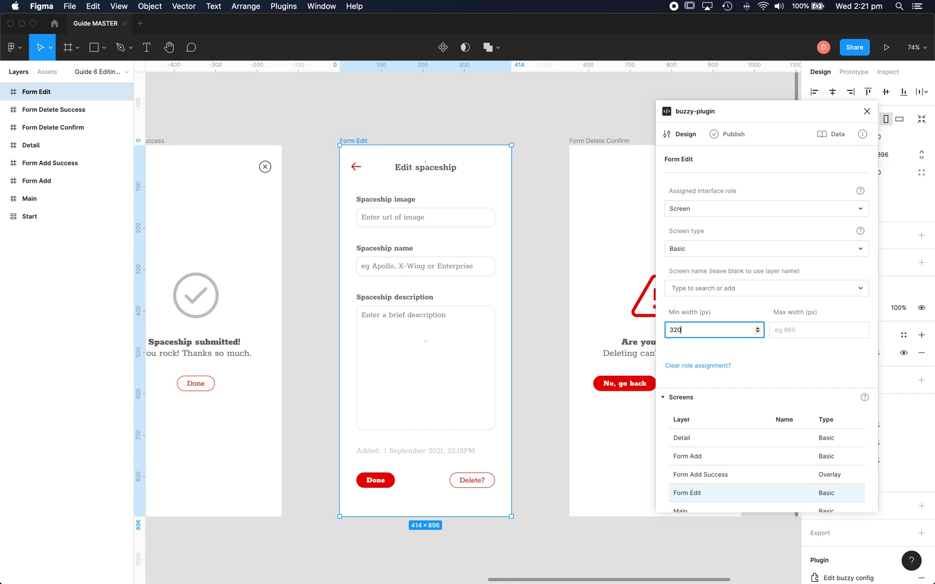
{"action": "left_click", "coordinate": [810, 333]}
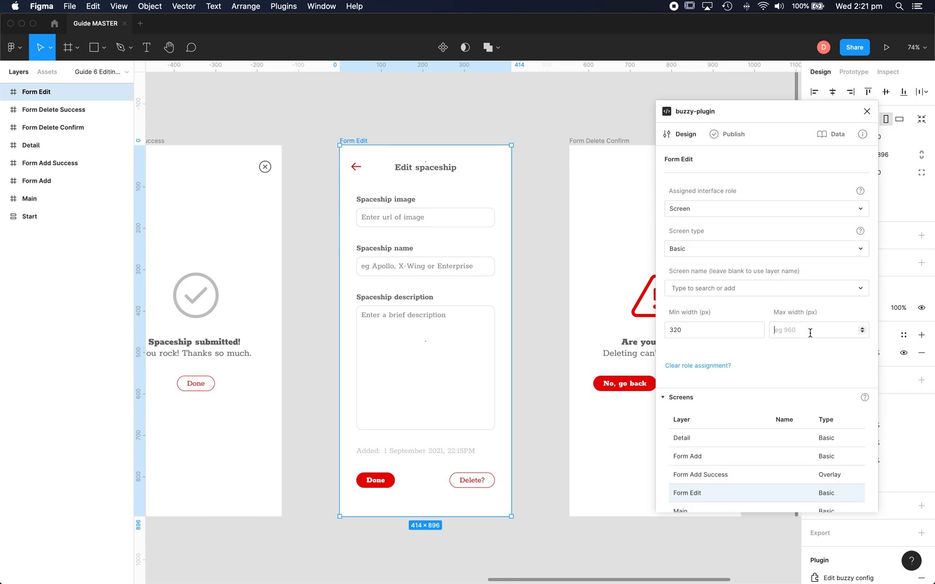
{"action": "left_click", "coordinate": [810, 333]}
{"action": "type", "text": "960"}
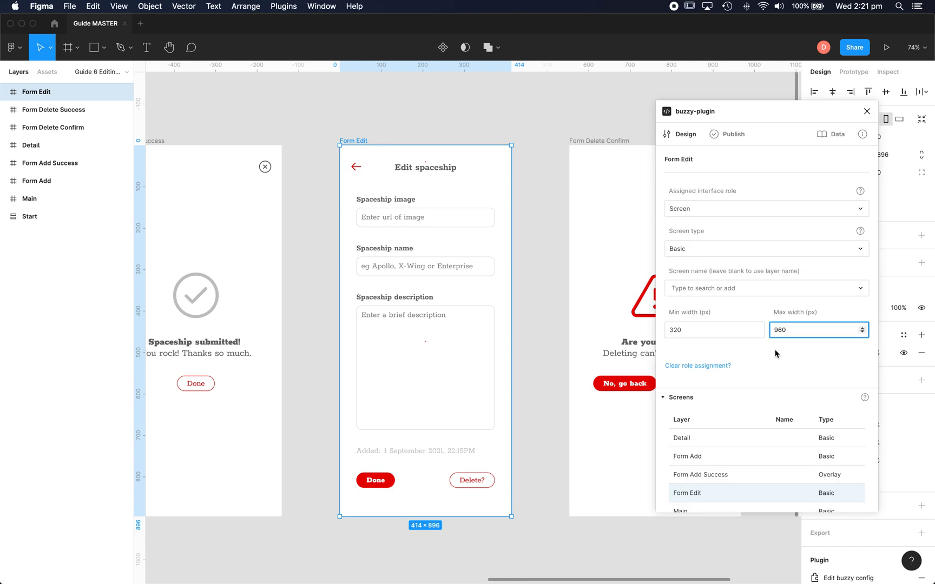
{"action": "left_click", "coordinate": [778, 349]}
{"action": "scroll", "coordinate": [378, 135], "scroll_direction": "right", "scroll_amount": 1}
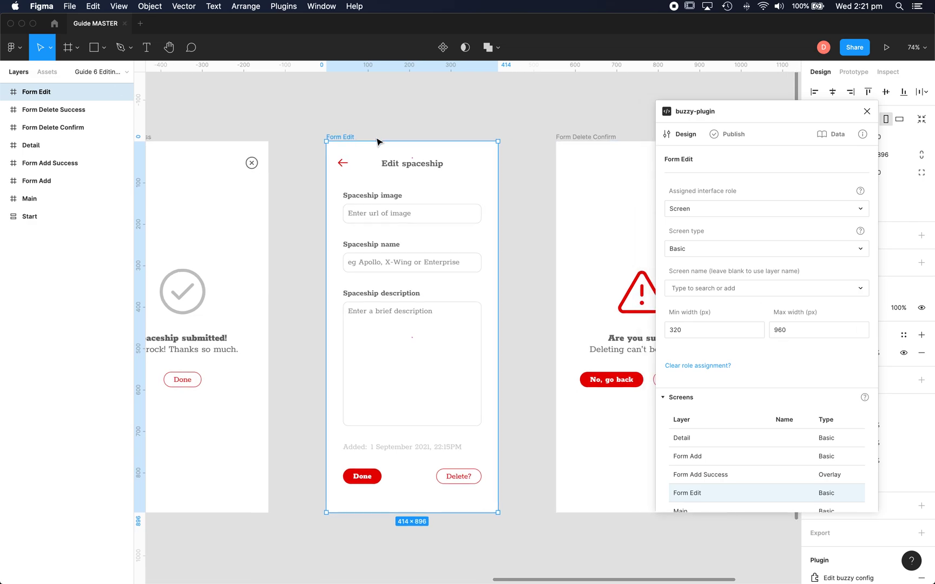
{"action": "scroll", "coordinate": [377, 137], "scroll_direction": "right", "scroll_amount": 3}
{"action": "scroll", "coordinate": [377, 141], "scroll_direction": "right", "scroll_amount": 4}
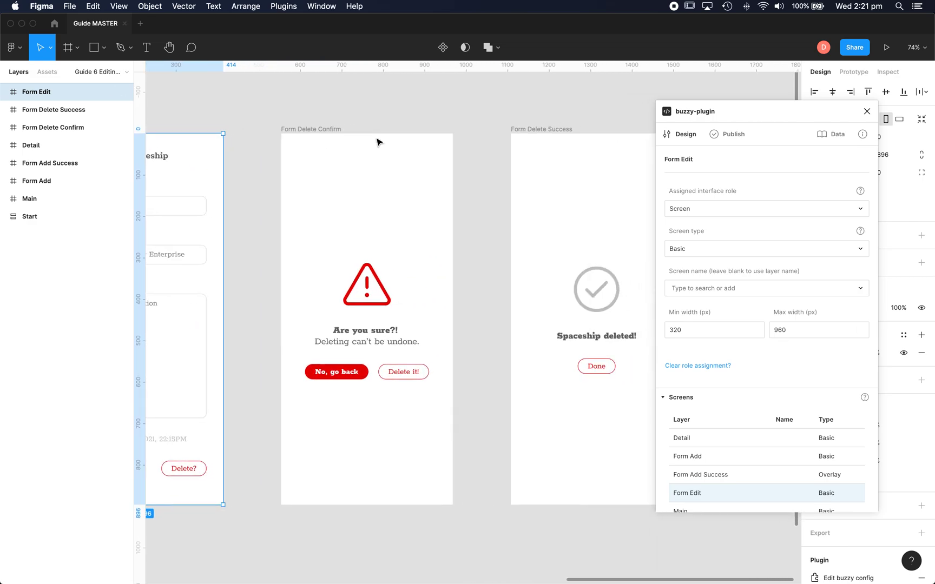
- Give Form Delete Confirm the Screen role, Overlay type, with widths 320 to 960 px
{"action": "left_click", "coordinate": [310, 129]}
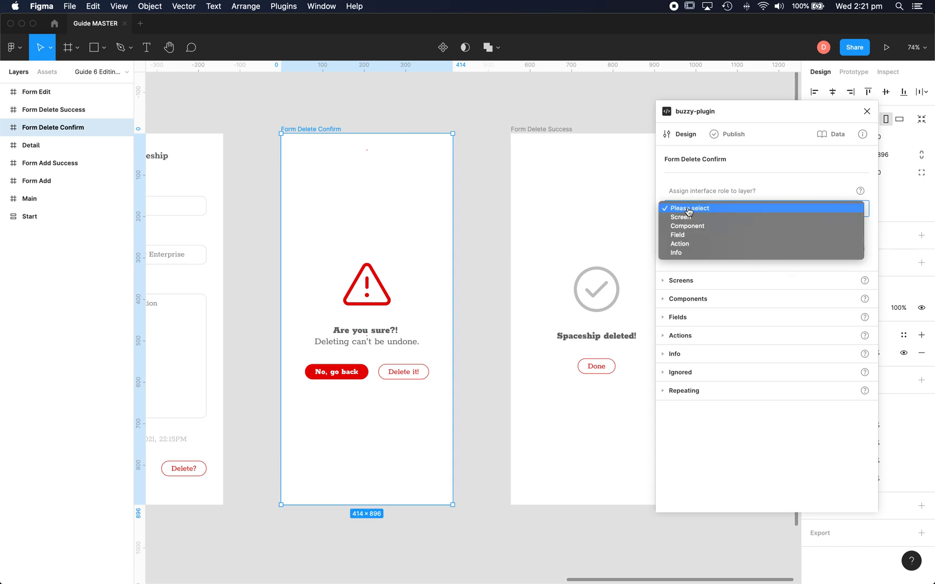
{"action": "left_click", "coordinate": [685, 212]}
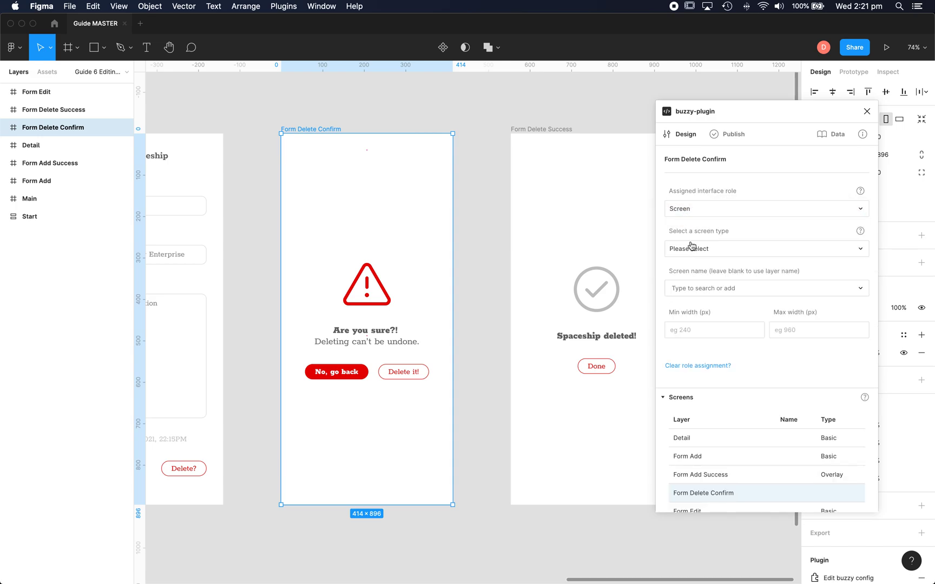
{"action": "left_click", "coordinate": [691, 246]}
{"action": "left_click", "coordinate": [680, 268]}
{"action": "left_click", "coordinate": [682, 330]}
{"action": "type", "text": "320"}
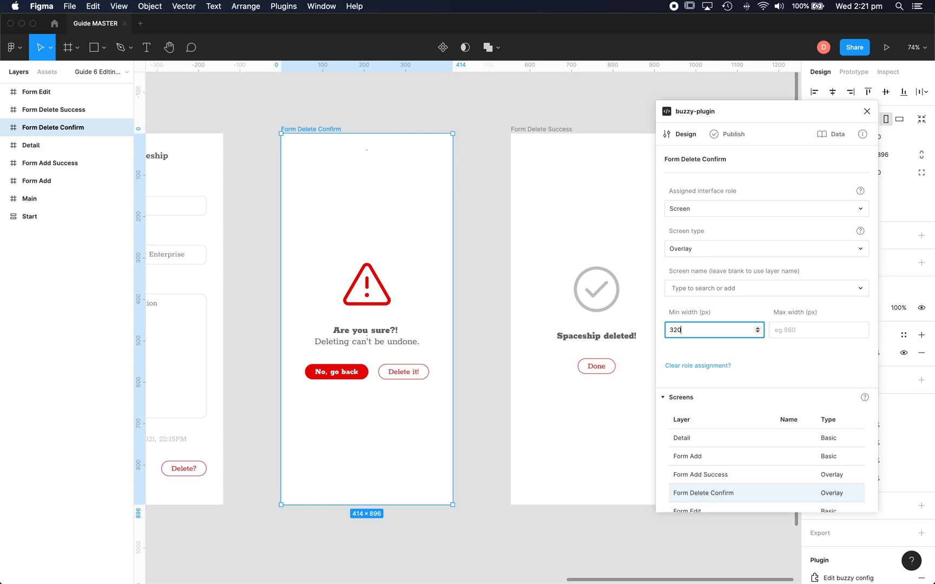
{"action": "key", "text": "Return"}
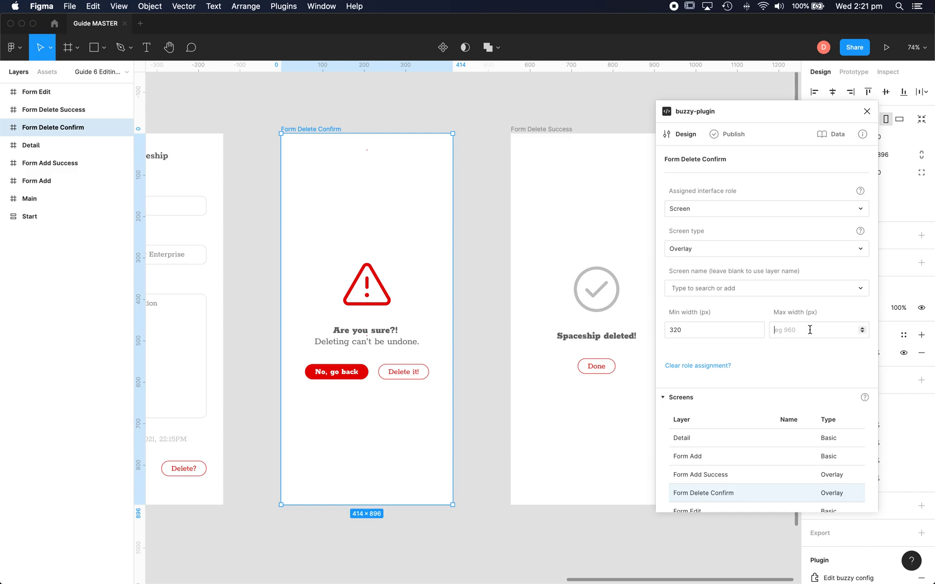
{"action": "type", "text": "960"}
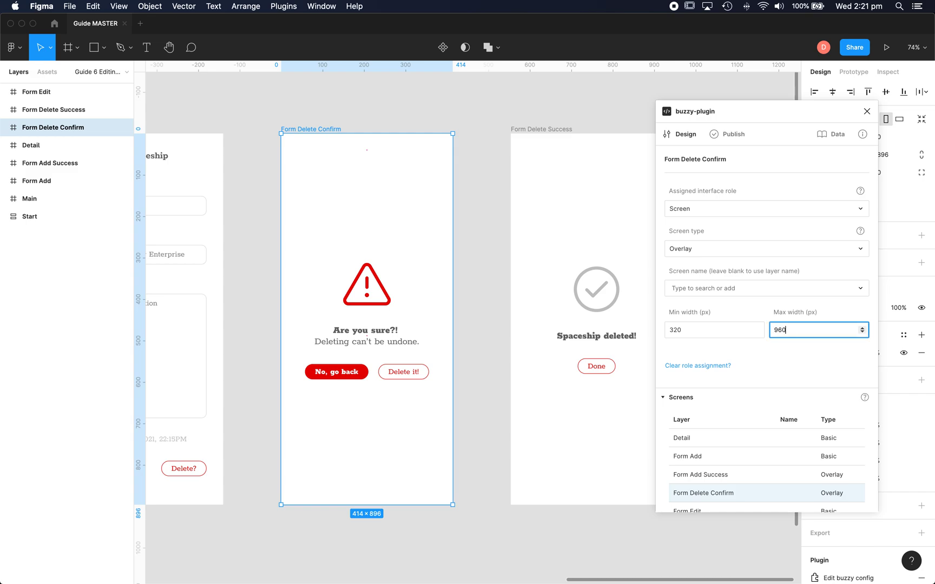
- Give Form Delete Success the Screen role, Overlay type, widths 320 to 960 px
{"action": "left_click", "coordinate": [547, 130]}
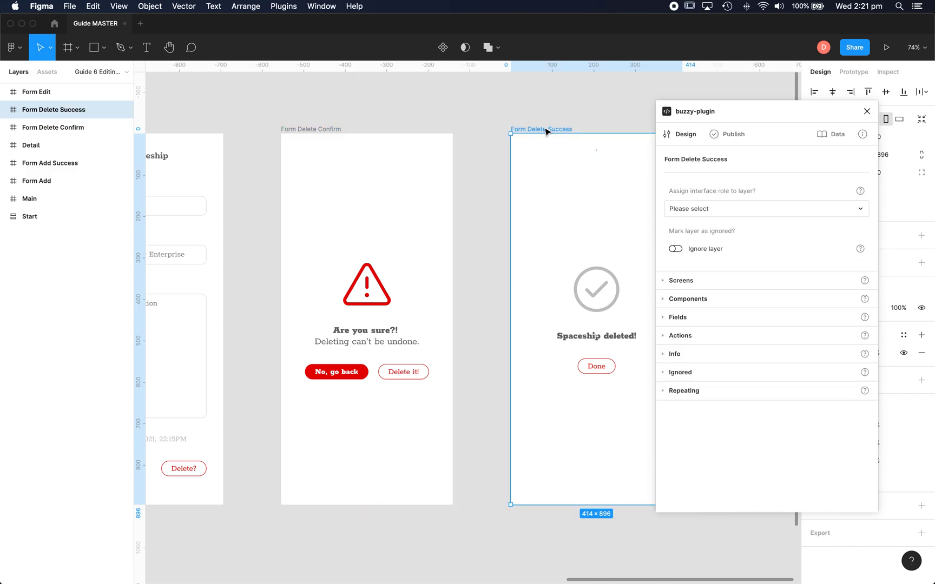
{"action": "left_click", "coordinate": [726, 216]}
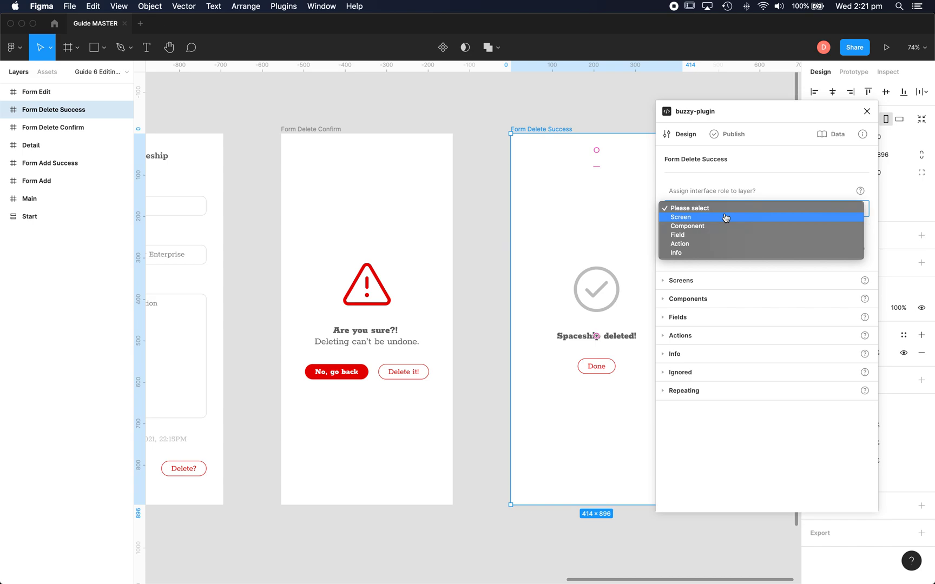
{"action": "left_click", "coordinate": [690, 221]}
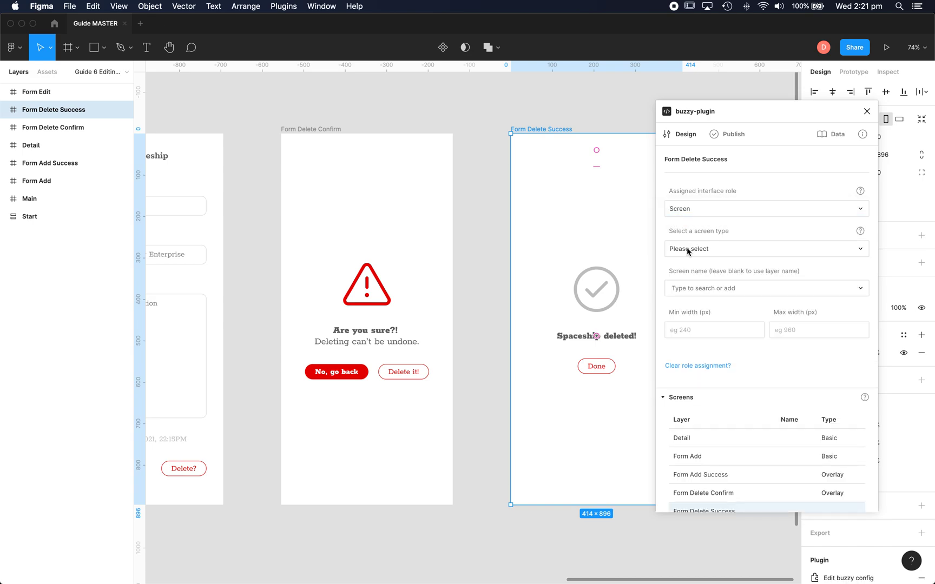
{"action": "left_click", "coordinate": [687, 253]}
{"action": "left_click", "coordinate": [680, 264]}
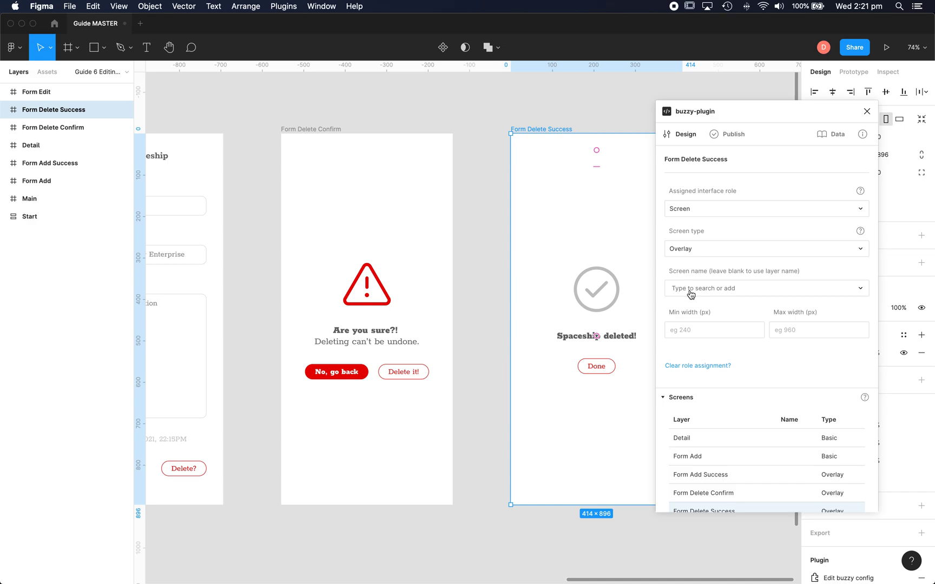
{"action": "mouse_move", "coordinate": [712, 330]}
{"action": "left_click", "coordinate": [683, 331]}
{"action": "type", "text": "320"}
{"action": "left_click", "coordinate": [813, 329]}
{"action": "type", "text": "960"}
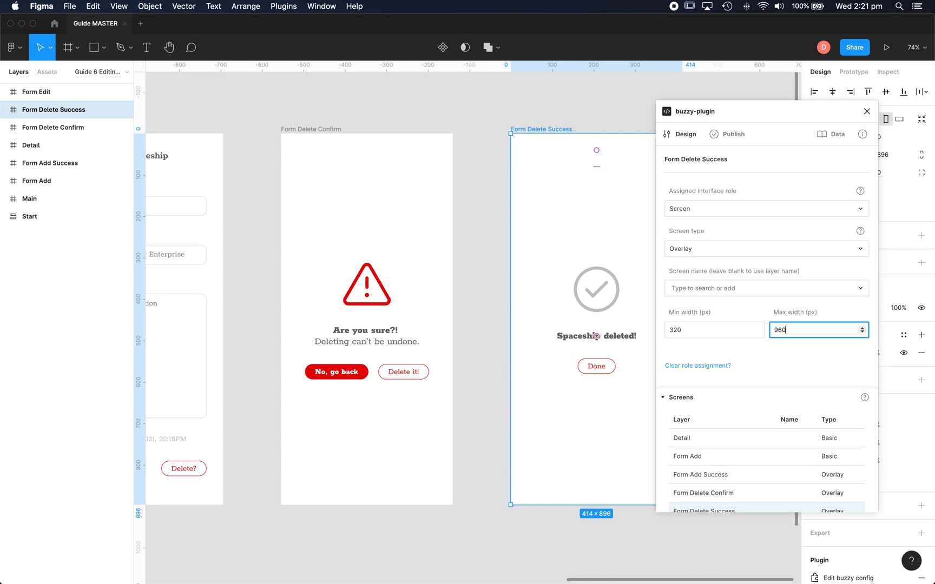
{"action": "left_click", "coordinate": [806, 352]}
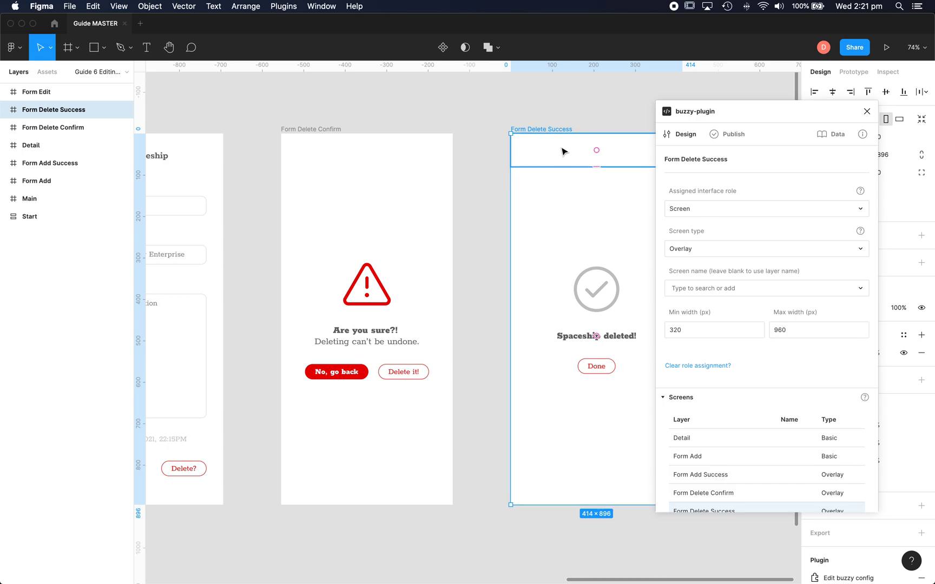
{"action": "left_click", "coordinate": [578, 117]}
{"action": "scroll", "coordinate": [574, 116], "scroll_direction": "left", "scroll_amount": 2}
{"action": "scroll", "coordinate": [574, 115], "scroll_direction": "down", "scroll_amount": 3}
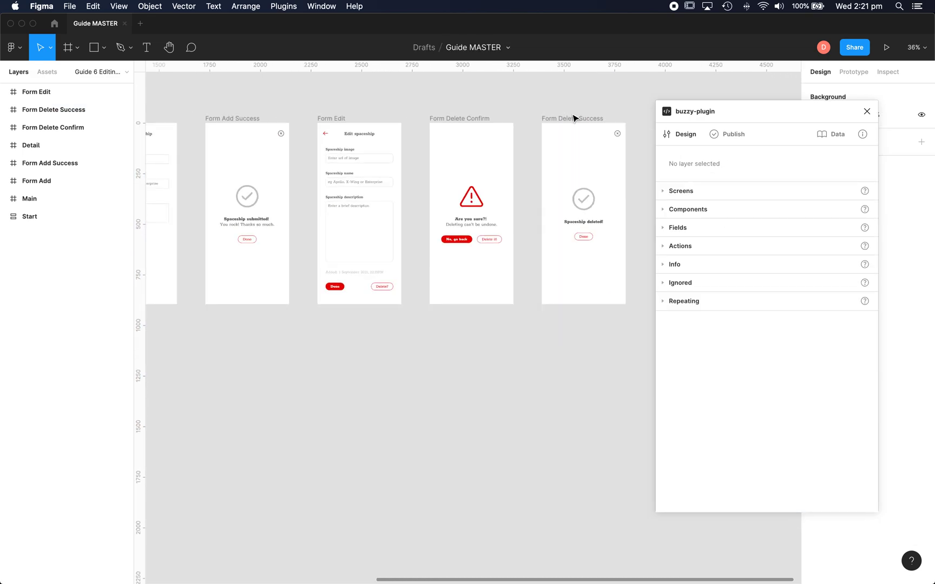
{"action": "scroll", "coordinate": [574, 118], "scroll_direction": "down", "scroll_amount": 3}
{"action": "scroll", "coordinate": [575, 117], "scroll_direction": "left", "scroll_amount": 3}
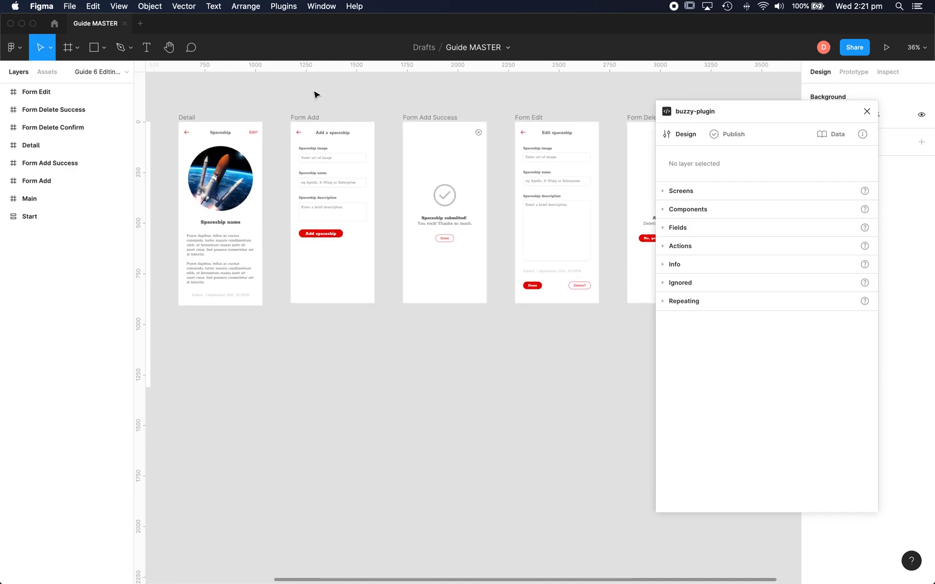
{"action": "scroll", "coordinate": [300, 109], "scroll_direction": "left", "scroll_amount": 1}
{"action": "scroll", "coordinate": [300, 109], "scroll_direction": "up", "scroll_amount": 2}
{"action": "scroll", "coordinate": [300, 108], "scroll_direction": "right", "scroll_amount": 1}
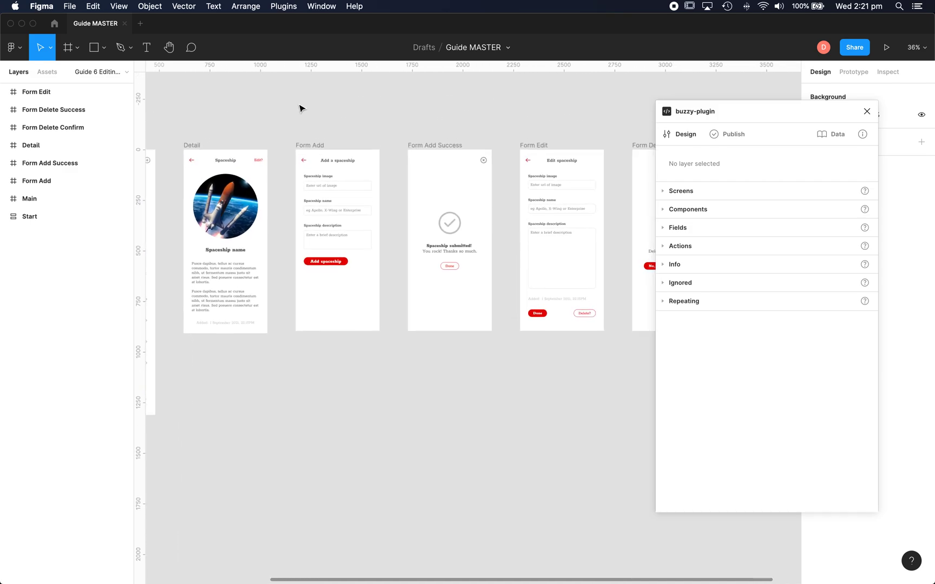
- Give Detail's Icon Right the Action role, Navigate type, targeting Form Edit
{"action": "left_click", "coordinate": [259, 163]}
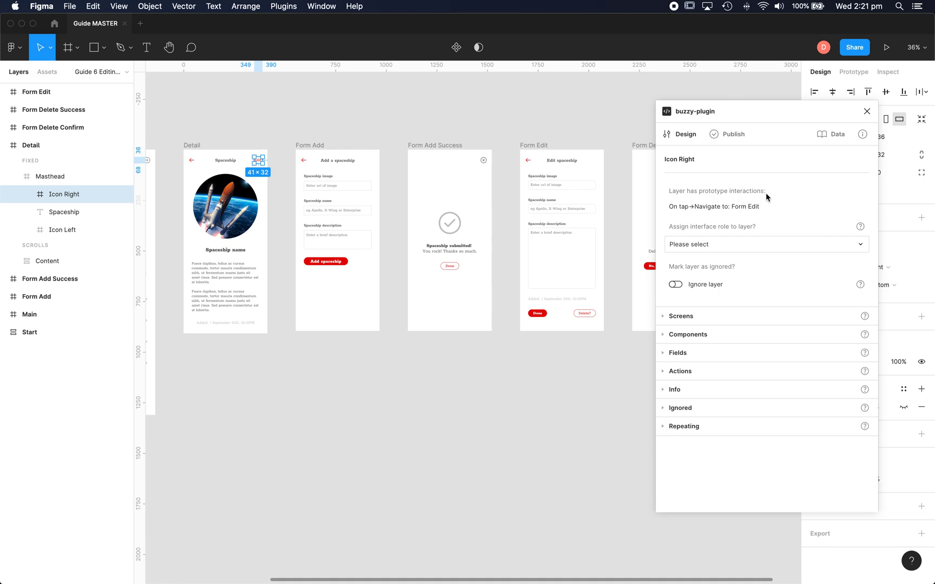
{"action": "left_click", "coordinate": [698, 247]}
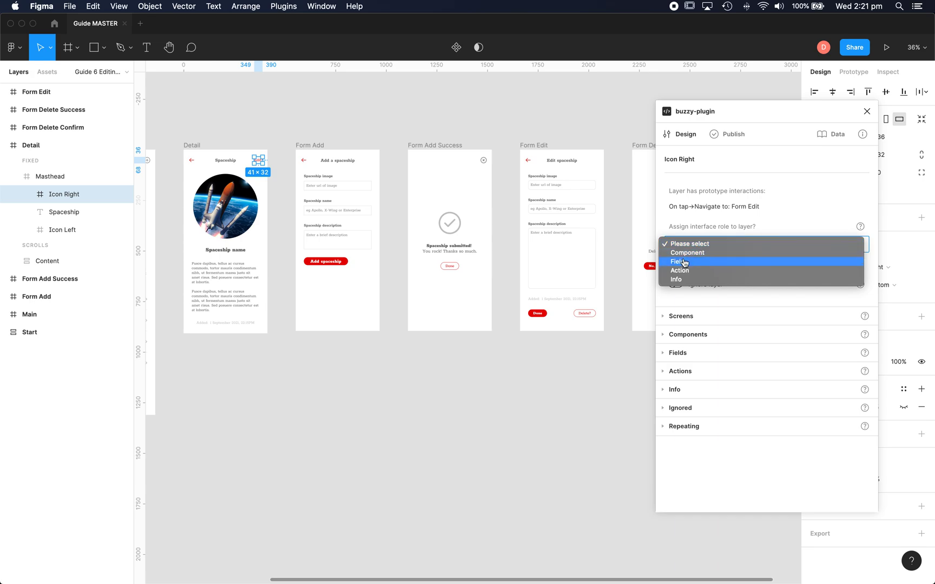
{"action": "left_click", "coordinate": [685, 274]}
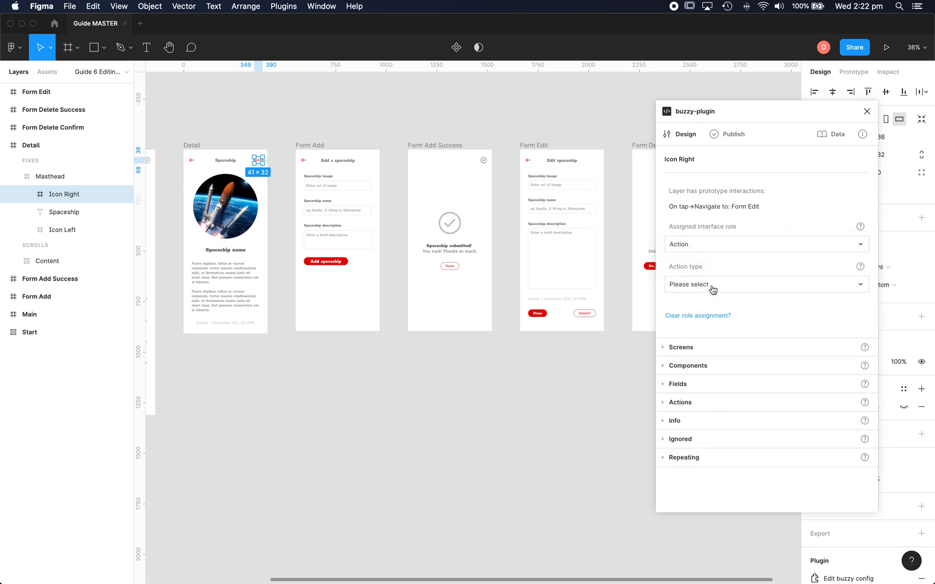
{"action": "left_click", "coordinate": [712, 287]}
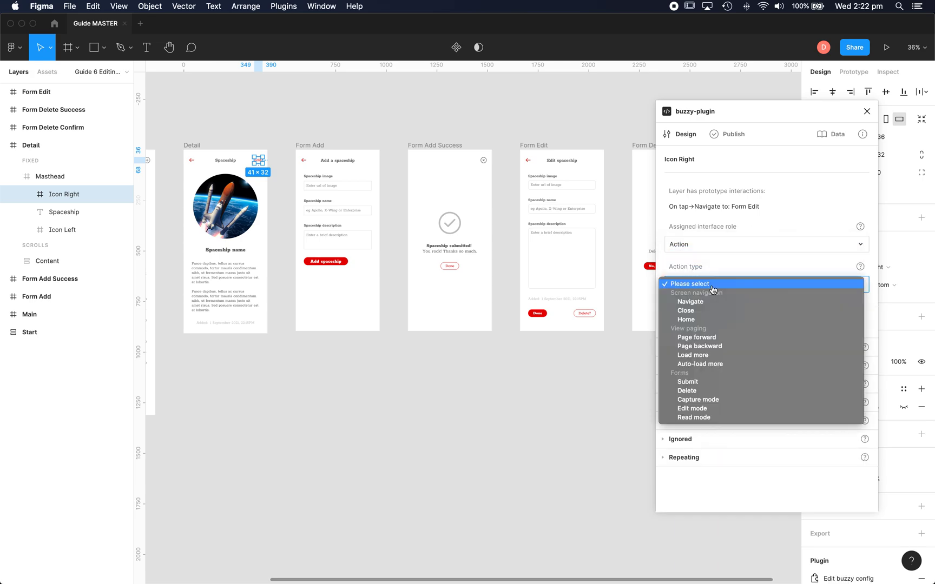
{"action": "left_click", "coordinate": [695, 307]}
{"action": "left_click", "coordinate": [693, 323]}
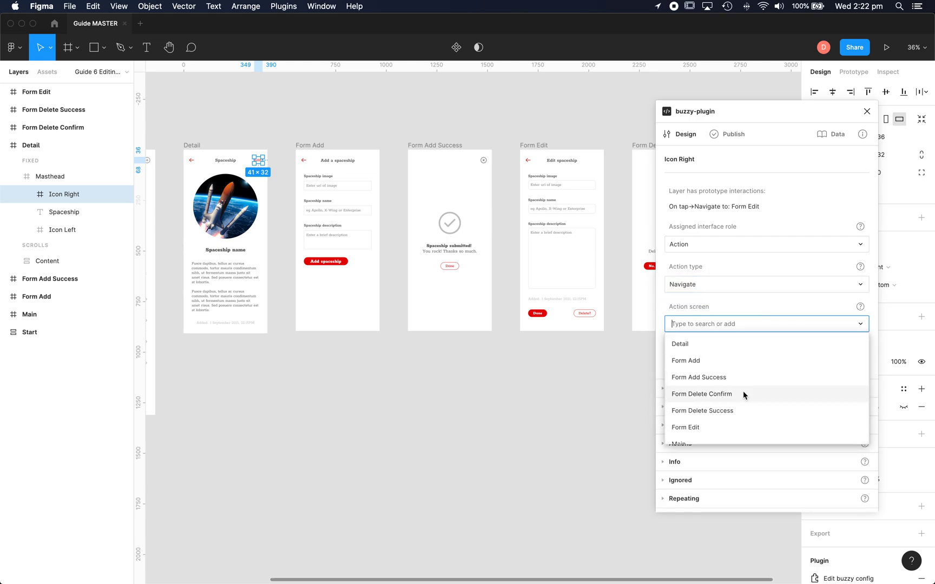
{"action": "left_click", "coordinate": [687, 426]}
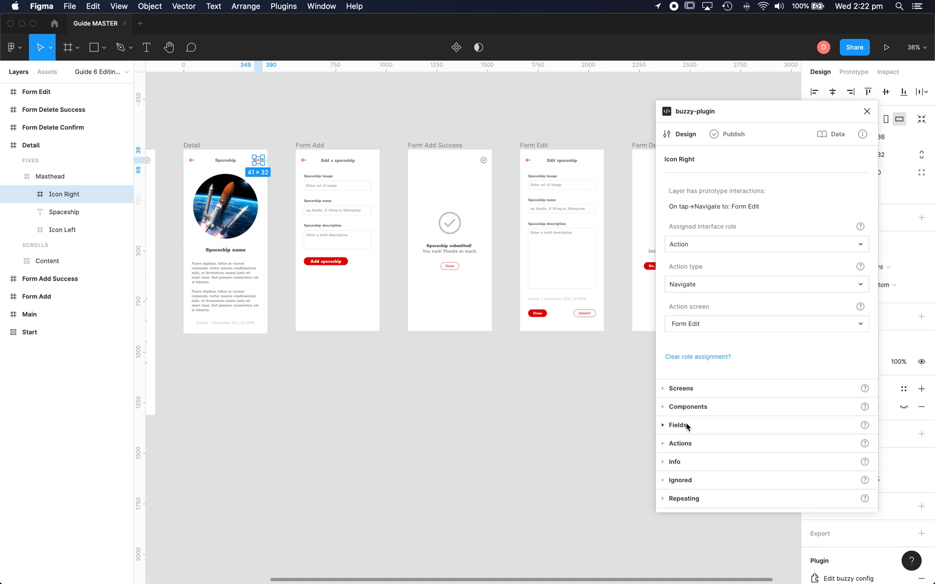
{"action": "left_click", "coordinate": [534, 122]}
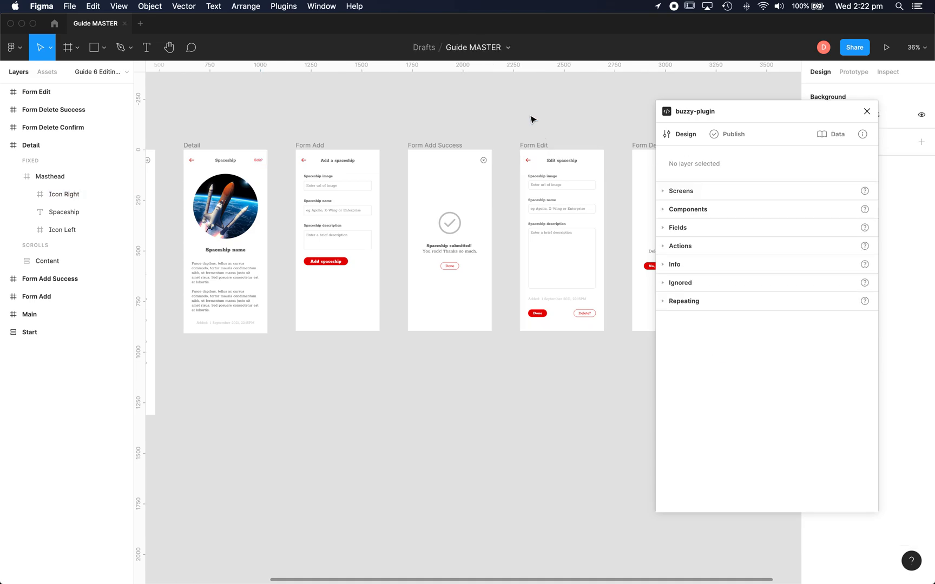
{"action": "scroll", "coordinate": [521, 143], "scroll_direction": "up", "scroll_amount": 2, "text": "ctrl"}
{"action": "scroll", "coordinate": [520, 143], "scroll_direction": "up", "scroll_amount": 2, "text": "ctrl"}
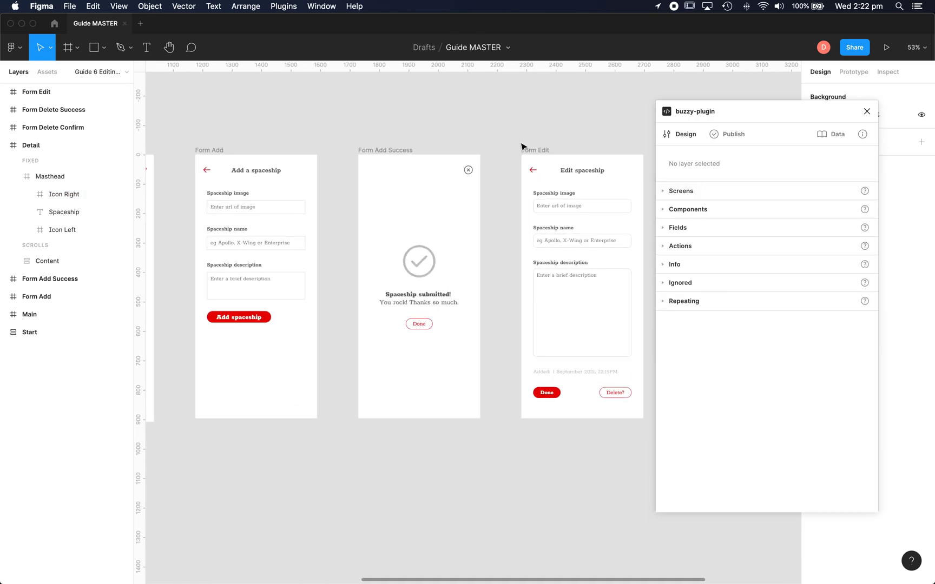
- Give Form Edit's back arrow the Action role, Navigate type, targeting Detail
{"action": "left_click", "coordinate": [534, 171]}
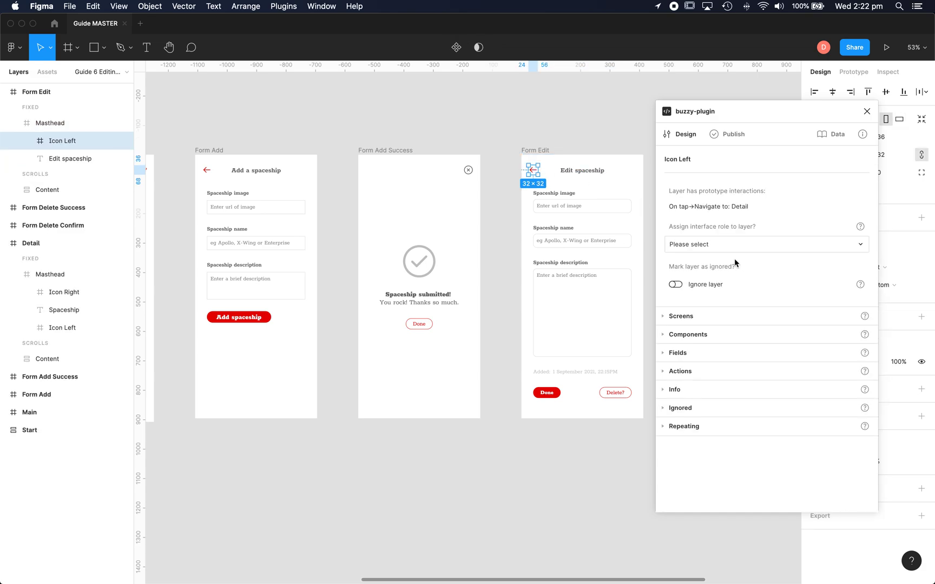
{"action": "left_click", "coordinate": [721, 246]}
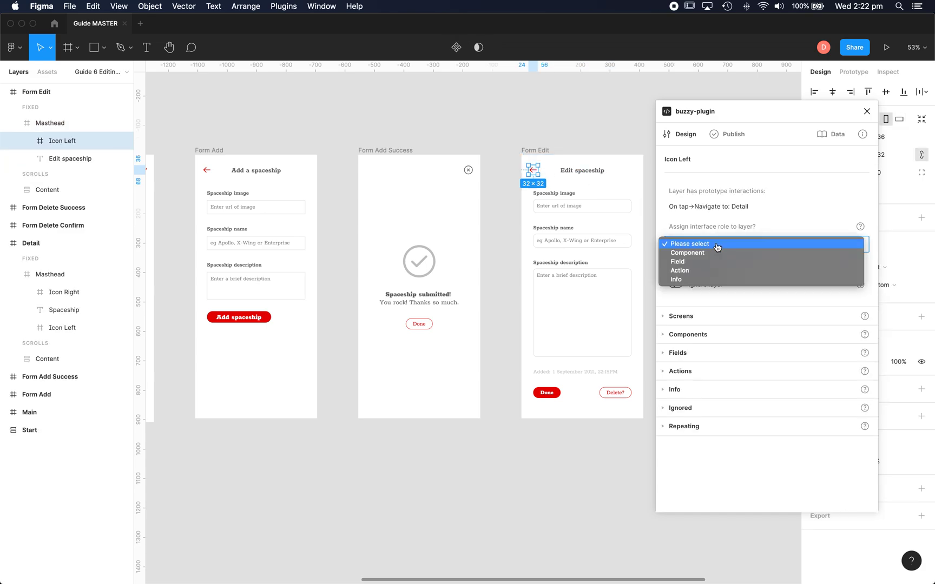
{"action": "left_click", "coordinate": [683, 271]}
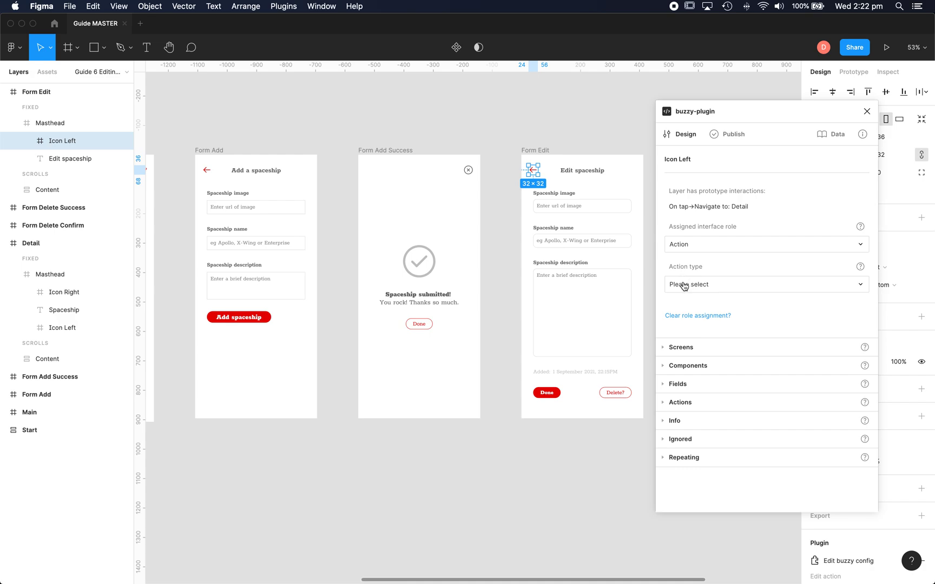
{"action": "left_click", "coordinate": [685, 285]}
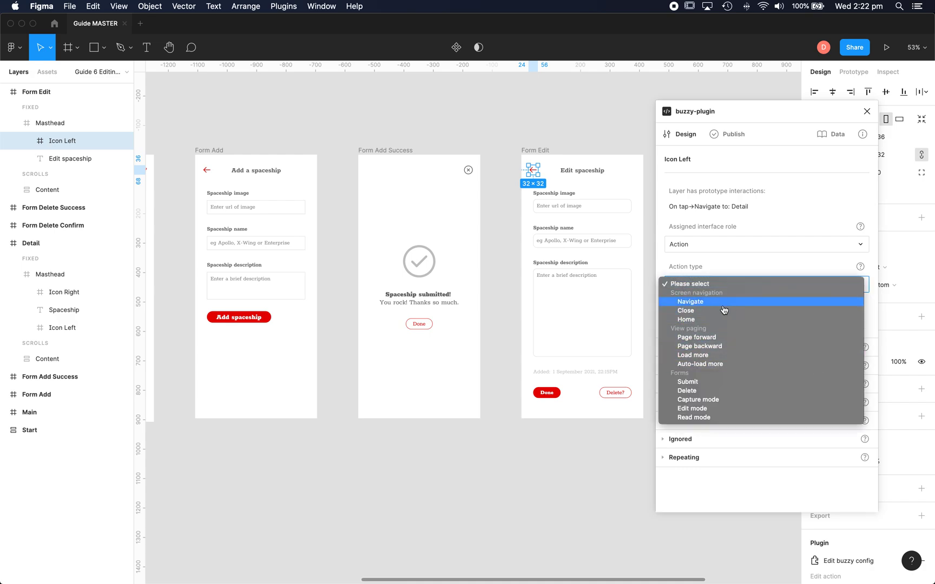
{"action": "left_click", "coordinate": [722, 304]}
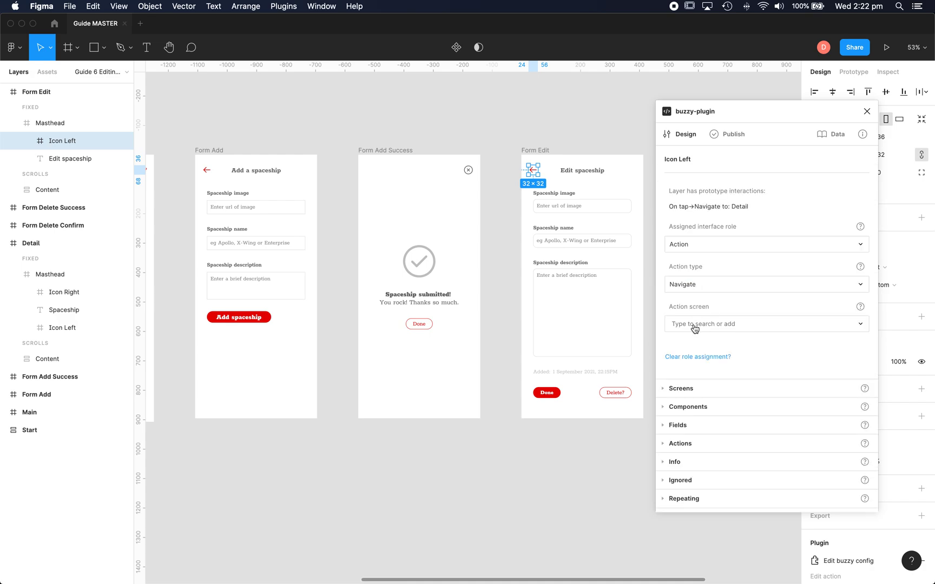
{"action": "left_click", "coordinate": [694, 324]}
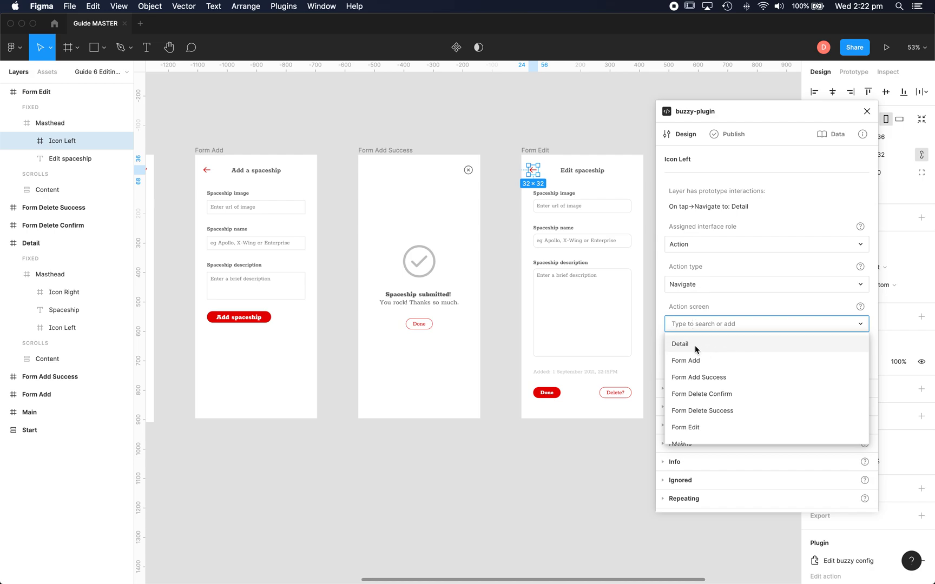
{"action": "left_click", "coordinate": [686, 348]}
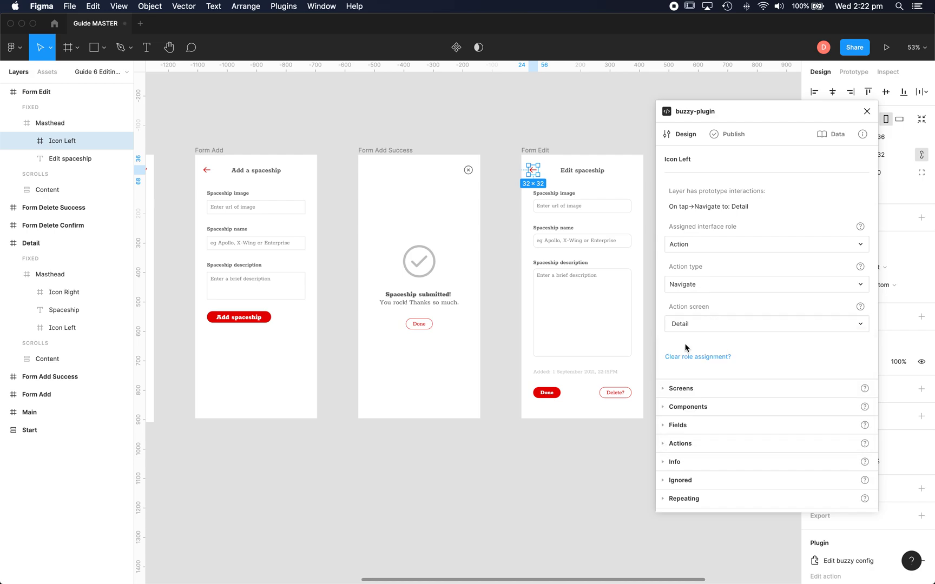
- Clear the selection and dismiss the canvas context menu
{"action": "left_click", "coordinate": [488, 103]}
{"action": "scroll", "coordinate": [488, 102], "scroll_direction": "left", "scroll_amount": 2}
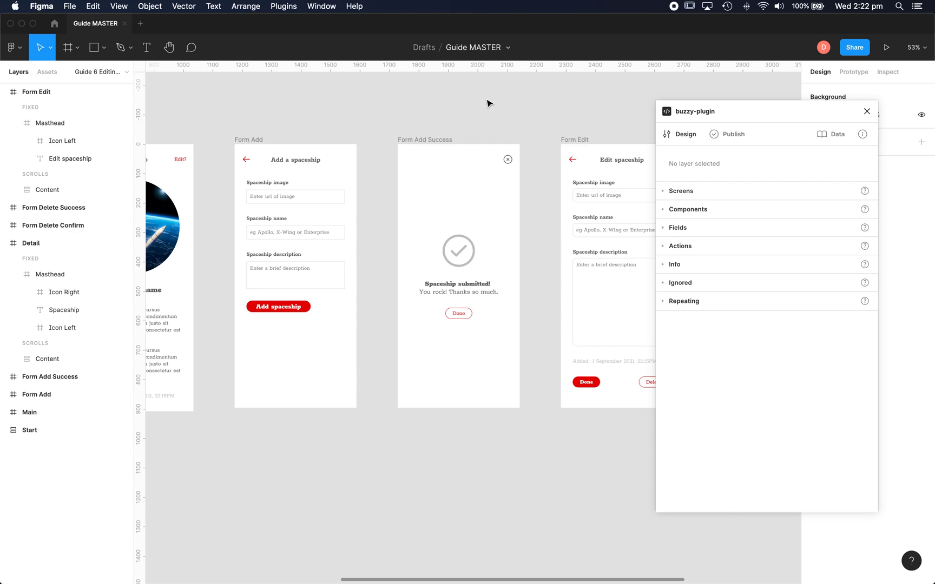
{"action": "scroll", "coordinate": [489, 103], "scroll_direction": "down", "scroll_amount": 2}
{"action": "left_click", "coordinate": [488, 102]}
{"action": "right_click", "coordinate": [487, 102]}
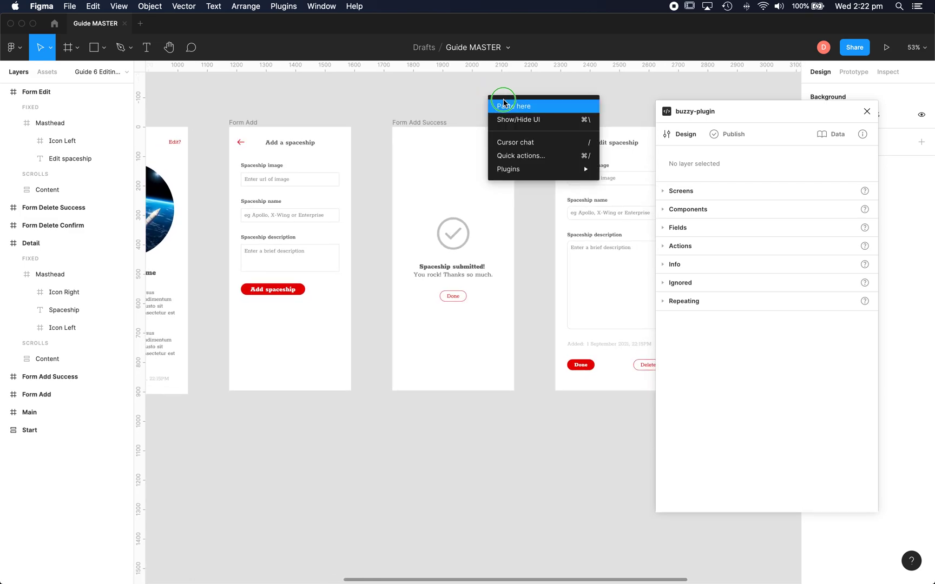
{"action": "left_click", "coordinate": [476, 94]}
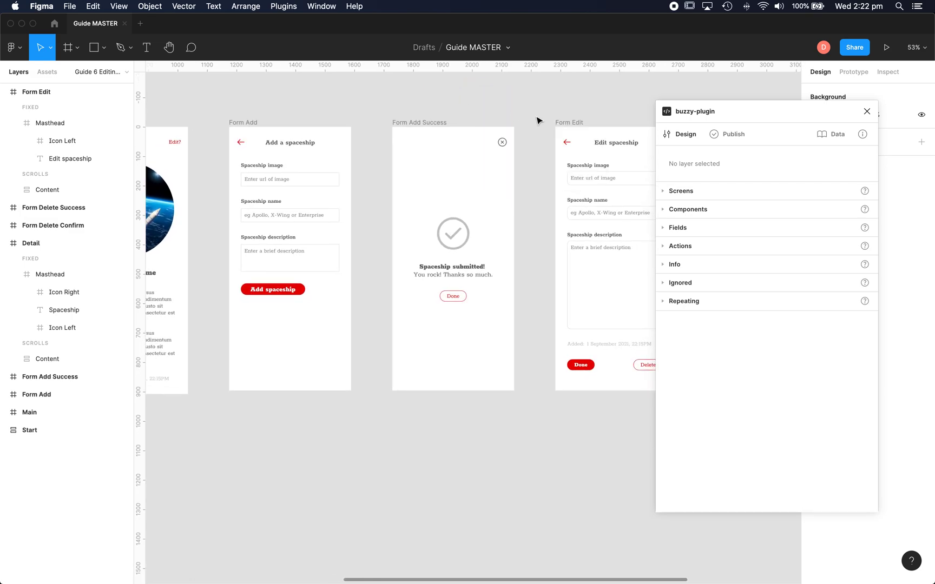
{"action": "scroll", "coordinate": [544, 123], "scroll_direction": "right", "scroll_amount": 5}
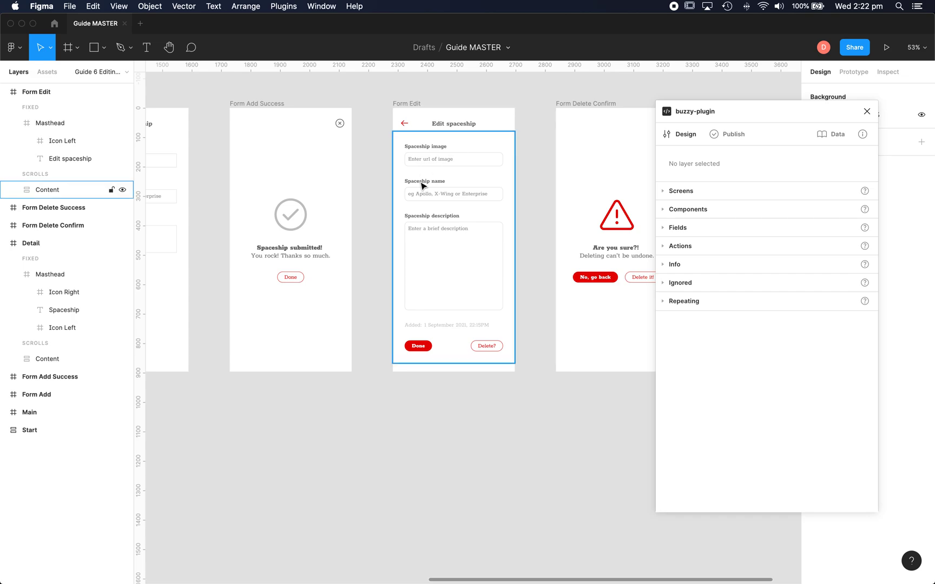
{"action": "scroll", "coordinate": [399, 150], "scroll_direction": "up", "scroll_amount": 3, "text": "ctrl"}
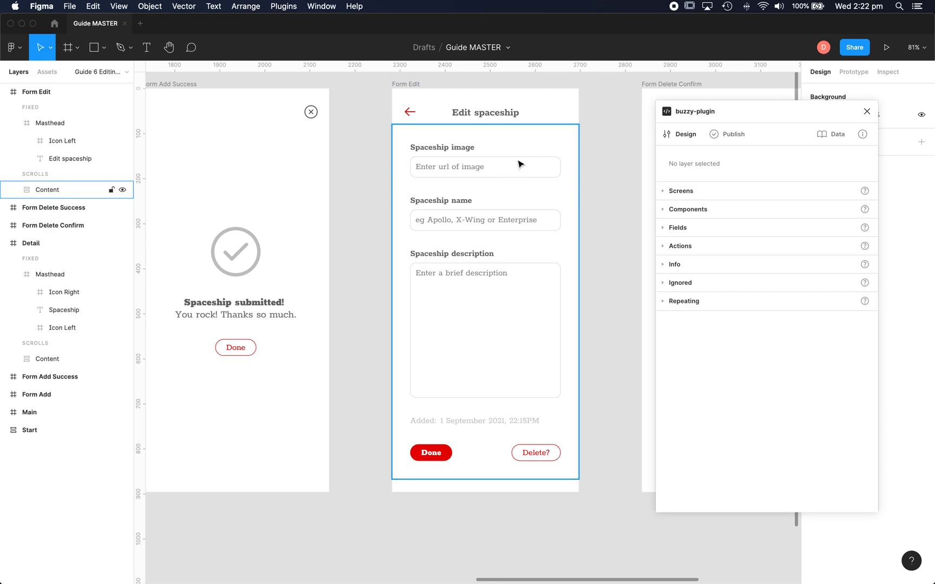
- Give the edit screen's Content frame the Component role with Form type
{"action": "left_click", "coordinate": [463, 147]}
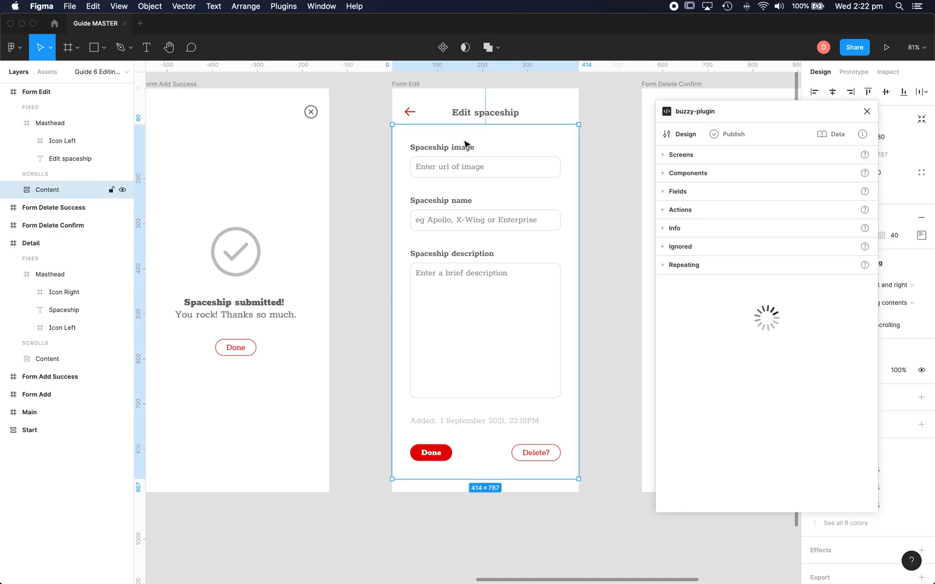
{"action": "left_click", "coordinate": [706, 211]}
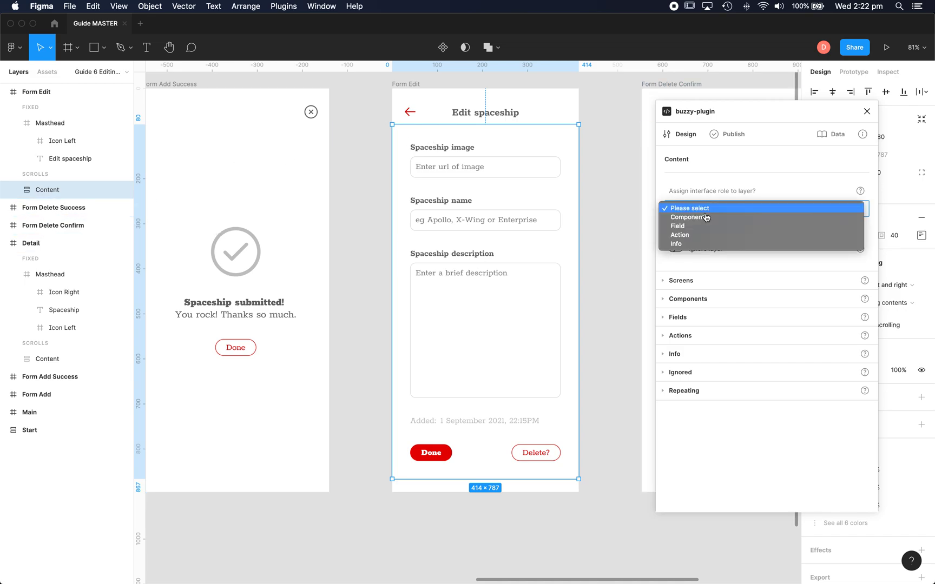
{"action": "left_click", "coordinate": [699, 220]}
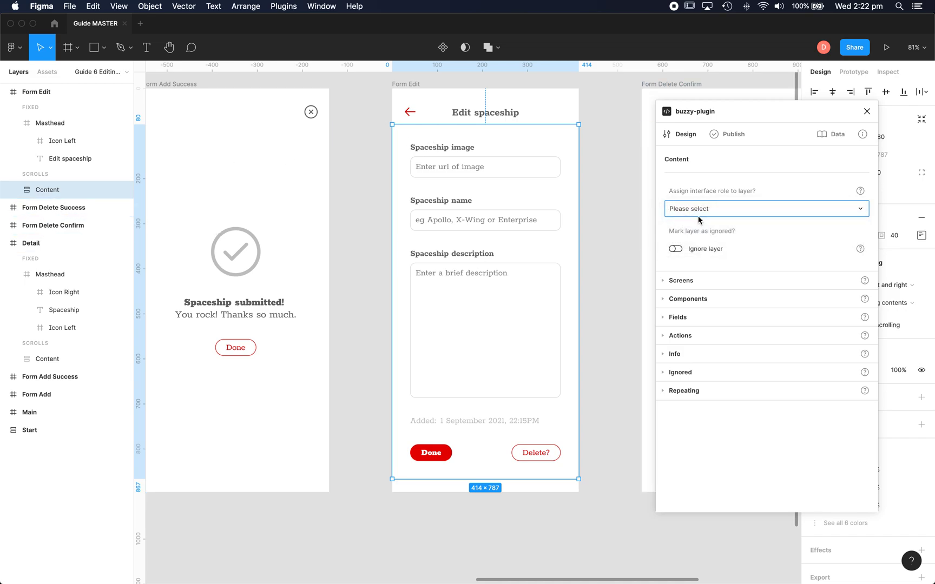
{"action": "left_click", "coordinate": [688, 256]}
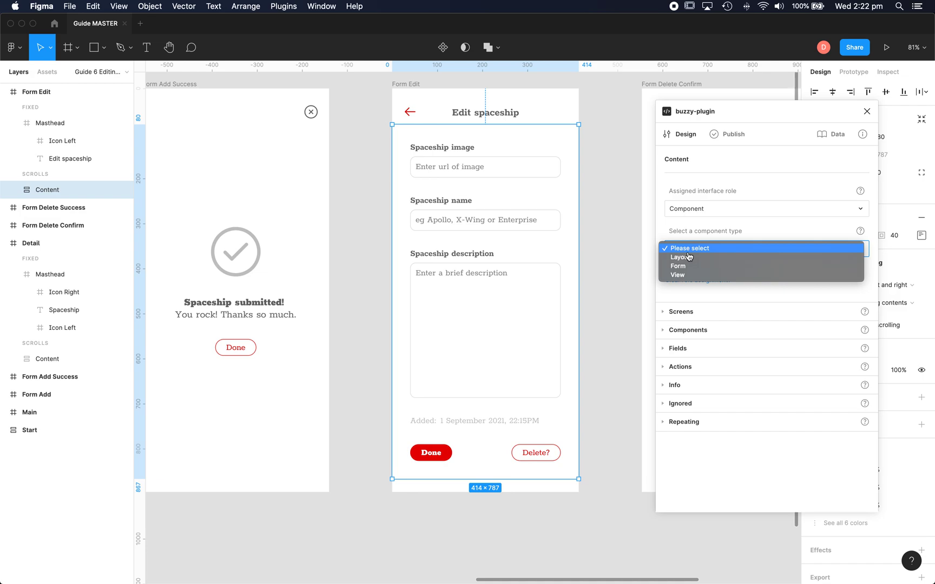
{"action": "left_click", "coordinate": [681, 266]}
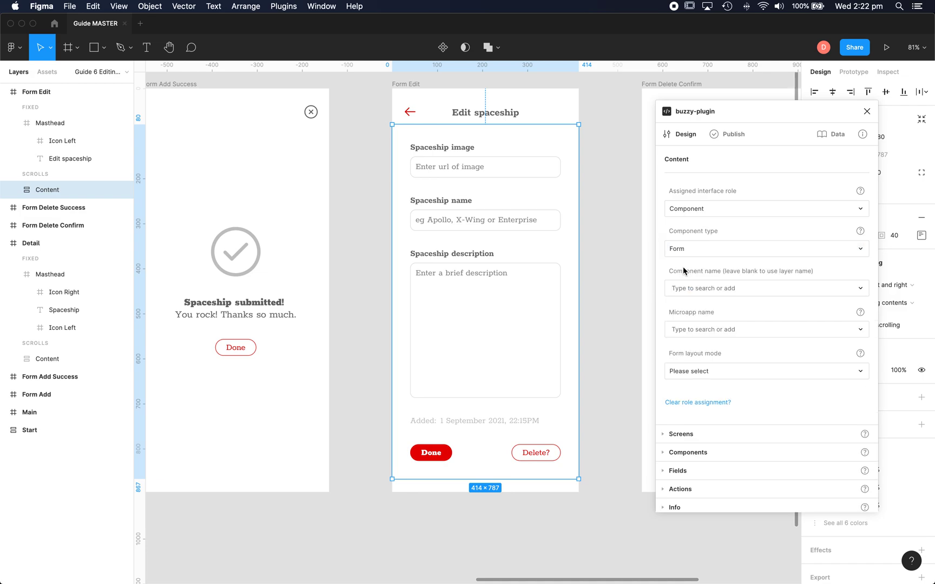
- Name the form 'Edit spaceship form', link it to Spaceships, and use Edit layout
{"action": "left_click", "coordinate": [710, 290]}
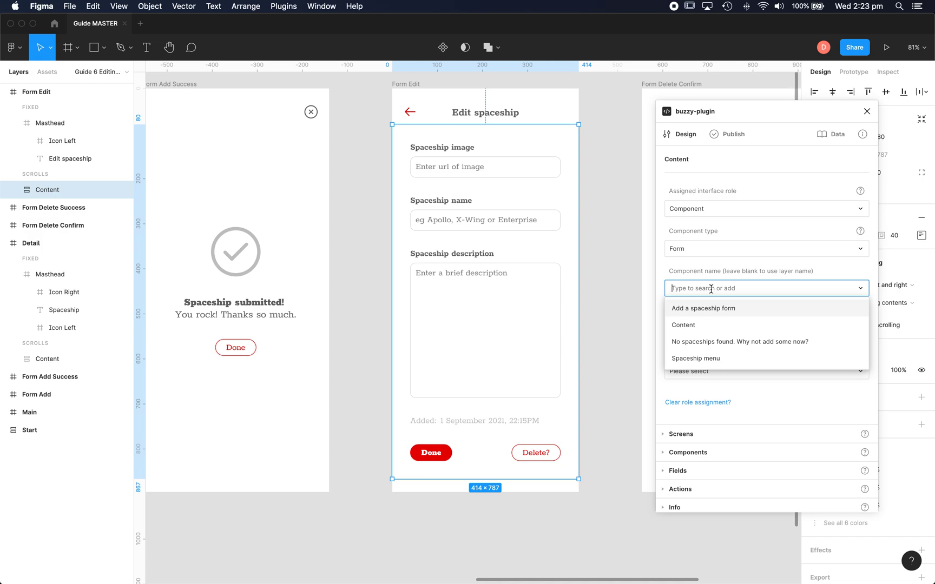
{"action": "type", "text": "Ed"}
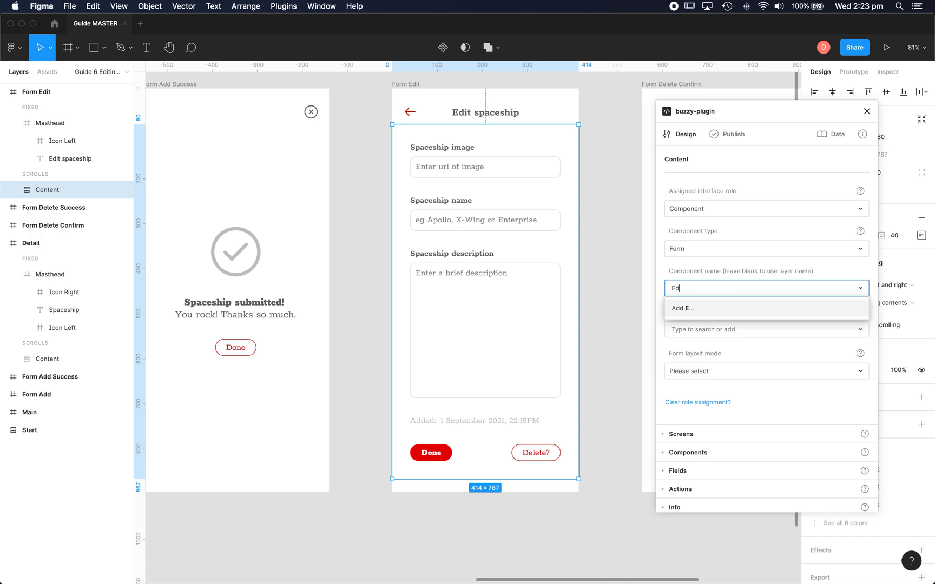
{"action": "type", "text": "it spaceshi"}
{"action": "type", "text": "p form"}
{"action": "left_click", "coordinate": [721, 308]}
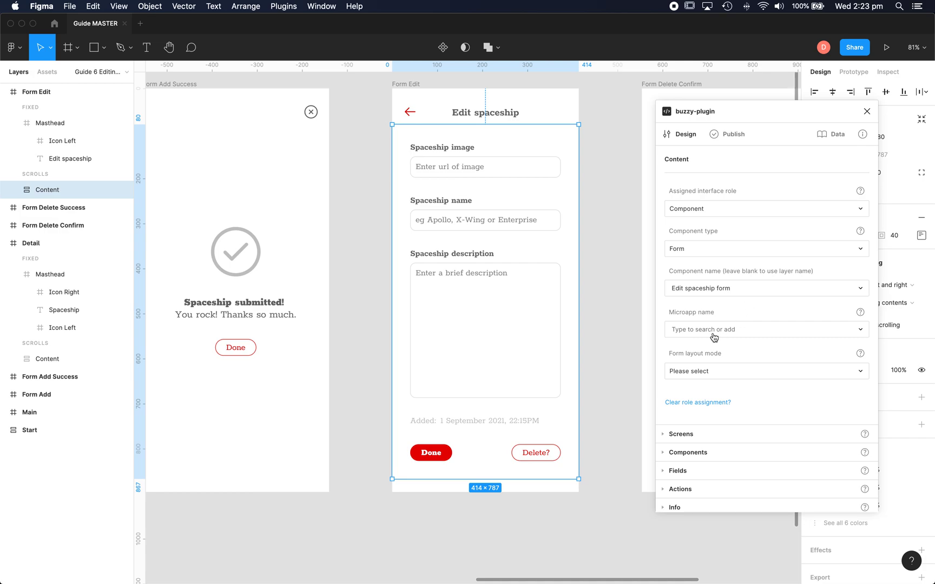
{"action": "left_click", "coordinate": [714, 332]}
{"action": "left_click", "coordinate": [694, 350]}
{"action": "left_click", "coordinate": [688, 377]}
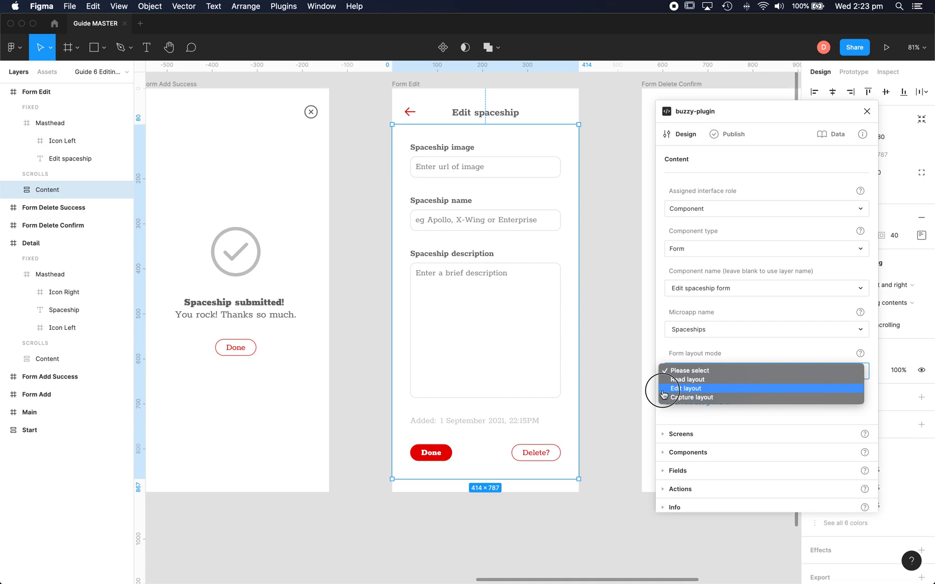
{"action": "left_click", "coordinate": [673, 389]}
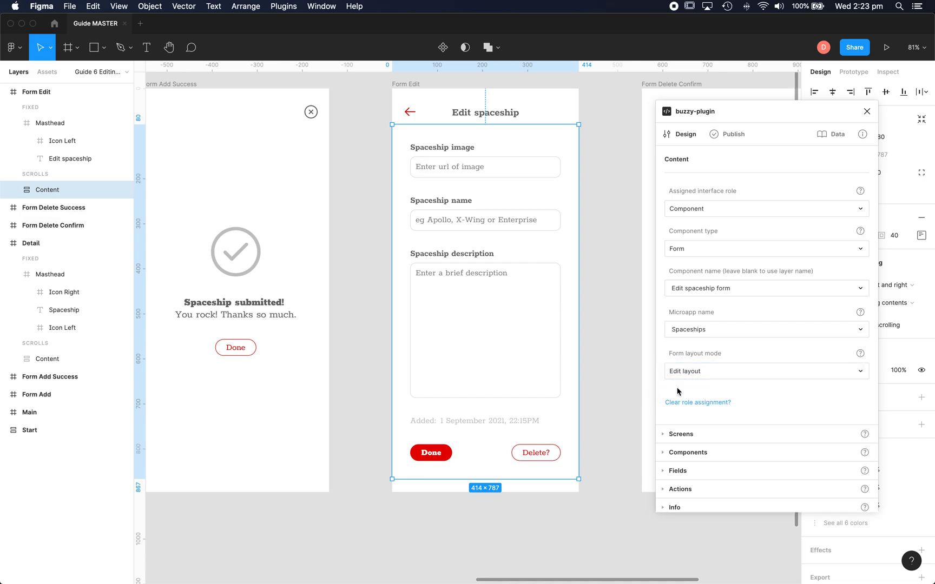
{"action": "left_click", "coordinate": [619, 198]}
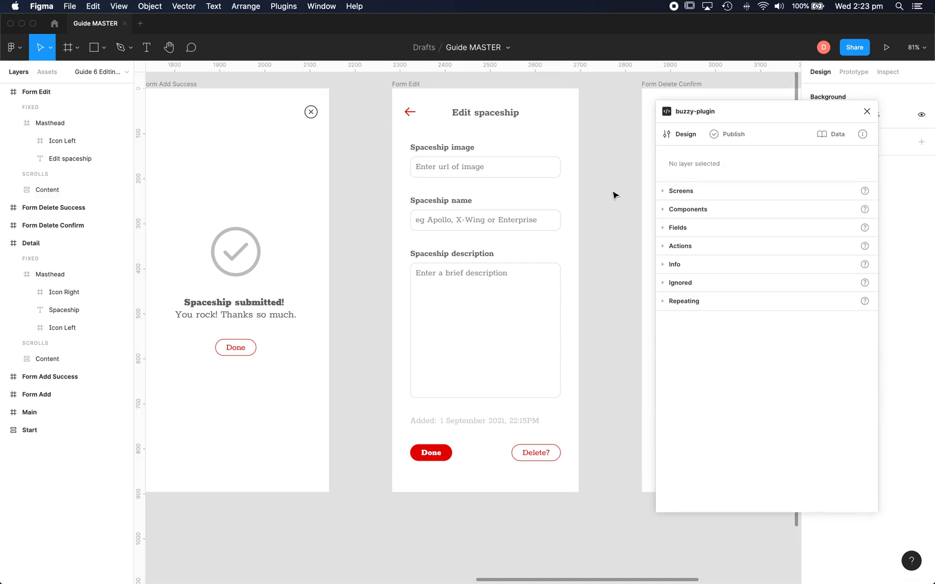
- Make the image input a Field in Spaceships named Spaceship image
{"action": "double_click", "coordinate": [526, 172]}
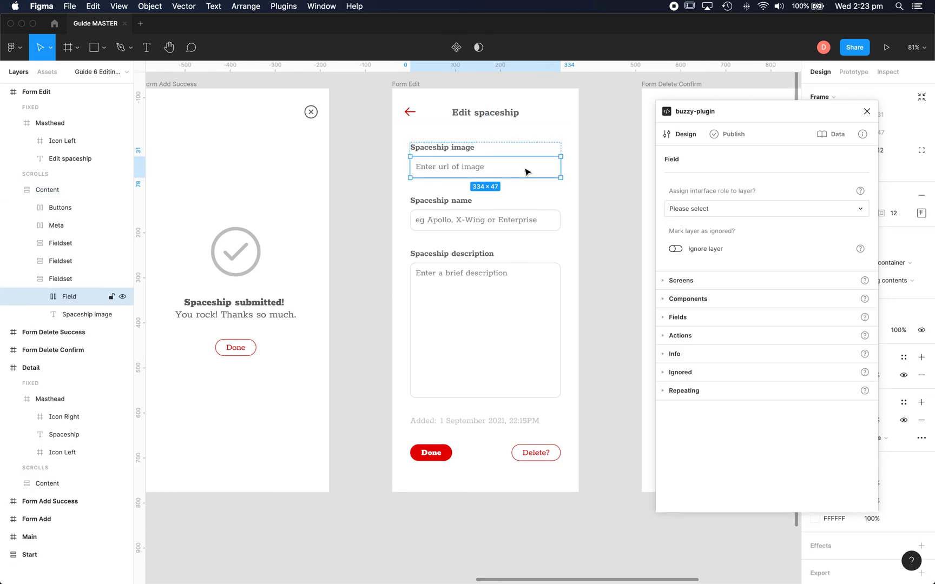
{"action": "left_click", "coordinate": [702, 211]}
{"action": "left_click", "coordinate": [674, 226]}
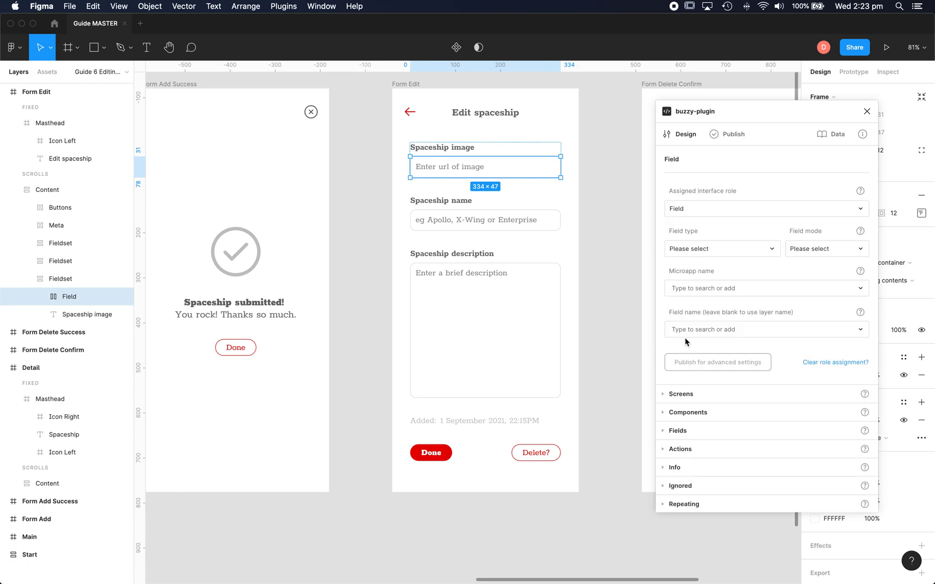
{"action": "left_click", "coordinate": [695, 289]}
{"action": "left_click", "coordinate": [687, 313]}
{"action": "left_click", "coordinate": [686, 329]}
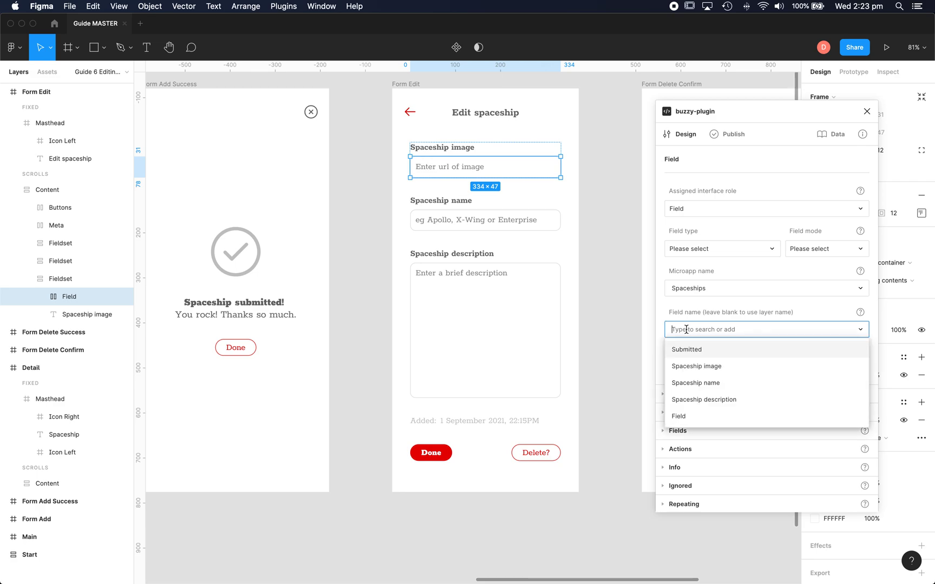
{"action": "left_click", "coordinate": [701, 383]}
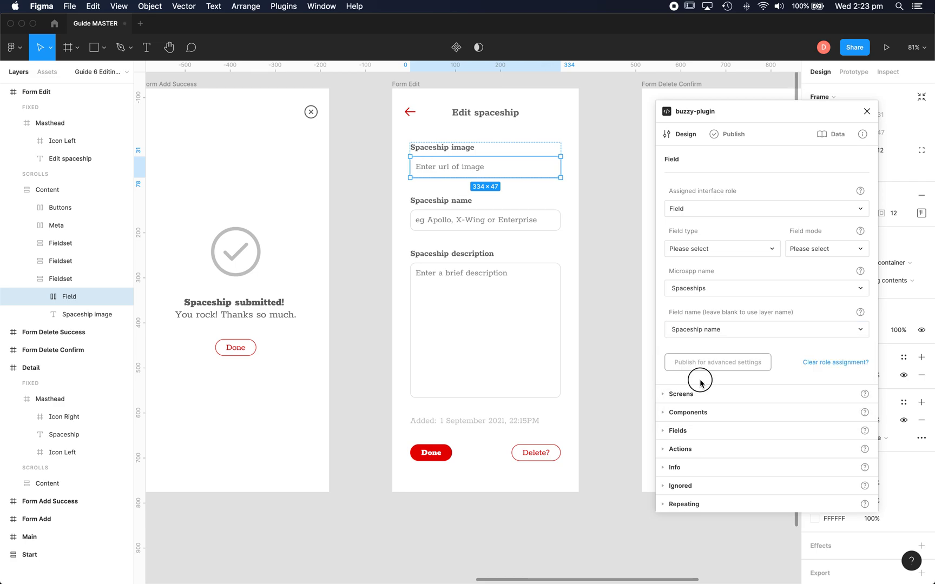
{"action": "left_click", "coordinate": [703, 332]}
{"action": "left_click", "coordinate": [697, 366]}
- Set the image field's type to URL and its mode to Edit
{"action": "left_click", "coordinate": [727, 253]}
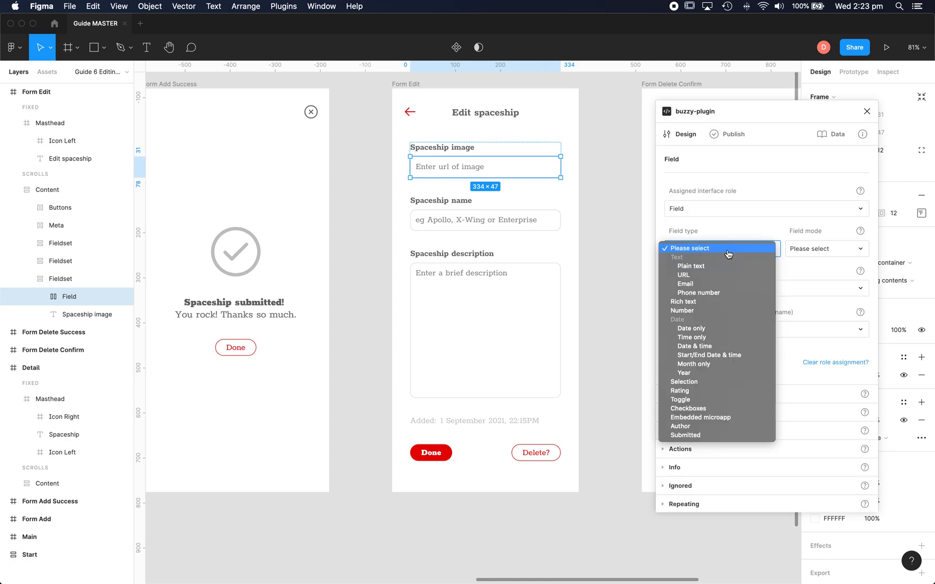
{"action": "key", "text": "Escape"}
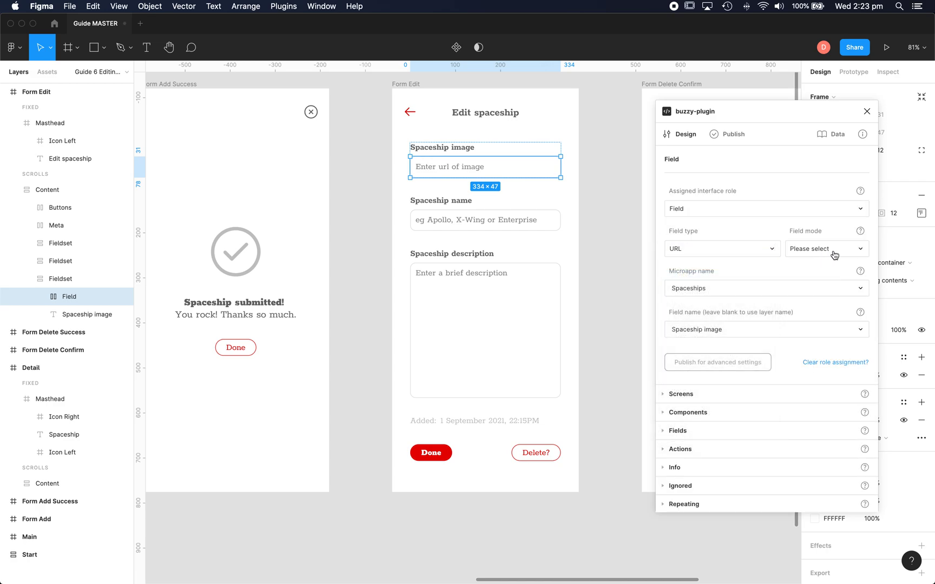
{"action": "left_click", "coordinate": [834, 255]}
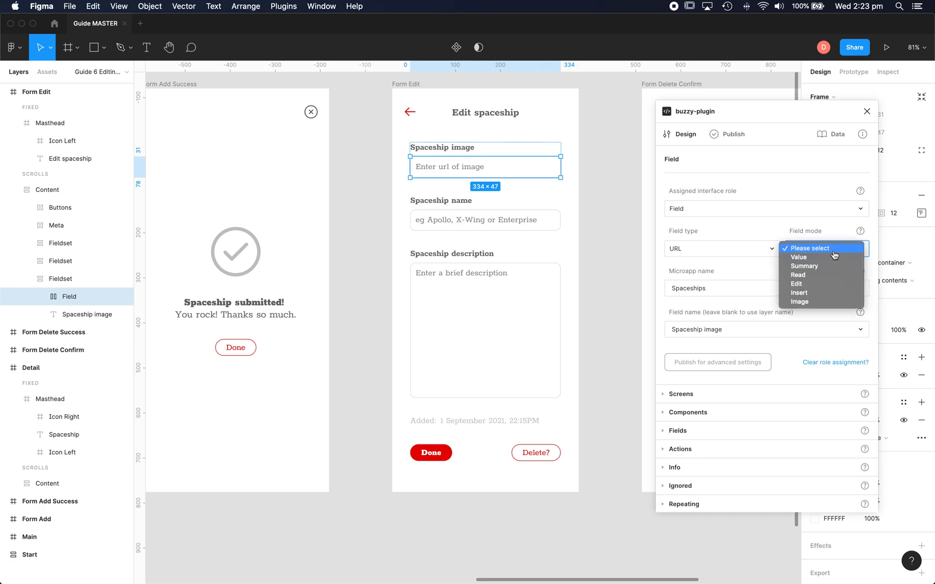
{"action": "left_click", "coordinate": [840, 304]}
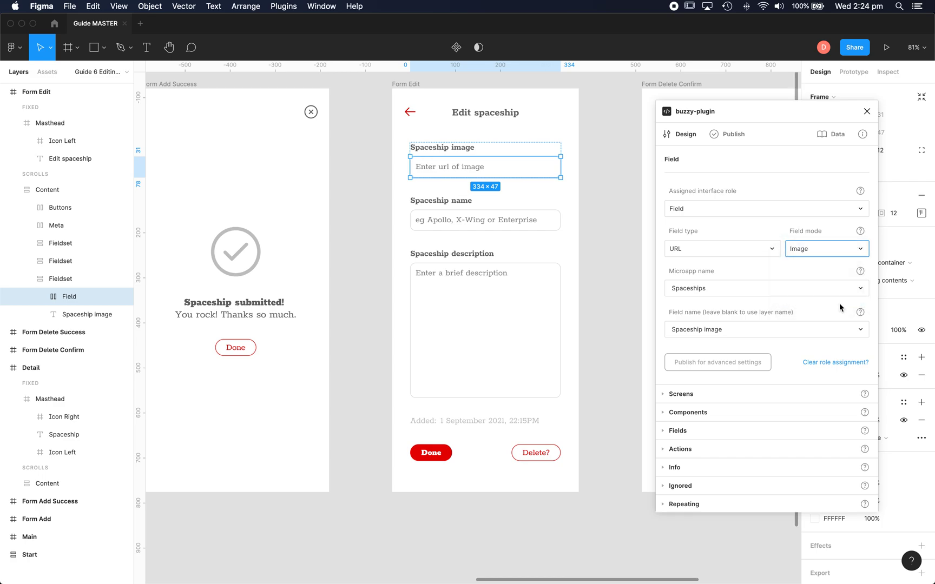
{"action": "left_click", "coordinate": [815, 252]}
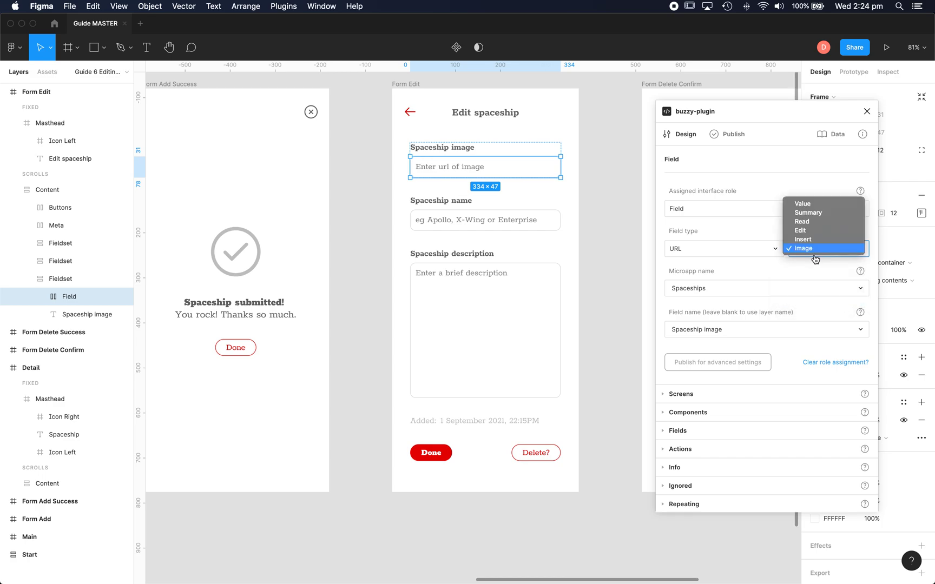
{"action": "left_click", "coordinate": [802, 231]}
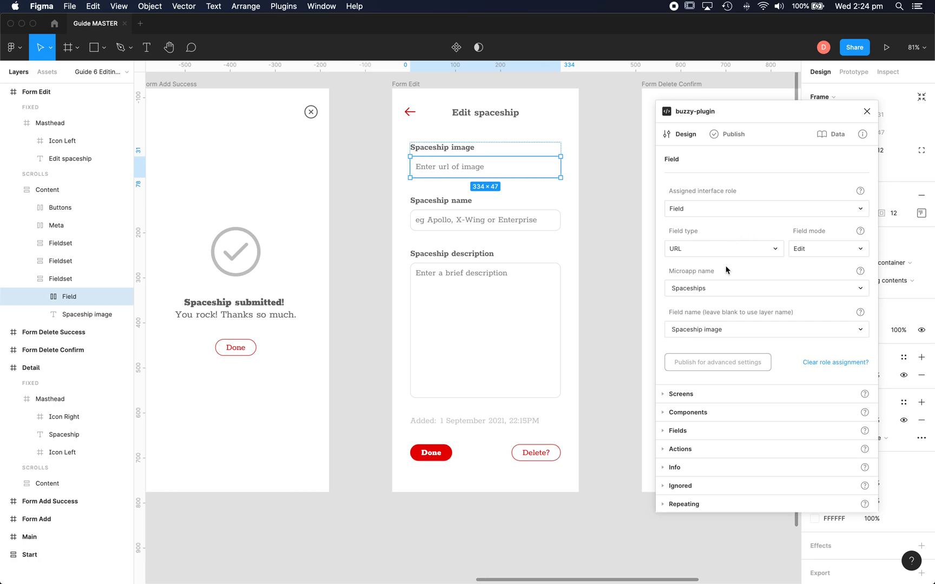
{"action": "left_click", "coordinate": [532, 221]}
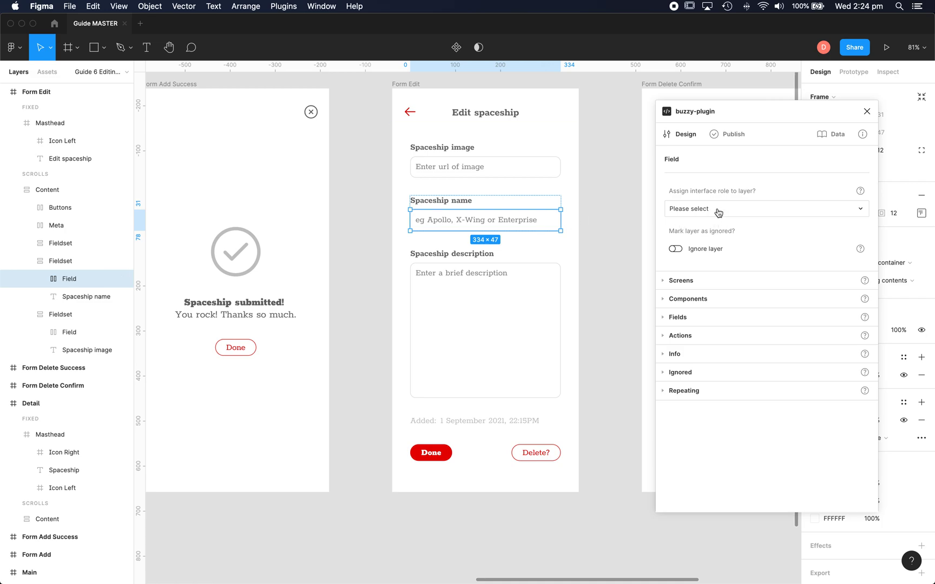
- Make the name input a Field with Plain text type and Edit mode
{"action": "left_click", "coordinate": [718, 213]}
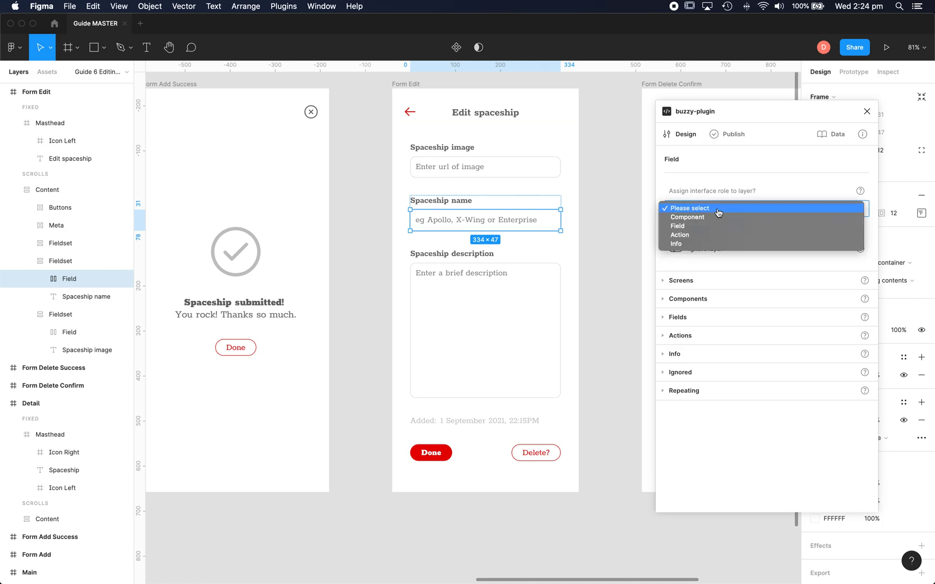
{"action": "left_click", "coordinate": [680, 226]}
{"action": "left_click", "coordinate": [704, 255]}
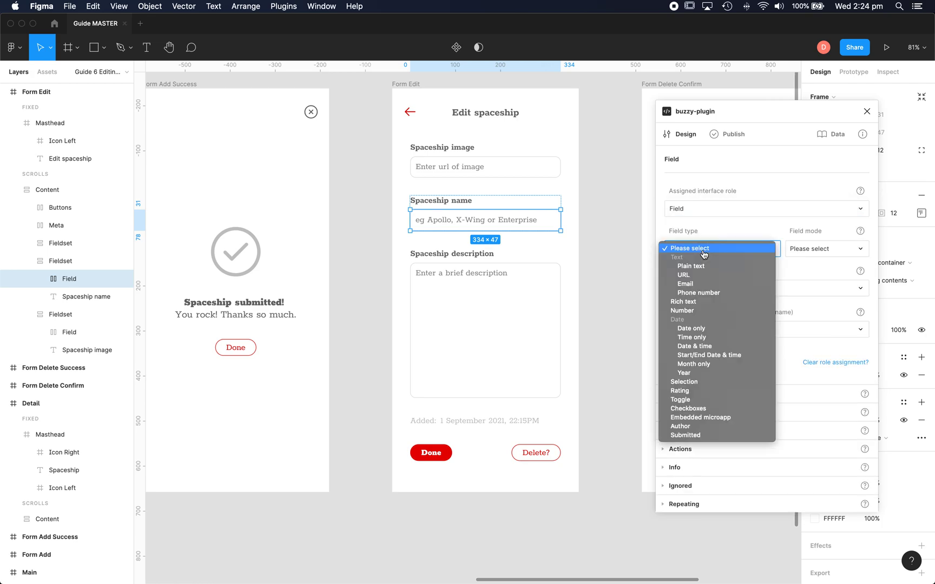
{"action": "left_click", "coordinate": [695, 267]}
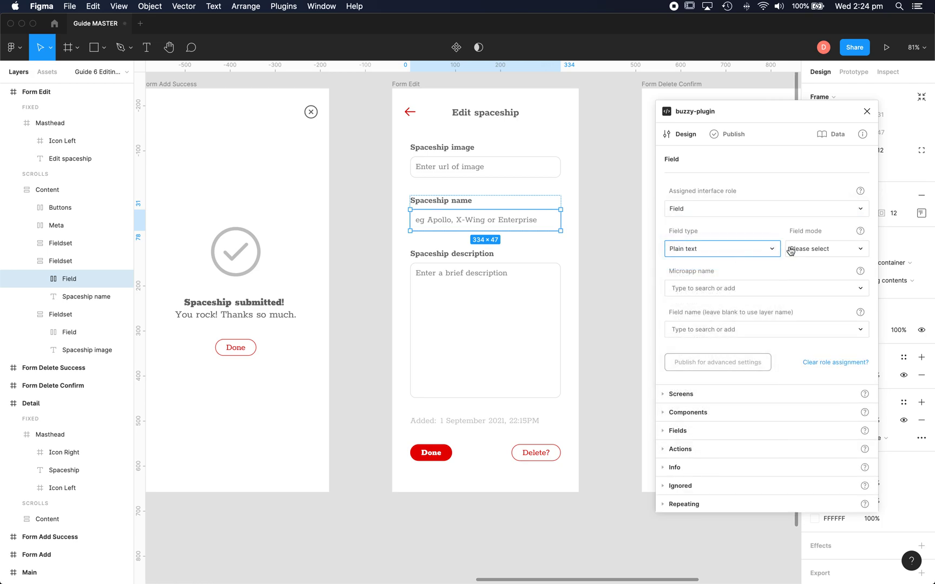
{"action": "left_click", "coordinate": [804, 249]}
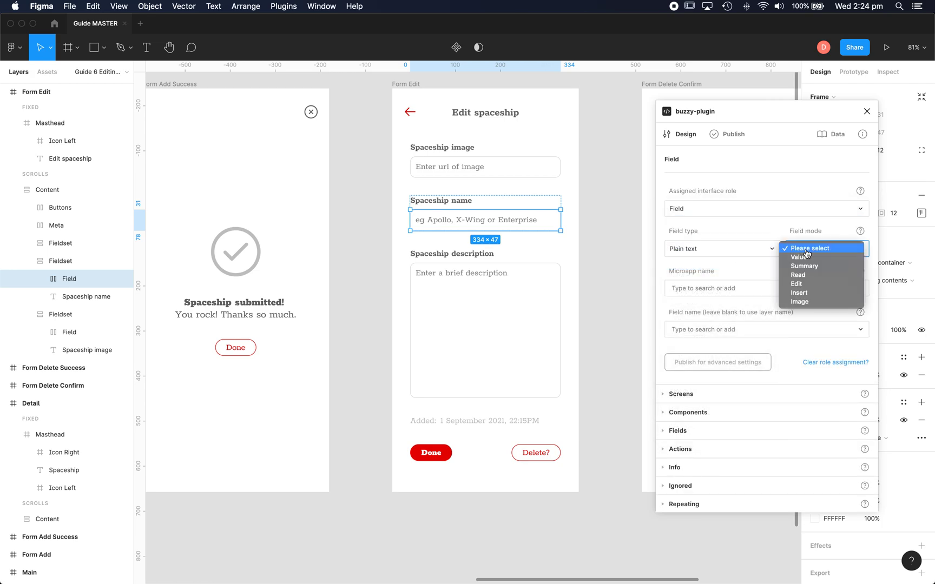
{"action": "left_click", "coordinate": [795, 284]}
- Link the name field to the Spaceships microapp's Spaceship name field
{"action": "left_click", "coordinate": [689, 289]}
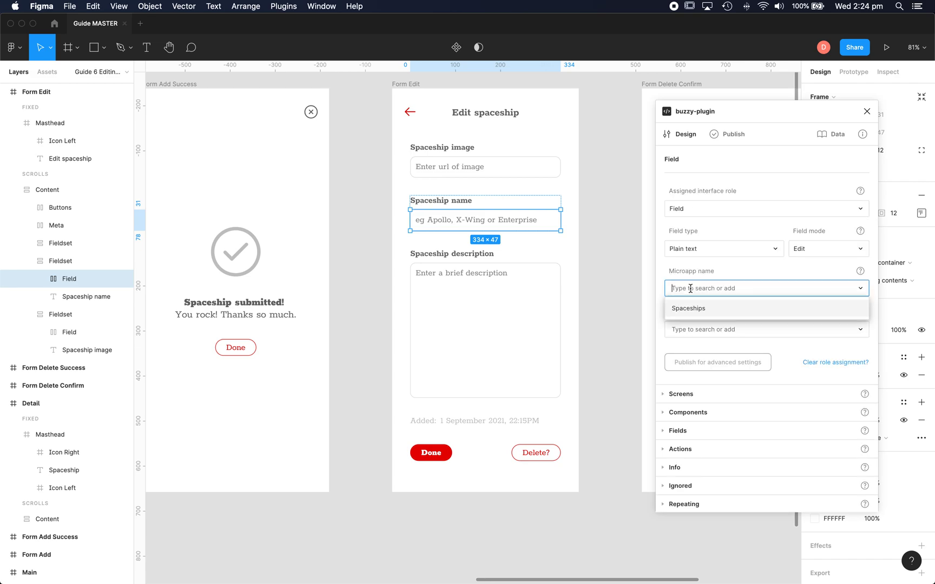
{"action": "left_click", "coordinate": [684, 308]}
{"action": "left_click", "coordinate": [684, 328]}
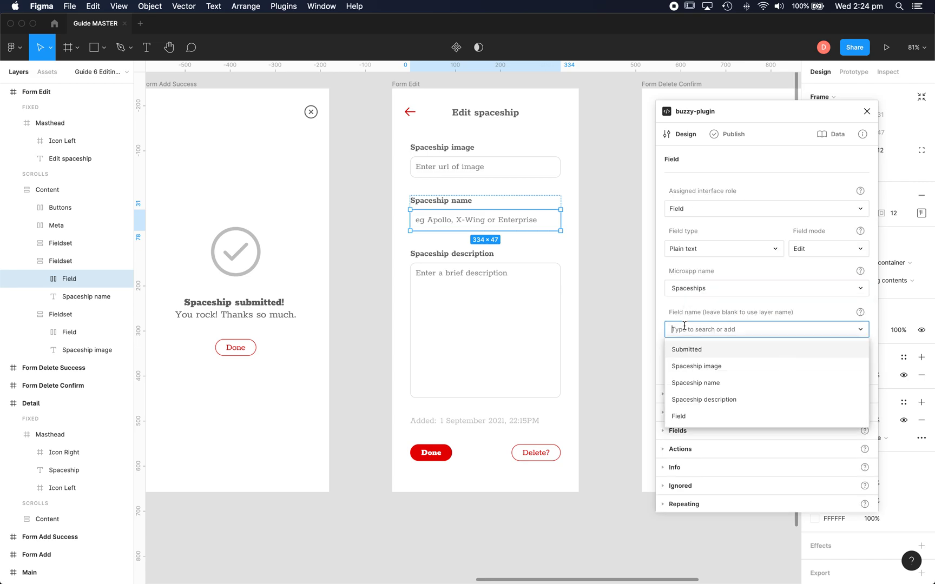
{"action": "left_click", "coordinate": [714, 384]}
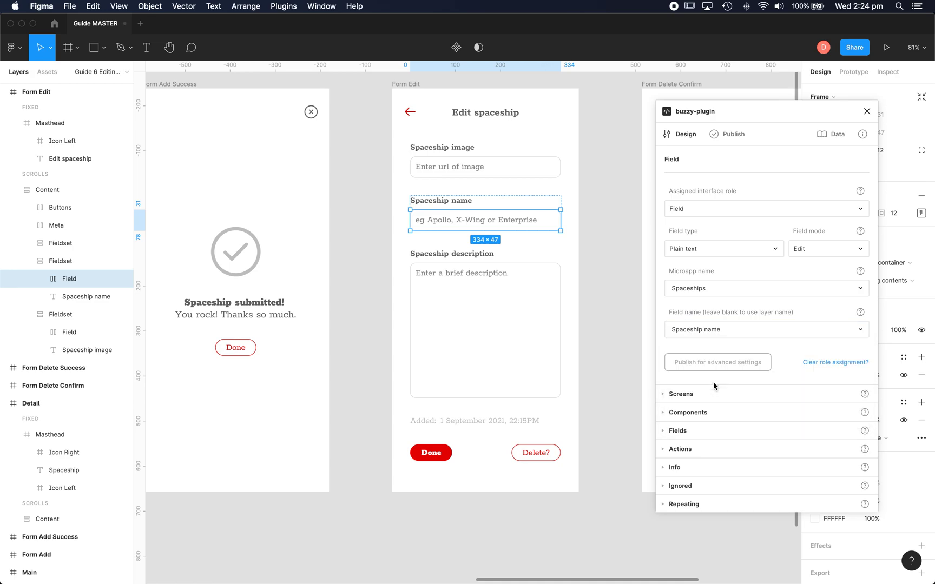
{"action": "left_click", "coordinate": [535, 290]}
- Make the description box a Field with Plain text type and Edit mode
{"action": "left_click", "coordinate": [692, 210]}
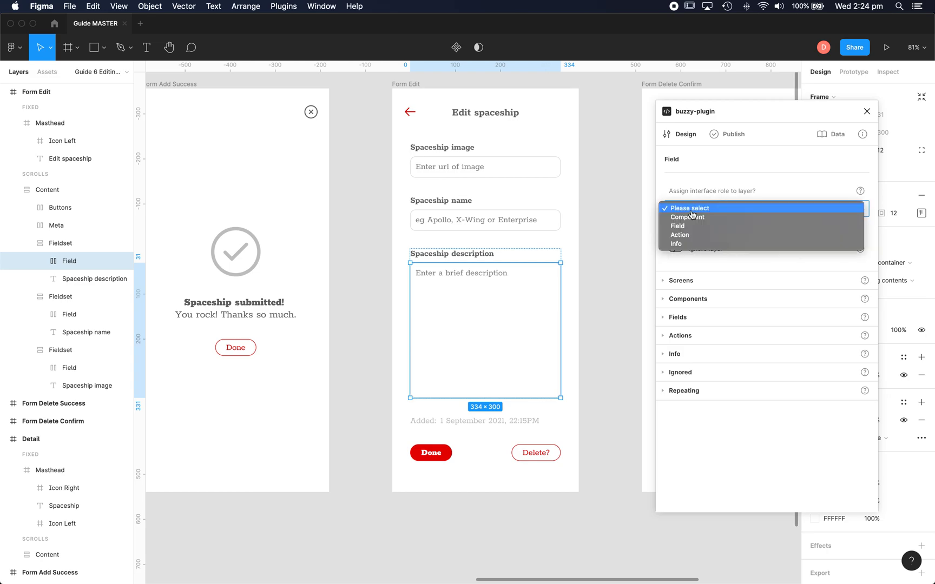
{"action": "left_click", "coordinate": [679, 225]}
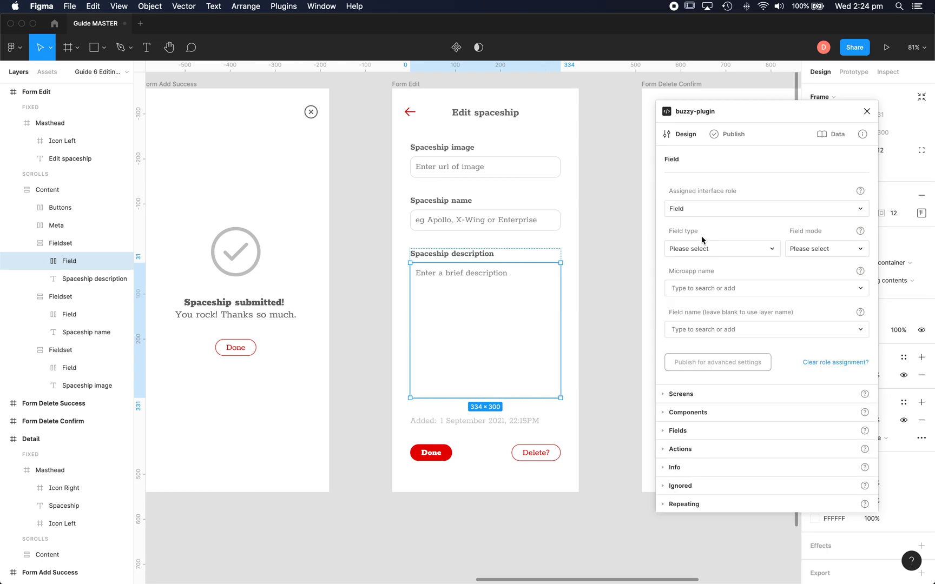
{"action": "left_click", "coordinate": [699, 252]}
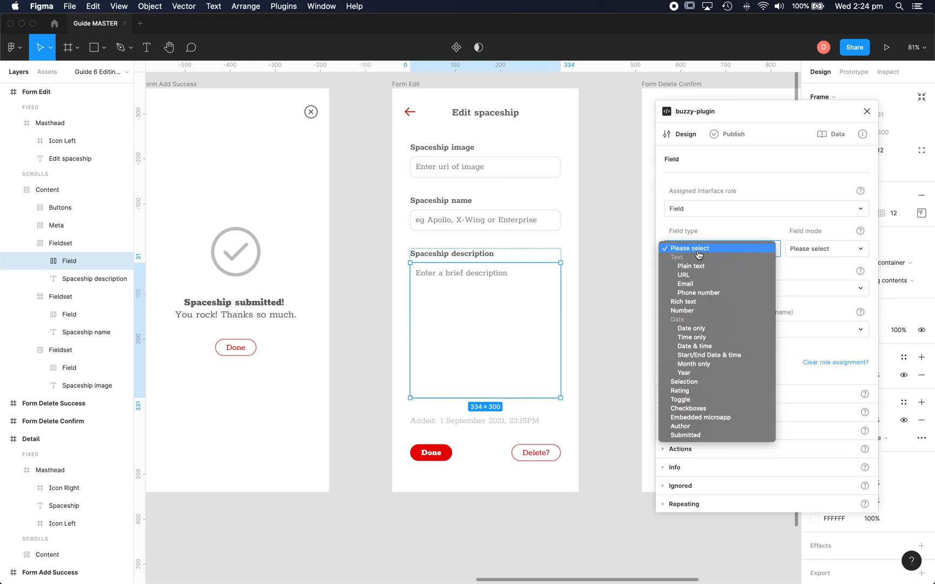
{"action": "left_click", "coordinate": [691, 266]}
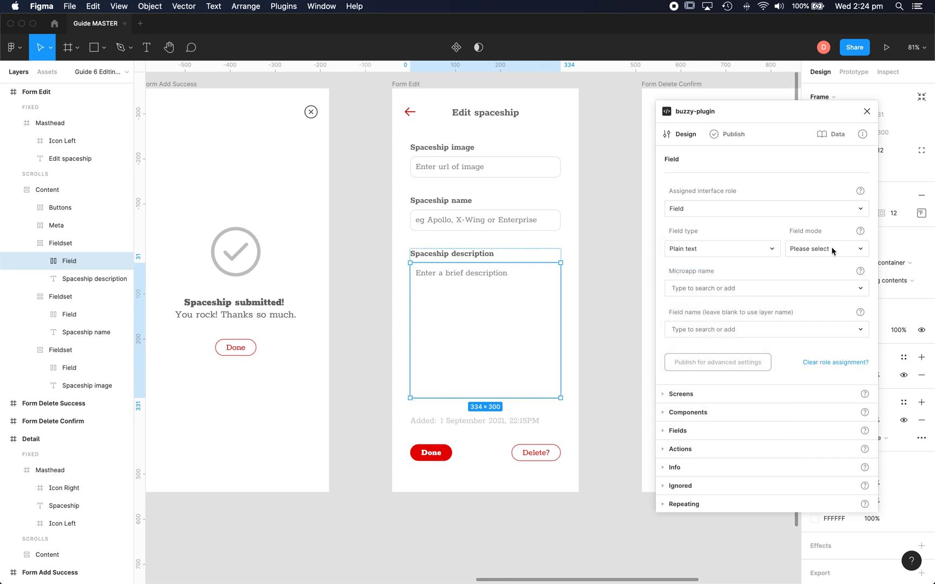
{"action": "left_click", "coordinate": [831, 250]}
{"action": "left_click", "coordinate": [801, 289]}
- Link the description field to the Spaceships microapp's Spaceship description field
{"action": "left_click", "coordinate": [701, 291]}
{"action": "left_click", "coordinate": [690, 309]}
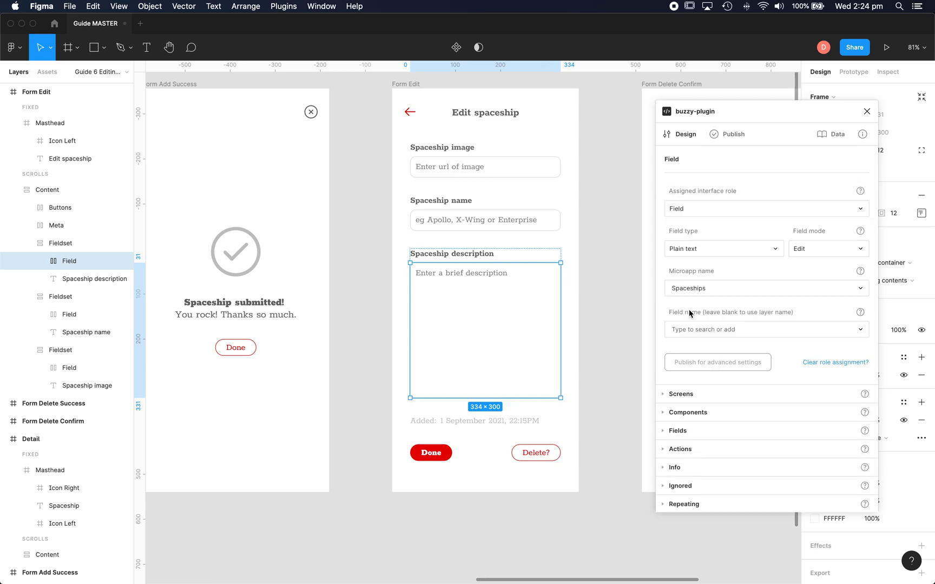
{"action": "left_click", "coordinate": [687, 330]}
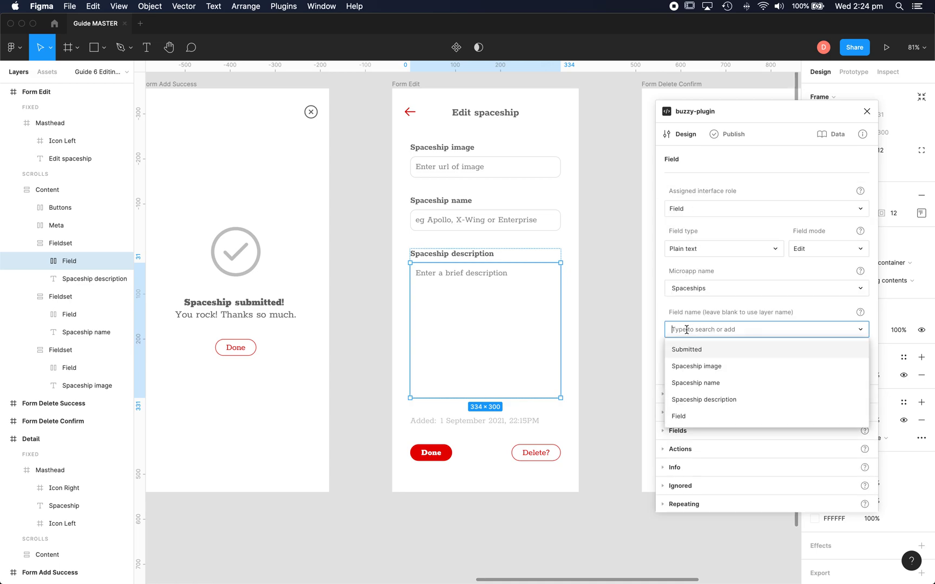
{"action": "left_click", "coordinate": [730, 398]}
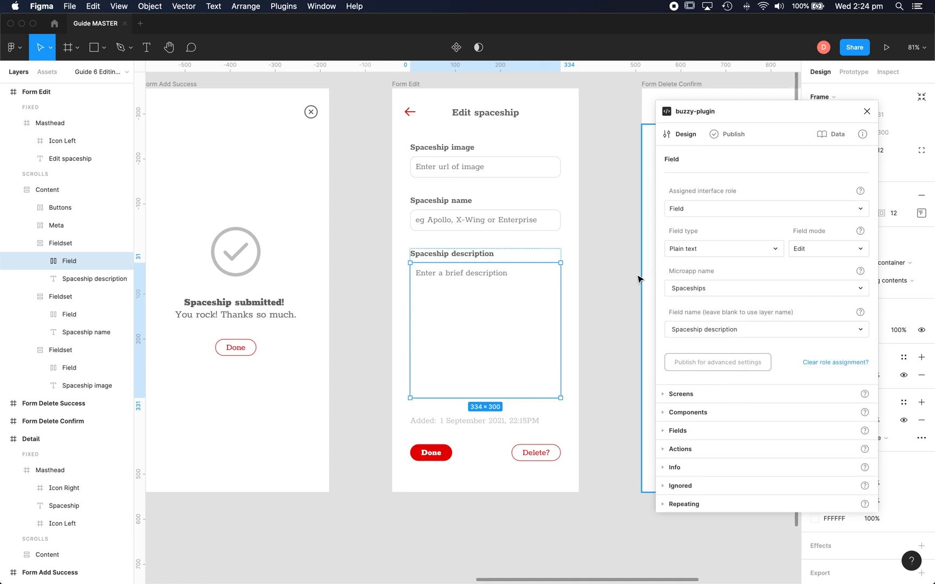
{"action": "left_click", "coordinate": [621, 252]}
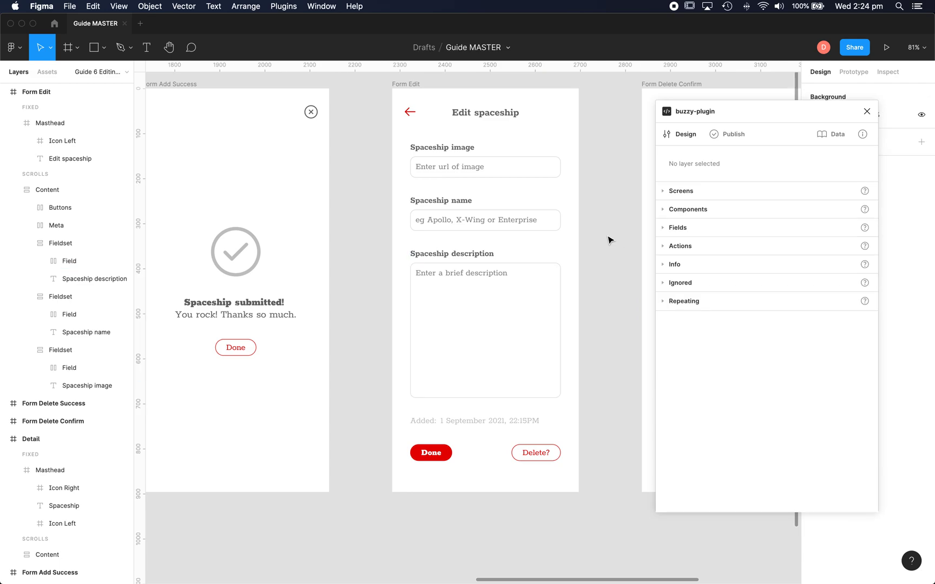
{"action": "scroll", "coordinate": [523, 358], "scroll_direction": "down", "scroll_amount": 2}
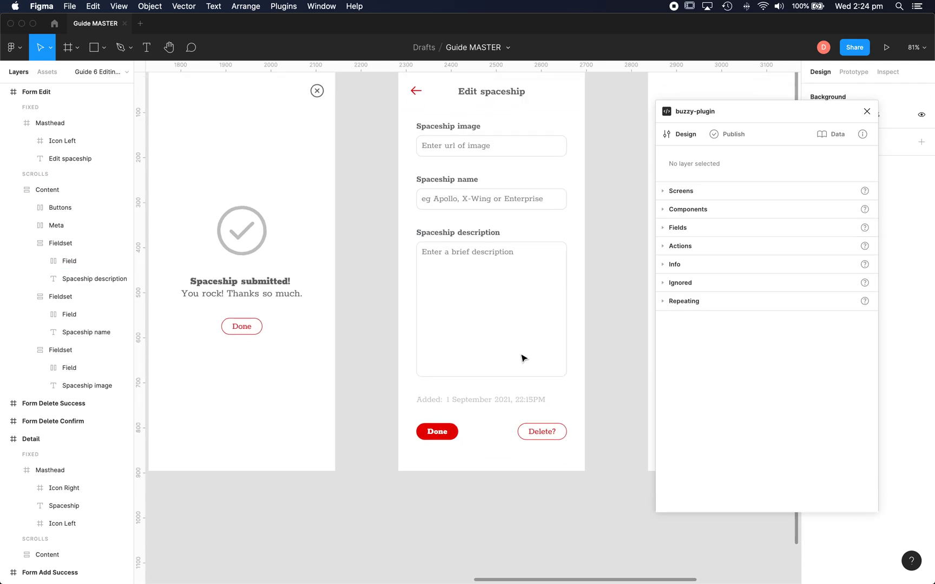
{"action": "scroll", "coordinate": [523, 356], "scroll_direction": "down", "scroll_amount": 3}
{"action": "scroll", "coordinate": [523, 353], "scroll_direction": "down", "scroll_amount": 1}
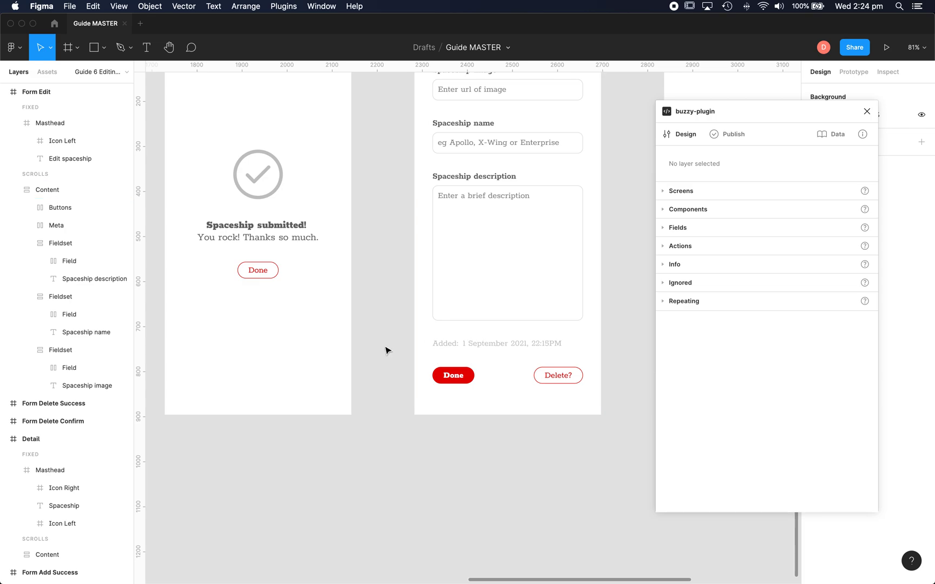
{"action": "scroll", "coordinate": [386, 350], "scroll_direction": "left", "scroll_amount": 5}
{"action": "scroll", "coordinate": [387, 350], "scroll_direction": "left", "scroll_amount": 5}
{"action": "scroll", "coordinate": [386, 351], "scroll_direction": "left", "scroll_amount": 2}
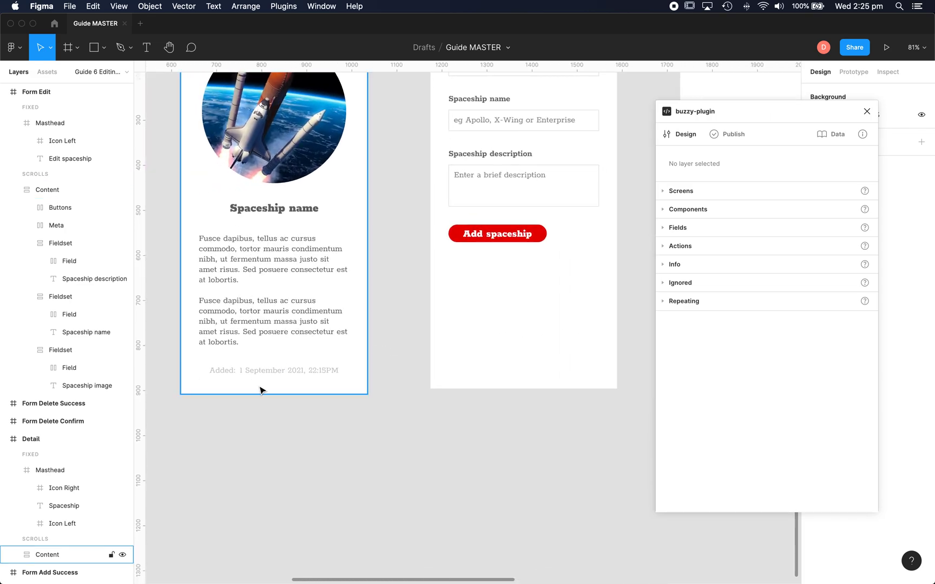
{"action": "scroll", "coordinate": [384, 346], "scroll_direction": "right", "scroll_amount": 3}
{"action": "scroll", "coordinate": [383, 346], "scroll_direction": "right", "scroll_amount": 10}
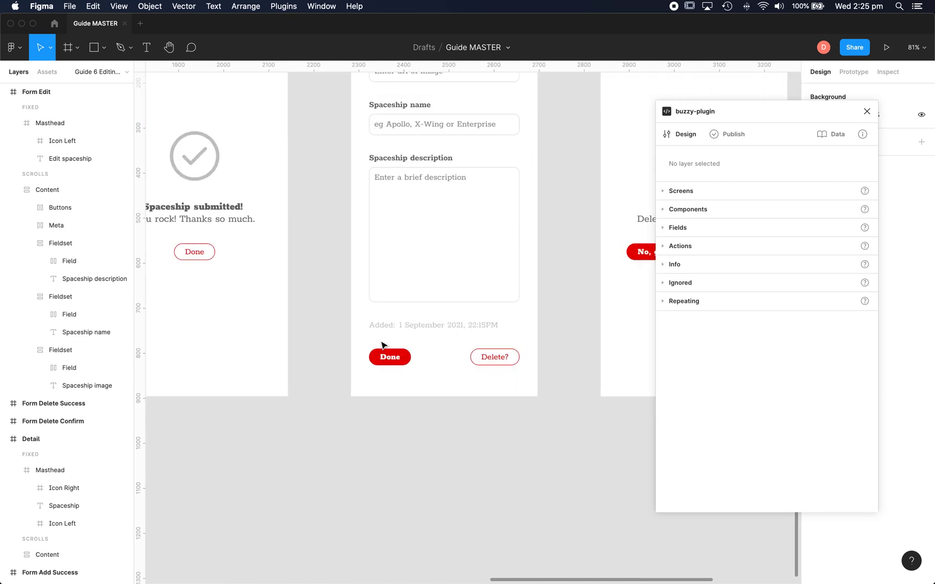
{"action": "scroll", "coordinate": [387, 336], "scroll_direction": "right", "scroll_amount": 2}
{"action": "left_click", "coordinate": [389, 329]}
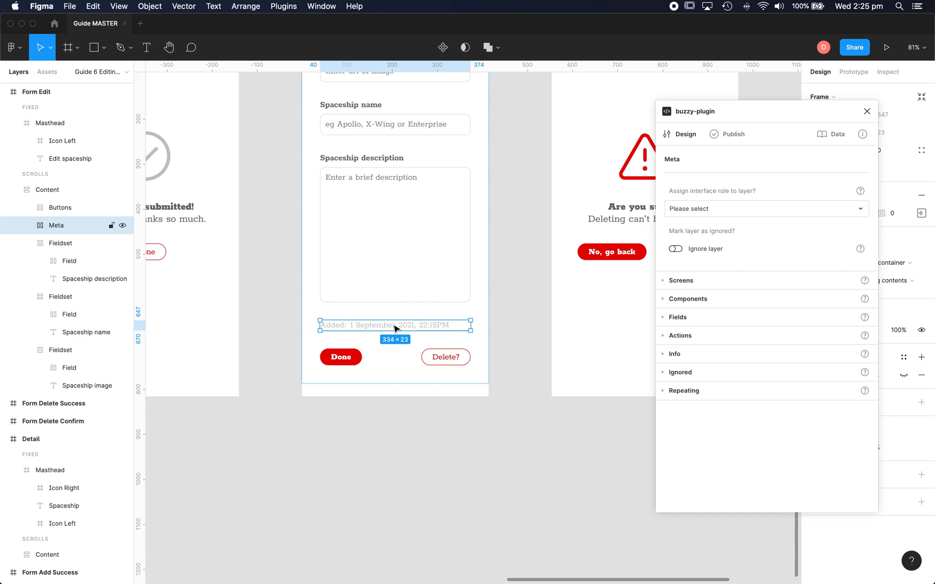
{"action": "double_click", "coordinate": [394, 329]}
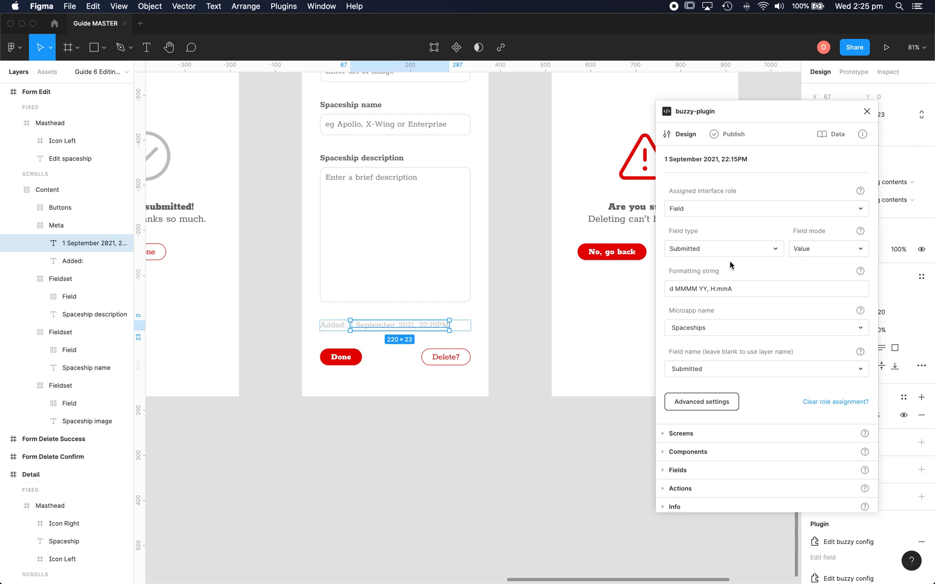
{"action": "left_click", "coordinate": [520, 260]}
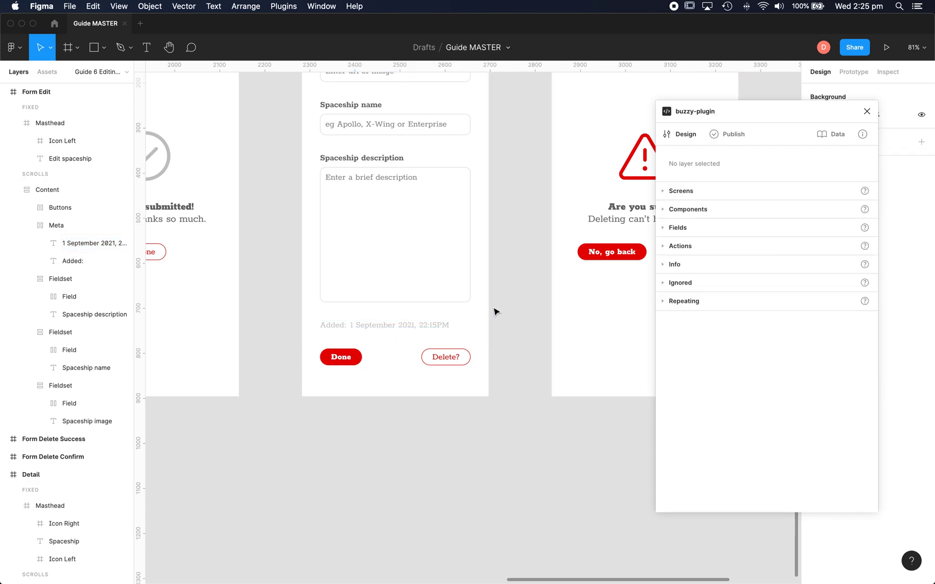
{"action": "scroll", "coordinate": [494, 312], "scroll_direction": "left", "scroll_amount": 5}
{"action": "scroll", "coordinate": [494, 311], "scroll_direction": "left", "scroll_amount": 3}
{"action": "scroll", "coordinate": [494, 311], "scroll_direction": "up", "scroll_amount": 2}
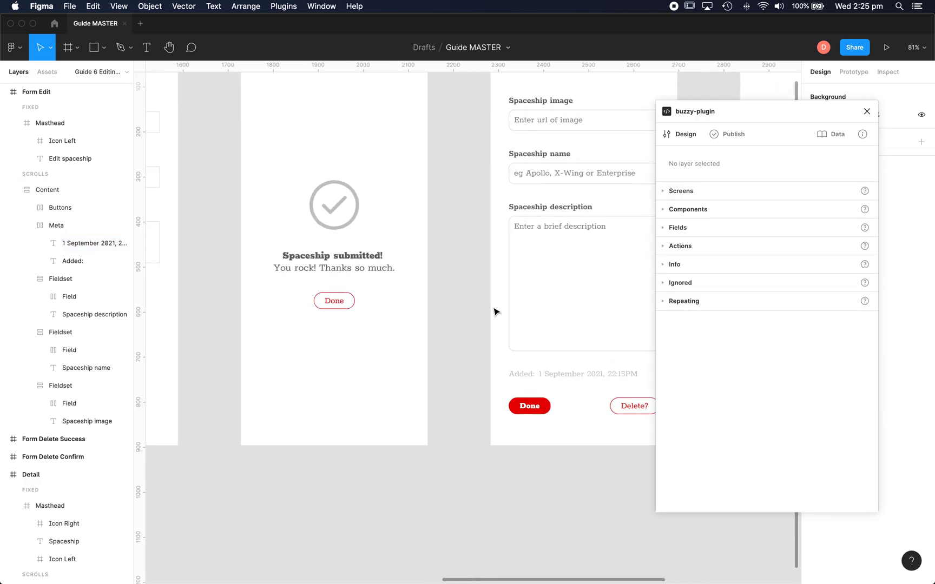
{"action": "left_click", "coordinate": [538, 411]}
- Assign the Edit screen's Done button the Action role, Navigate type, targeting the Detail screen
{"action": "left_click", "coordinate": [538, 411]}
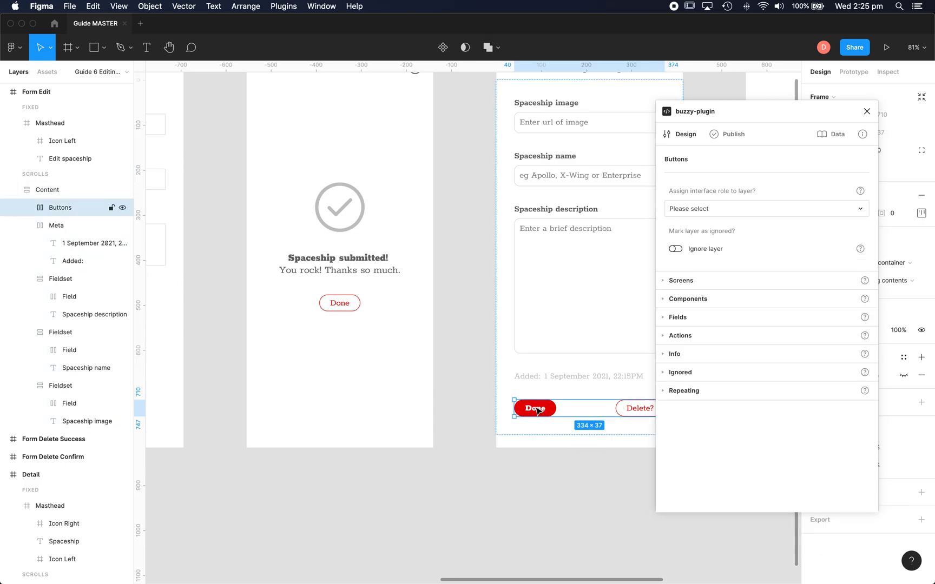
{"action": "left_click", "coordinate": [538, 412]}
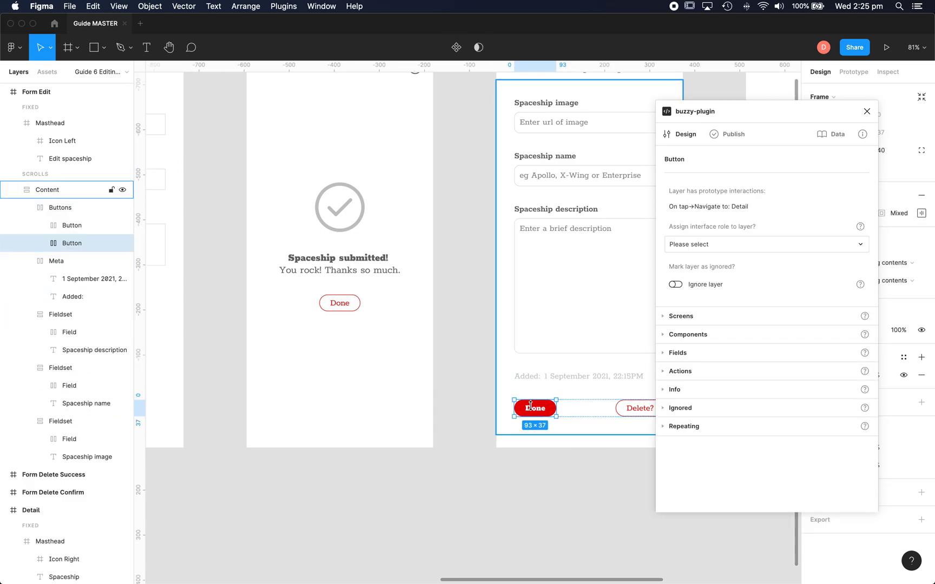
{"action": "left_click", "coordinate": [706, 253]}
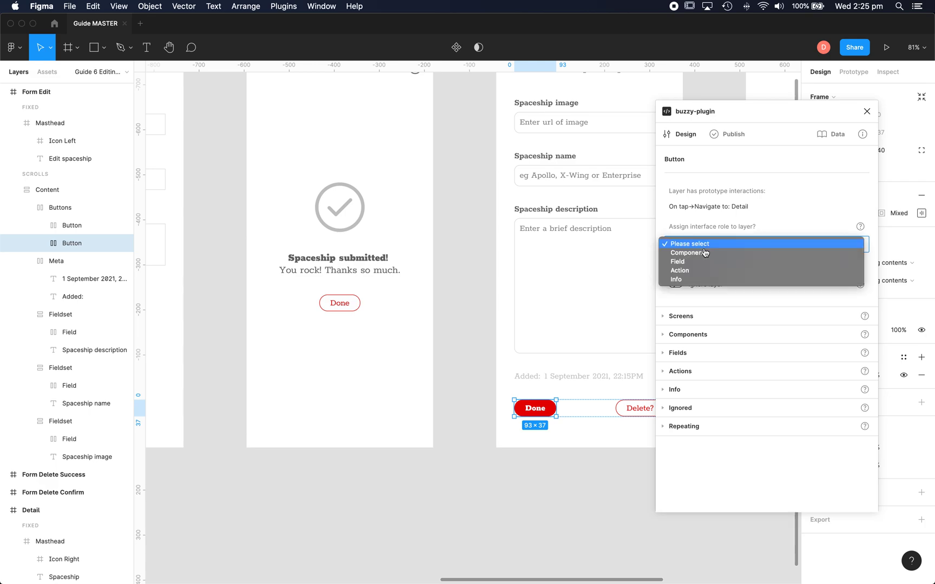
{"action": "left_click", "coordinate": [684, 270]}
{"action": "left_click", "coordinate": [708, 285]}
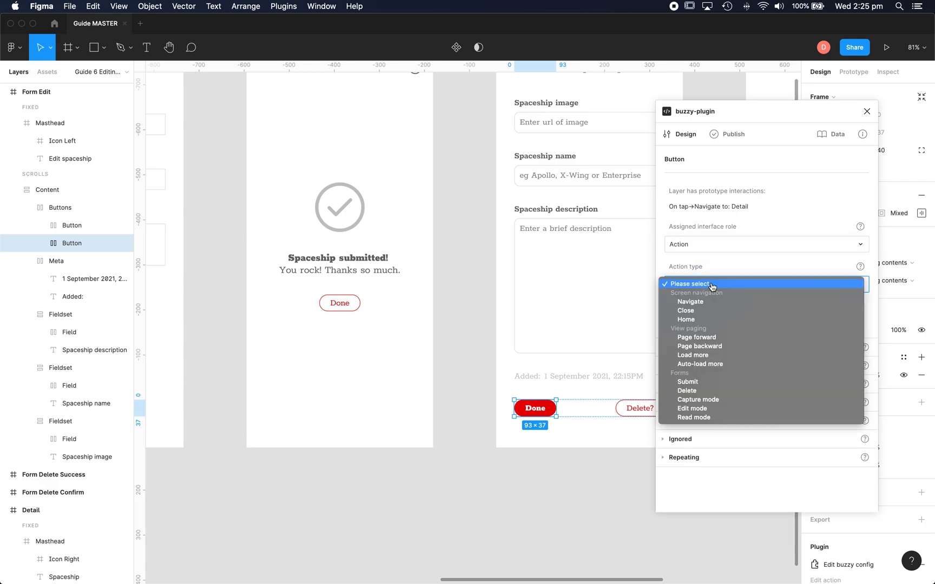
{"action": "left_click", "coordinate": [696, 302]}
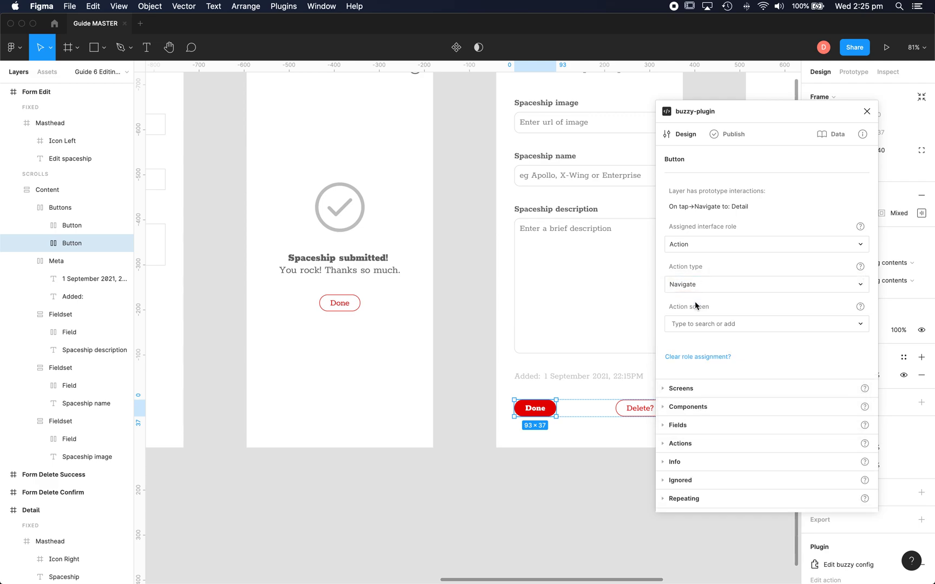
{"action": "left_click", "coordinate": [698, 323]}
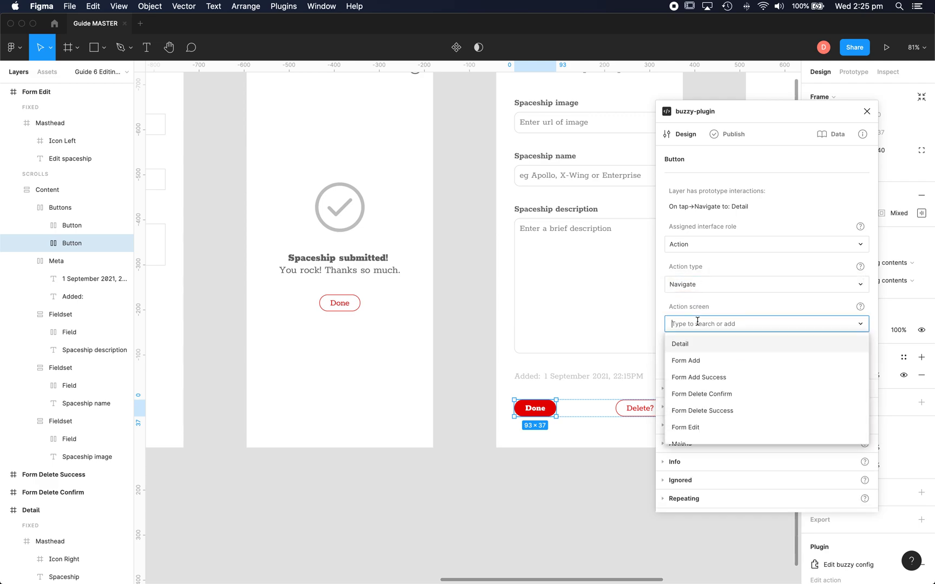
{"action": "left_click", "coordinate": [682, 345]}
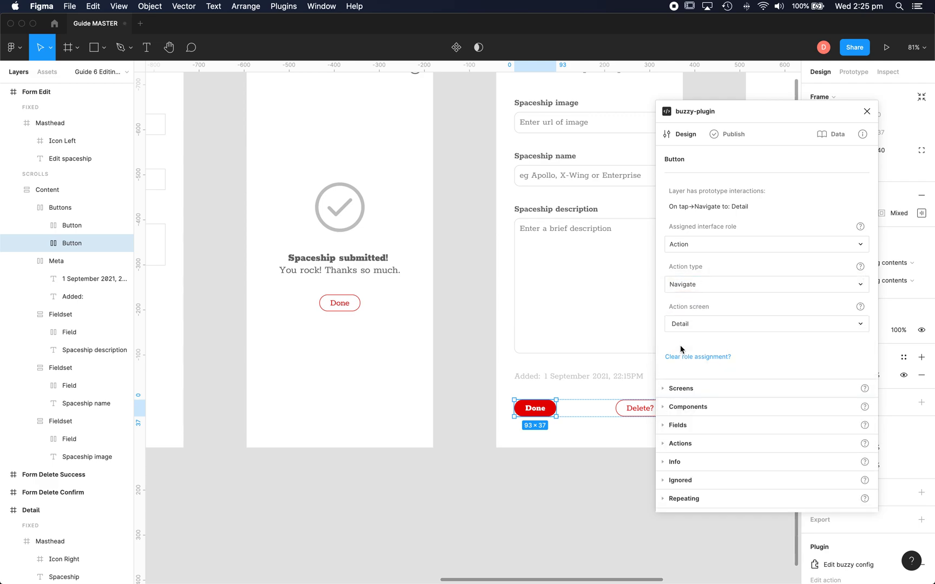
{"action": "left_click", "coordinate": [464, 347]}
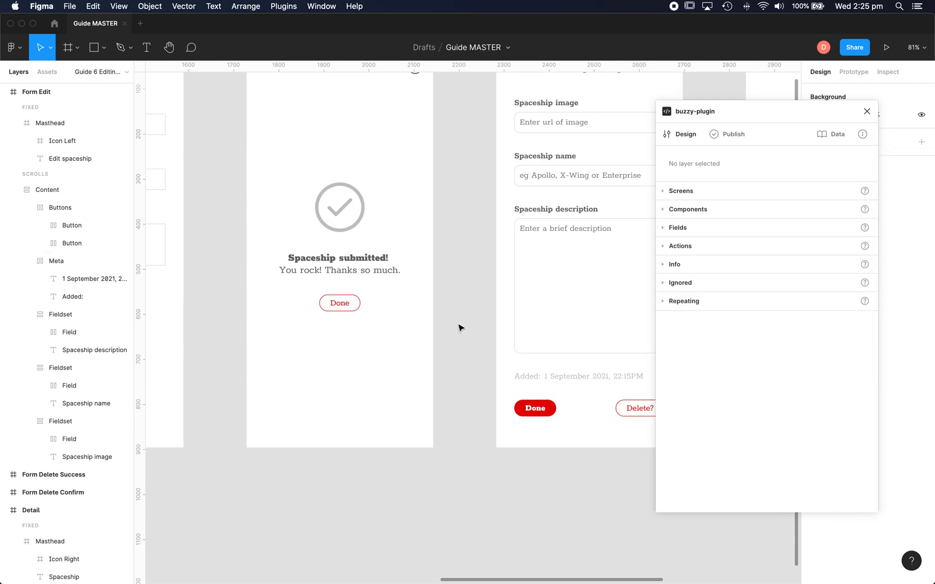
{"action": "scroll", "coordinate": [462, 330], "scroll_direction": "down", "scroll_amount": 5}
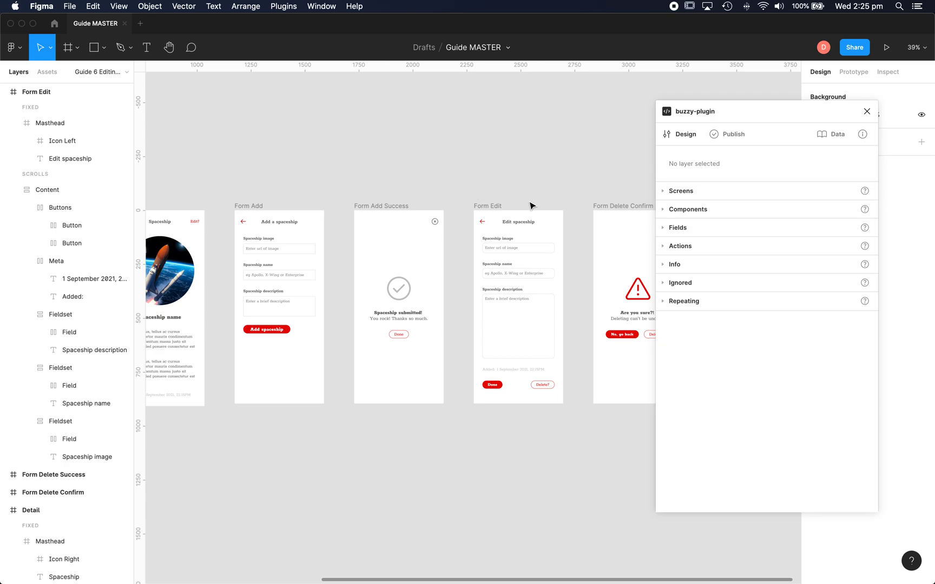
- Publish an update of the Spaceships Ahoy Buzzy app and switch to Chrome
{"action": "mouse_move", "coordinate": [573, 218]}
{"action": "left_mouse_down"}
{"action": "mouse_move", "coordinate": [574, 240]}
{"action": "mouse_move", "coordinate": [574, 205]}
{"action": "left_mouse_up"}
{"action": "scroll", "coordinate": [391, 153], "scroll_direction": "left", "scroll_amount": 3}
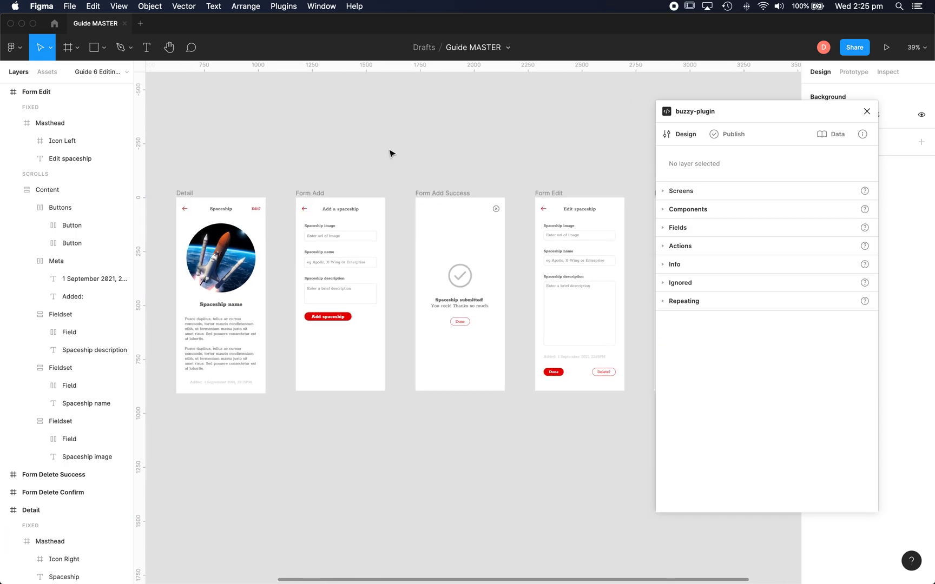
{"action": "left_click", "coordinate": [727, 135]}
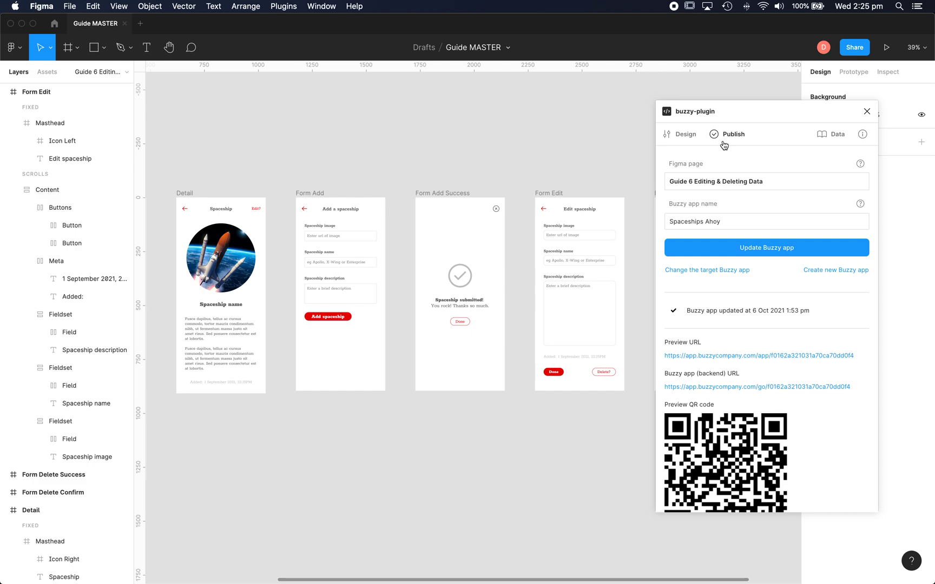
{"action": "left_click", "coordinate": [756, 249]}
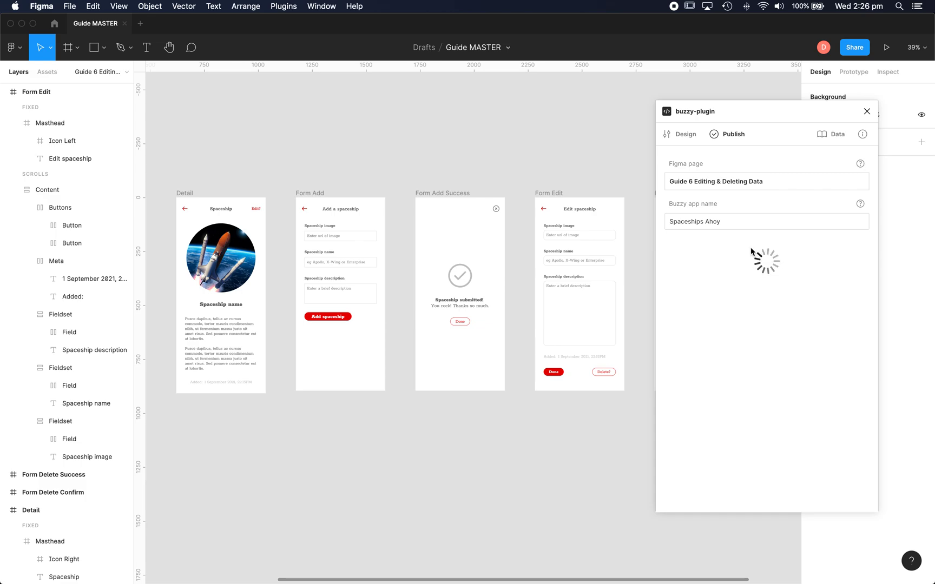
{"action": "key", "text": "super+Tab"}
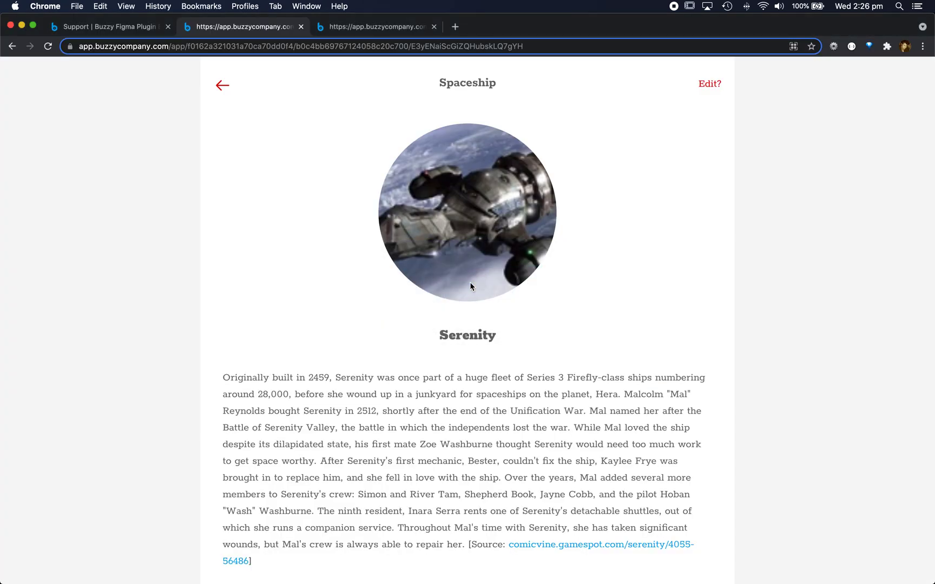
- Reload the app, return to the list, and open Discovery One's edit form
{"action": "left_click", "coordinate": [47, 48]}
{"action": "left_click", "coordinate": [223, 89]}
{"action": "scroll", "coordinate": [399, 402], "scroll_direction": "down", "scroll_amount": 3}
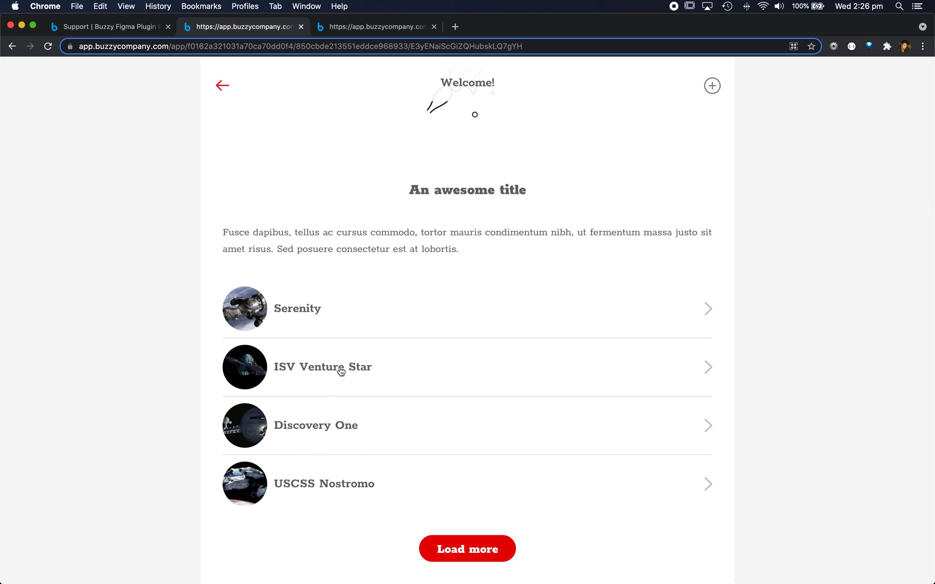
{"action": "left_click", "coordinate": [326, 439]}
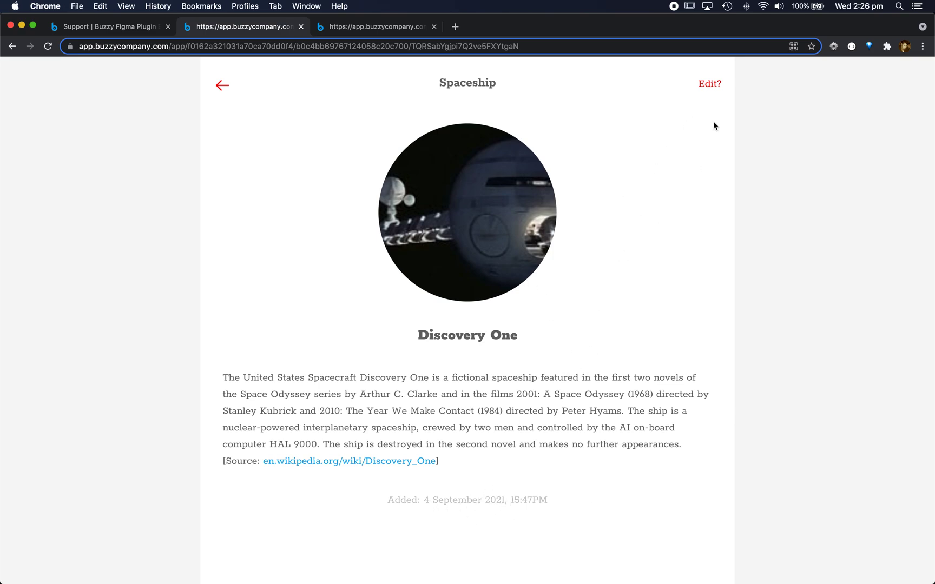
{"action": "left_click", "coordinate": [709, 85]}
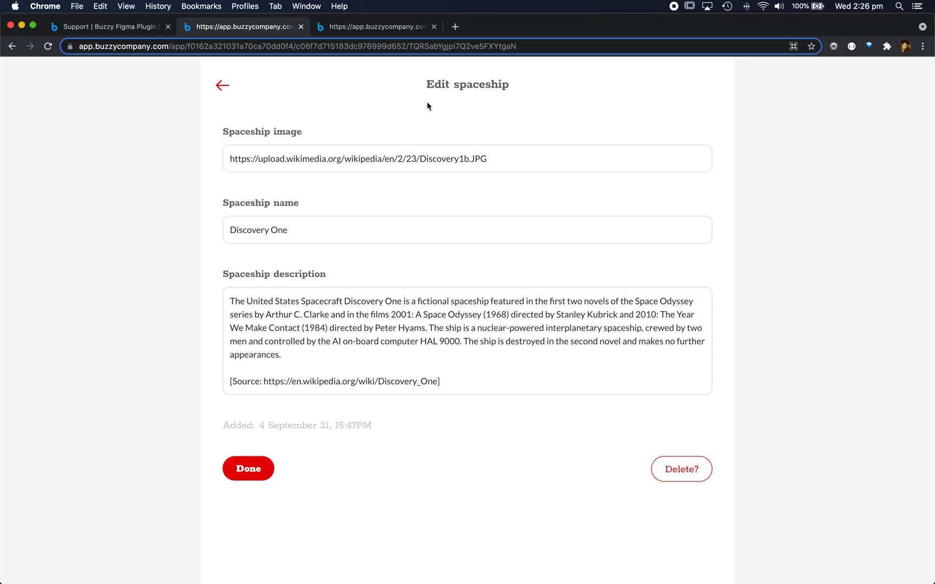
- Append 'EDITED' to the name to make 'Discovery One EDITED' and save it
{"action": "left_click_drag", "start_coordinate": [488, 159], "coordinate": [226, 164]}
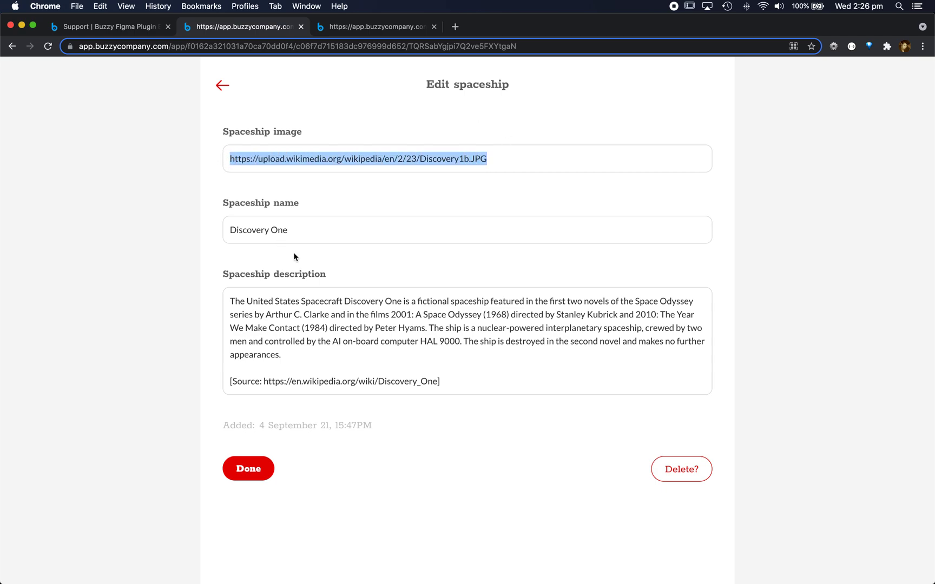
{"action": "left_click_drag", "start_coordinate": [297, 233], "coordinate": [223, 232]}
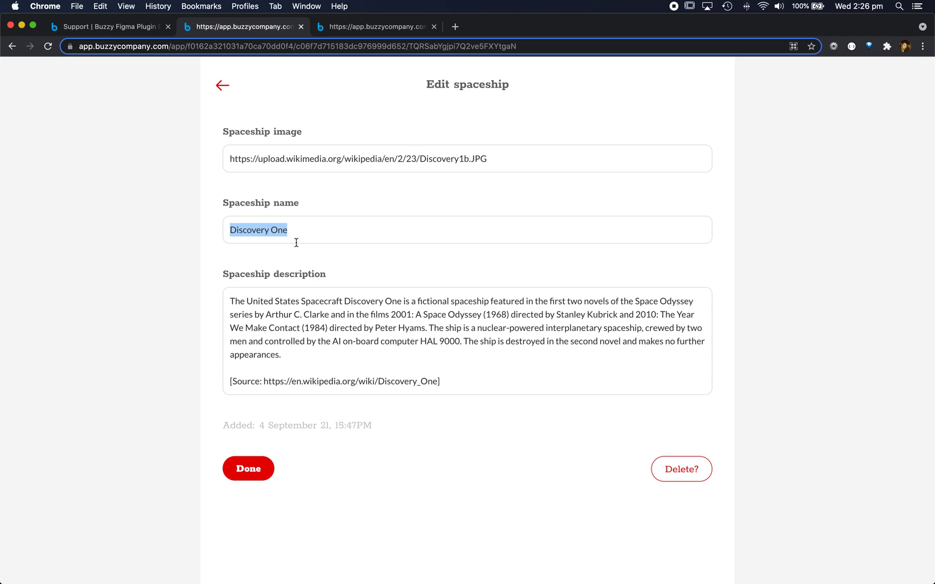
{"action": "left_click", "coordinate": [317, 226]}
{"action": "type", "text": "EDI"}
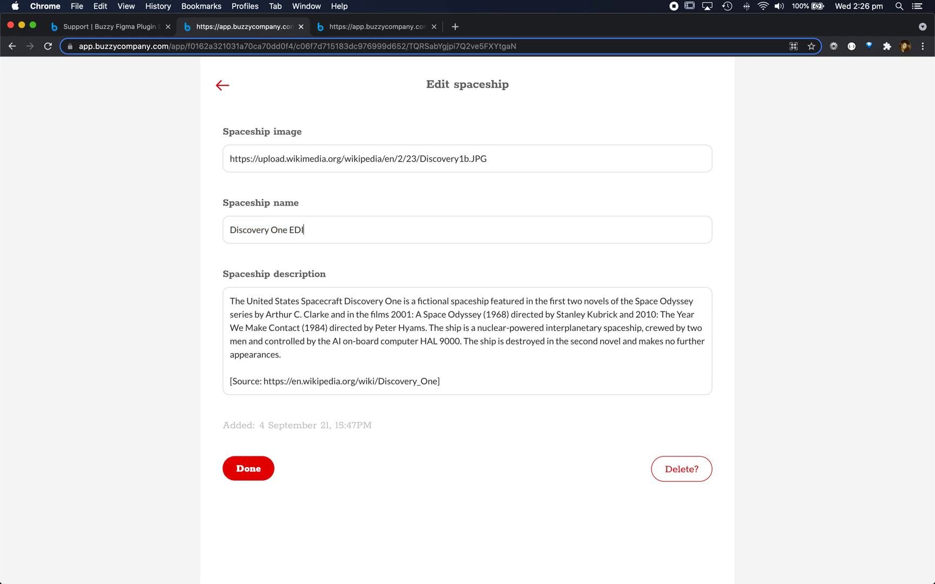
{"action": "type", "text": "TED"}
{"action": "left_click", "coordinate": [244, 471]}
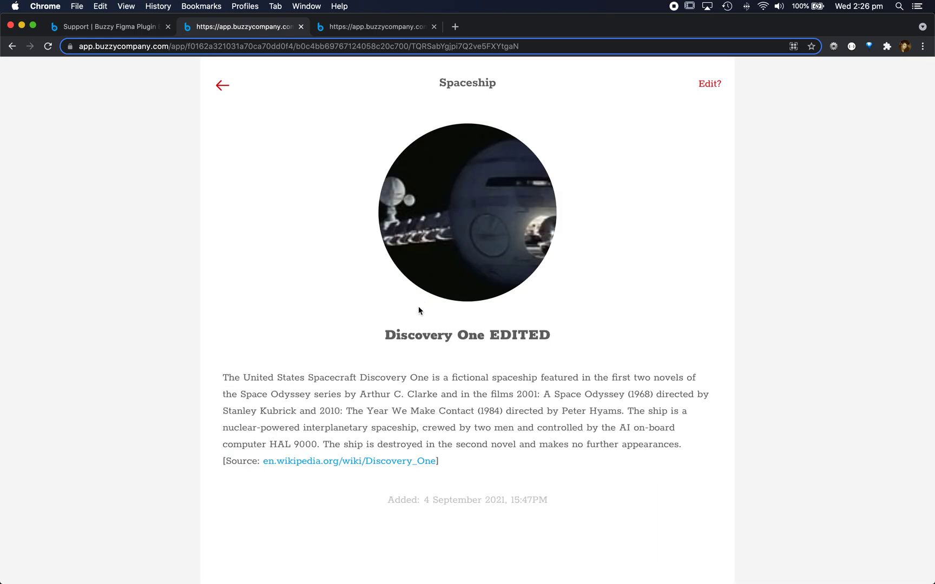
- Check the updated title, go back to the spaceship list, and return to Figma
{"action": "left_click_drag", "start_coordinate": [383, 332], "coordinate": [560, 334]}
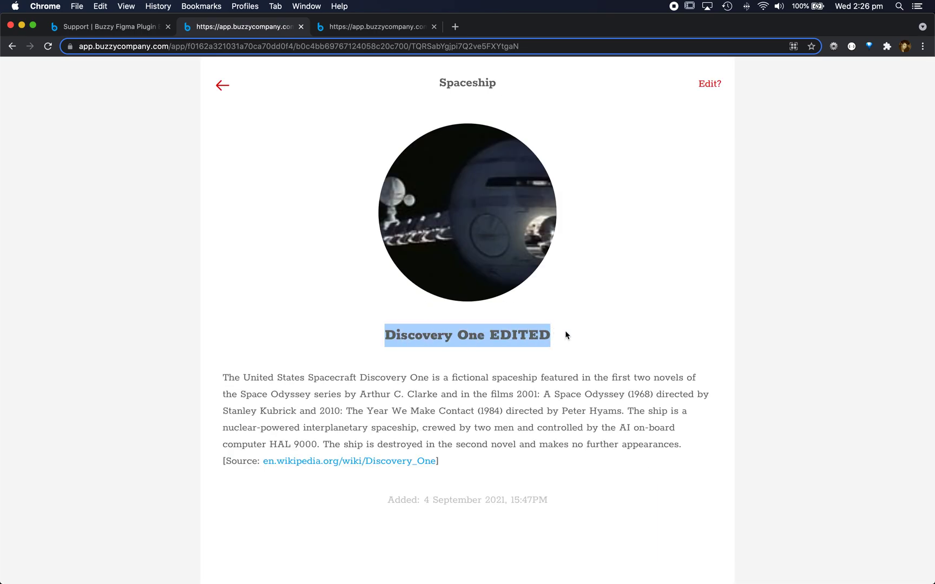
{"action": "left_click", "coordinate": [222, 86]}
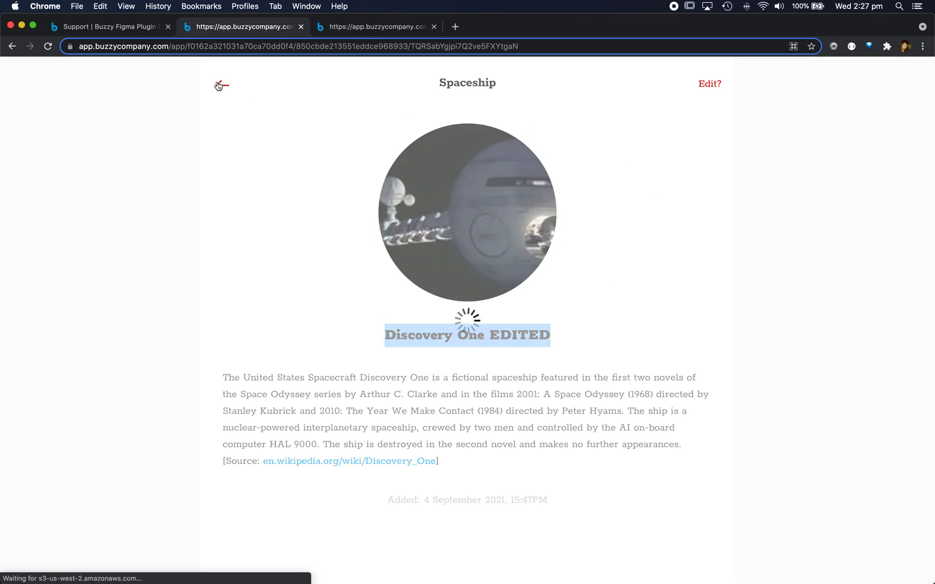
{"action": "scroll", "coordinate": [330, 368], "scroll_direction": "down", "scroll_amount": 3}
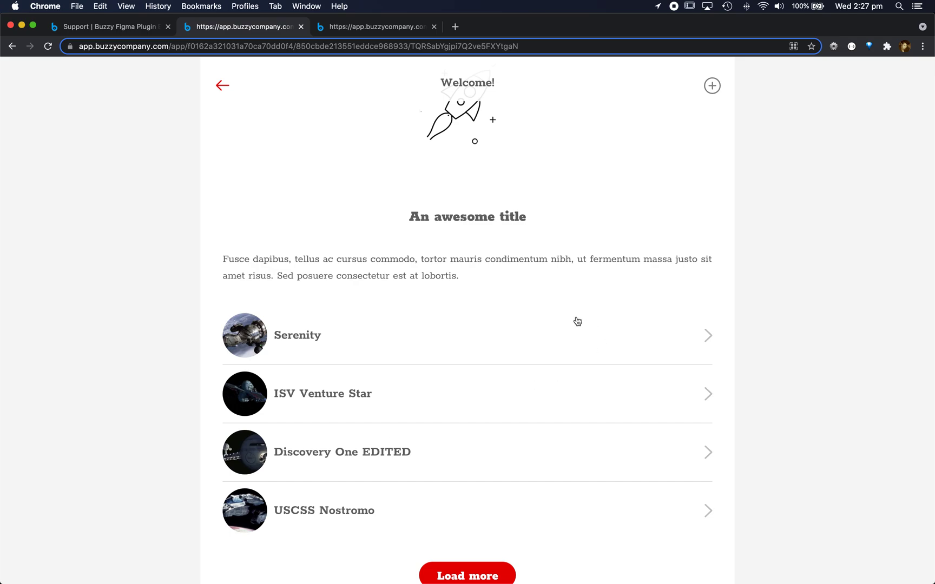
{"action": "scroll", "coordinate": [454, 224], "scroll_direction": "up", "scroll_amount": 3}
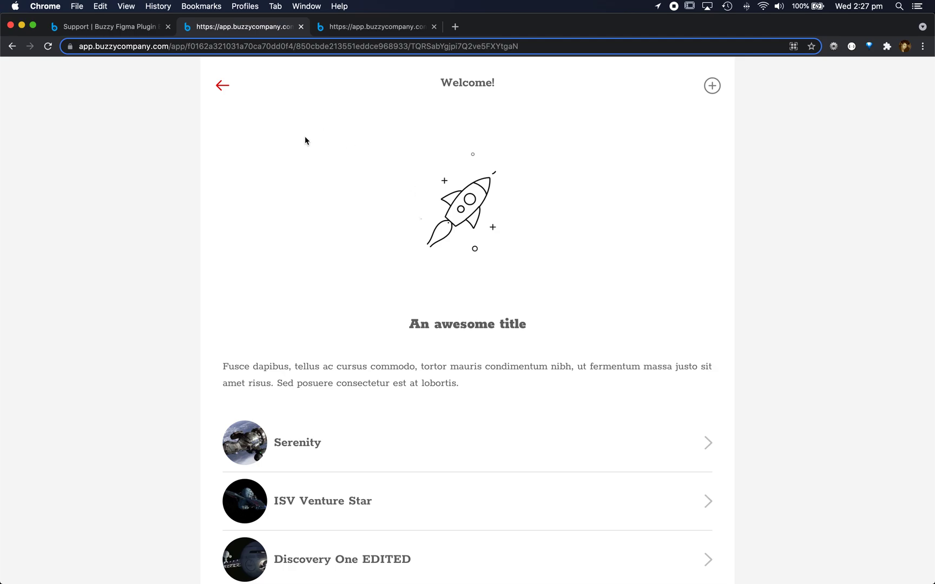
{"action": "key", "text": "cmd+Tab"}
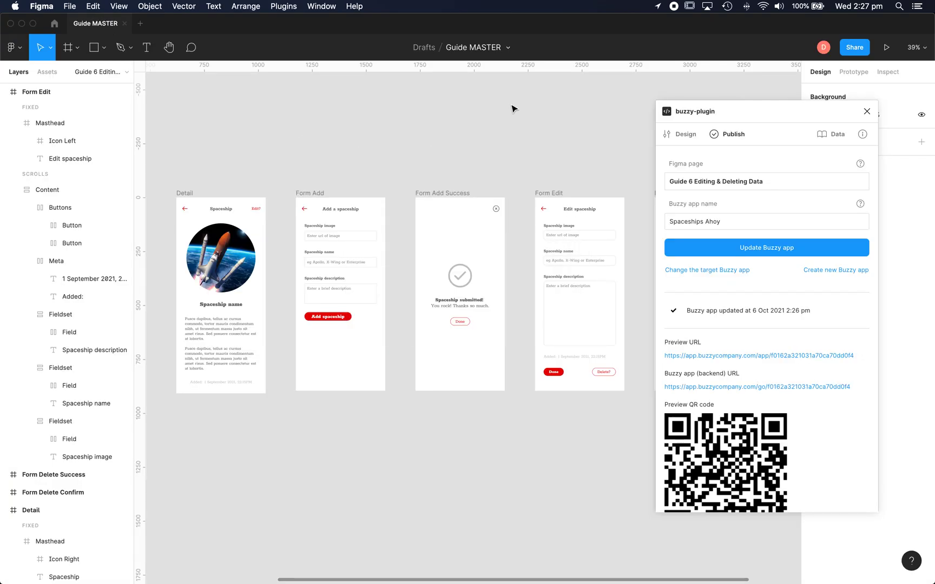
{"action": "scroll", "coordinate": [512, 109], "scroll_direction": "right", "scroll_amount": 3}
{"action": "scroll", "coordinate": [512, 109], "scroll_direction": "right", "scroll_amount": 3}
{"action": "scroll", "coordinate": [512, 109], "scroll_direction": "right", "scroll_amount": 1}
{"action": "scroll", "coordinate": [512, 108], "scroll_direction": "right", "scroll_amount": 1}
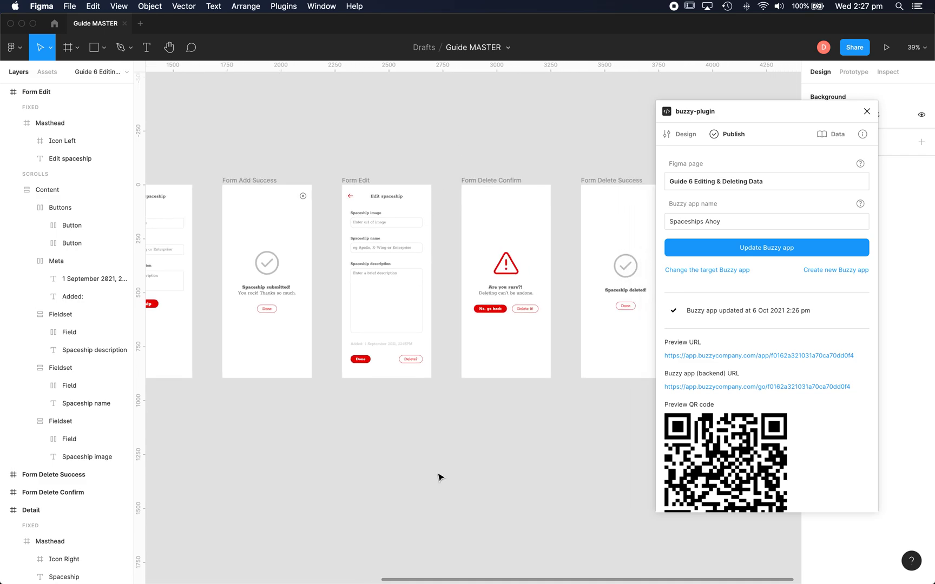
{"action": "scroll", "coordinate": [433, 482], "scroll_direction": "up", "scroll_amount": 5}
{"action": "scroll", "coordinate": [432, 482], "scroll_direction": "down", "scroll_amount": 1}
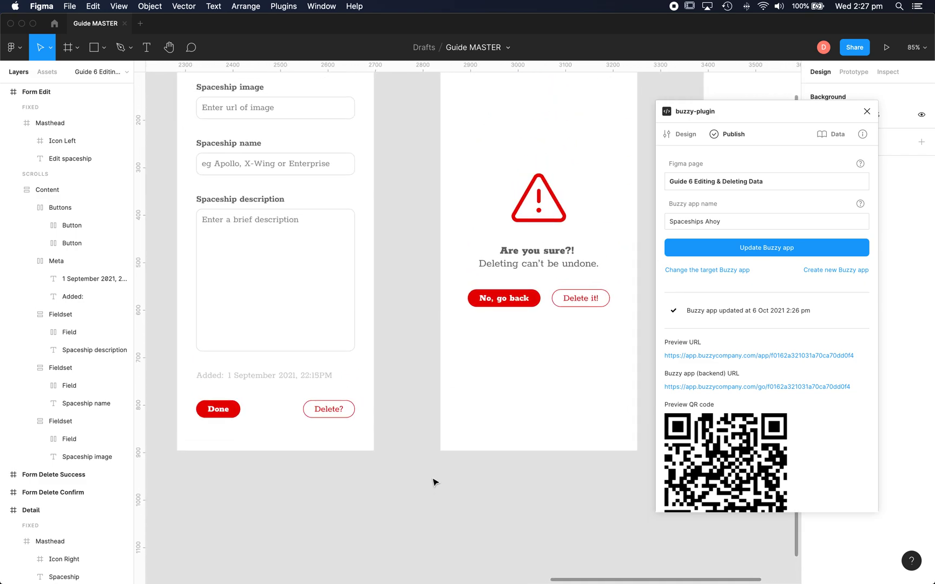
{"action": "scroll", "coordinate": [433, 482], "scroll_direction": "down", "scroll_amount": 1}
{"action": "scroll", "coordinate": [434, 482], "scroll_direction": "down", "scroll_amount": 1}
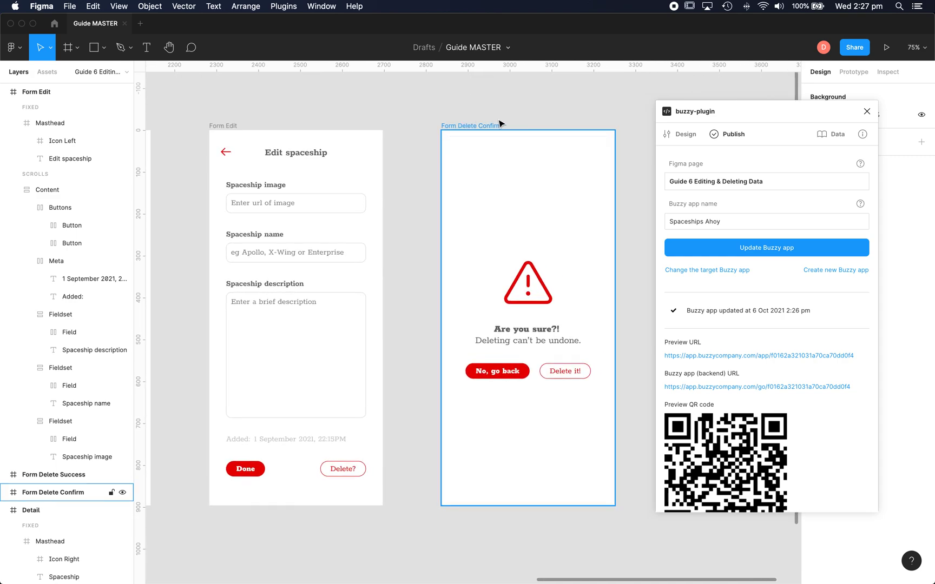
{"action": "scroll", "coordinate": [555, 108], "scroll_direction": "right", "scroll_amount": 1}
{"action": "scroll", "coordinate": [555, 106], "scroll_direction": "right", "scroll_amount": 8}
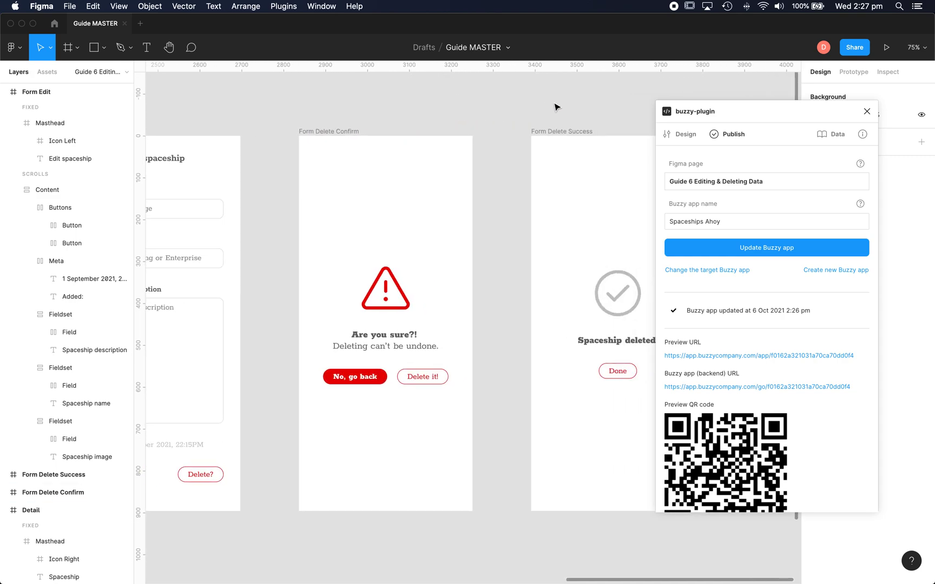
{"action": "scroll", "coordinate": [521, 125], "scroll_direction": "left", "scroll_amount": 12}
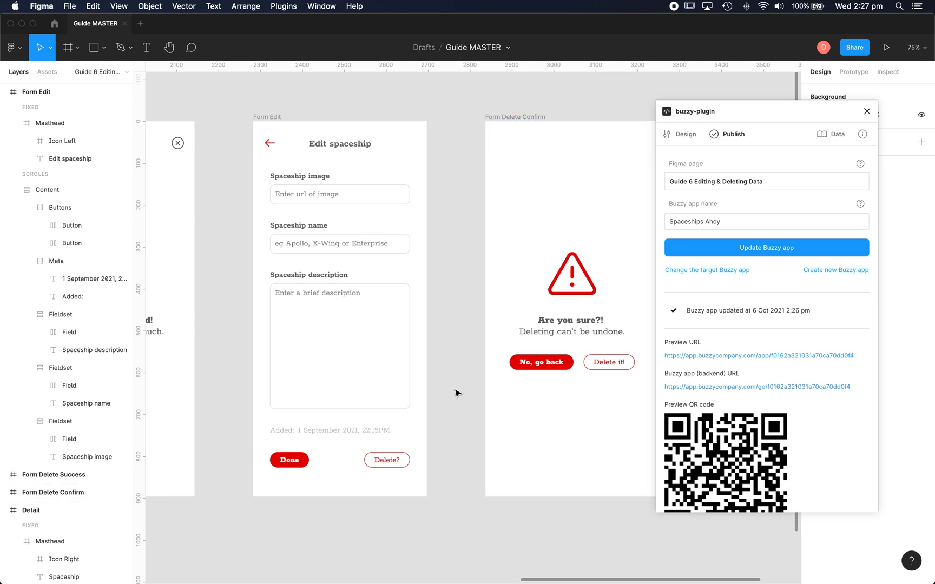
{"action": "scroll", "coordinate": [451, 445], "scroll_direction": "down", "scroll_amount": 3}
{"action": "scroll", "coordinate": [451, 444], "scroll_direction": "left", "scroll_amount": 2}
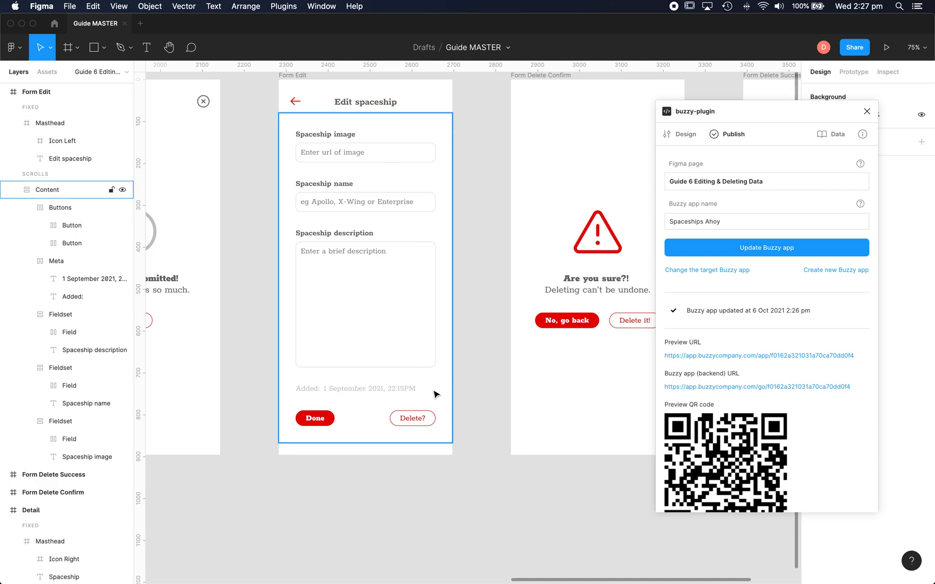
- Give the Delete? button an Action role with Navigate type targeting Form Delete Confirm
{"action": "left_click", "coordinate": [429, 422]}
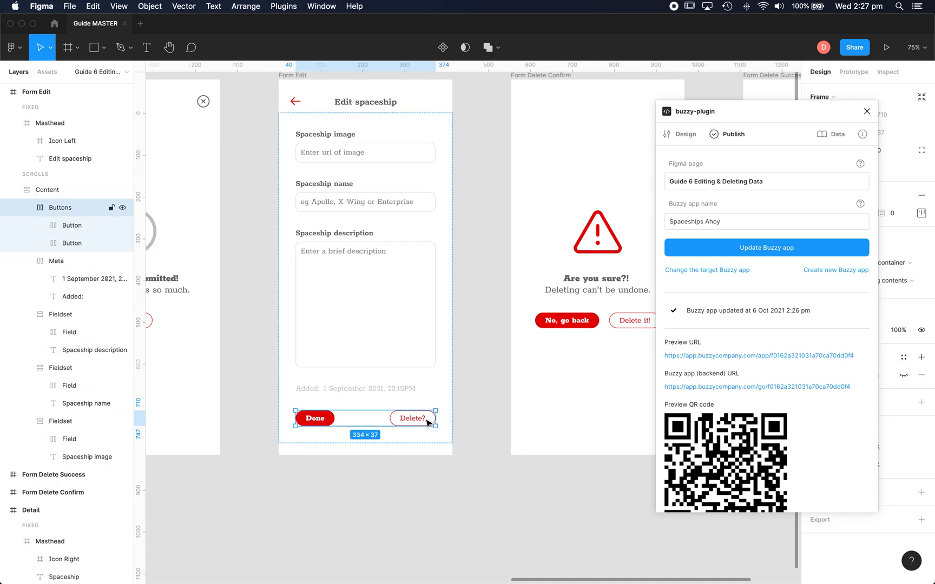
{"action": "double_click", "coordinate": [429, 422]}
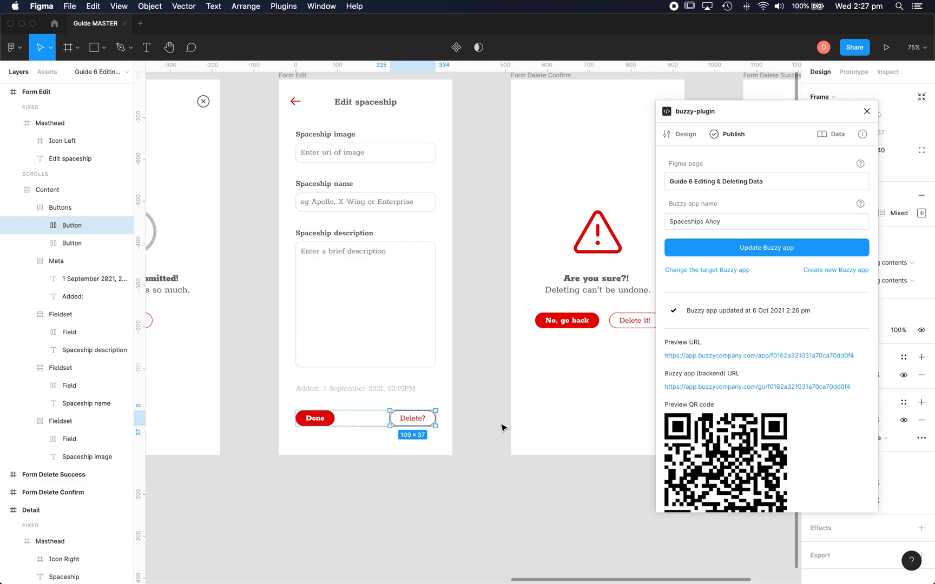
{"action": "left_click", "coordinate": [674, 137]}
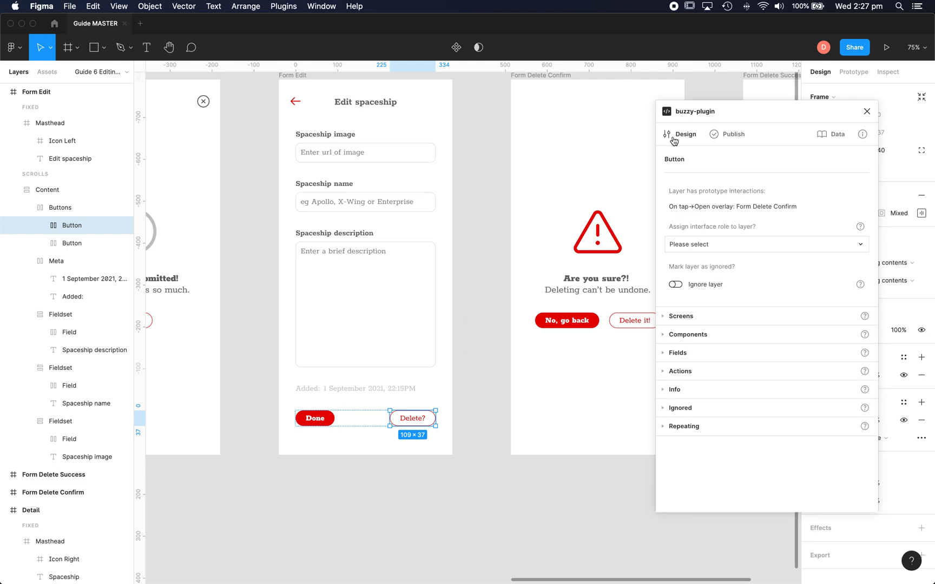
{"action": "left_click", "coordinate": [694, 249]}
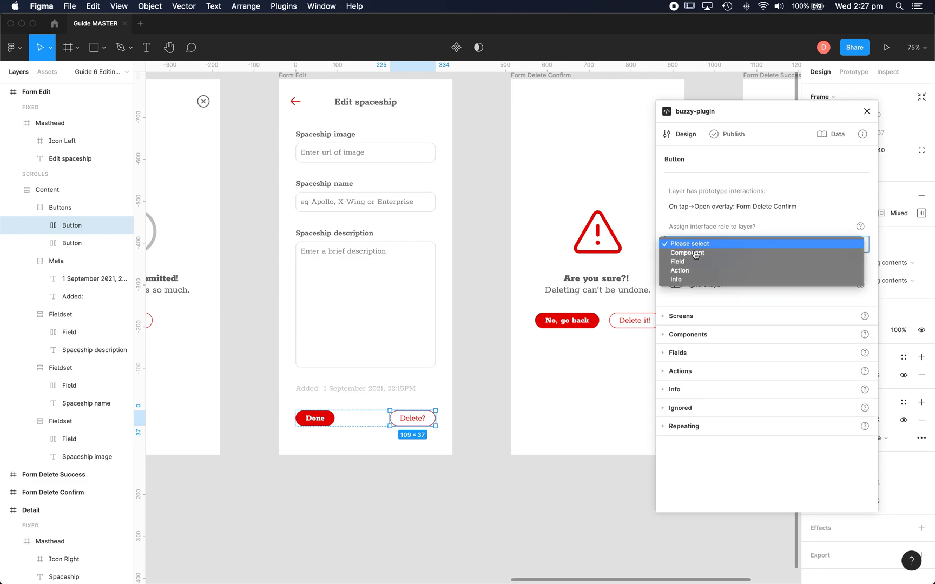
{"action": "left_click", "coordinate": [684, 270]}
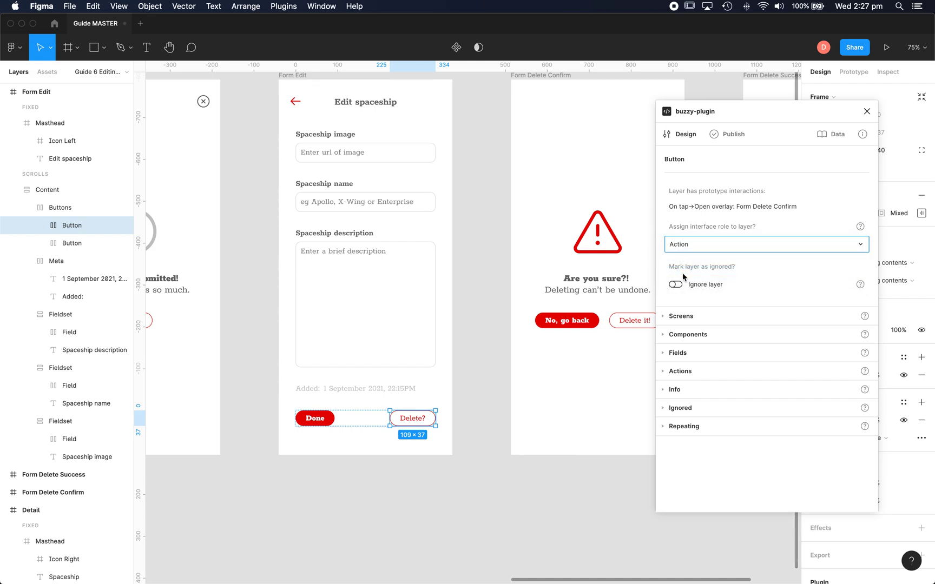
{"action": "left_click", "coordinate": [693, 287]}
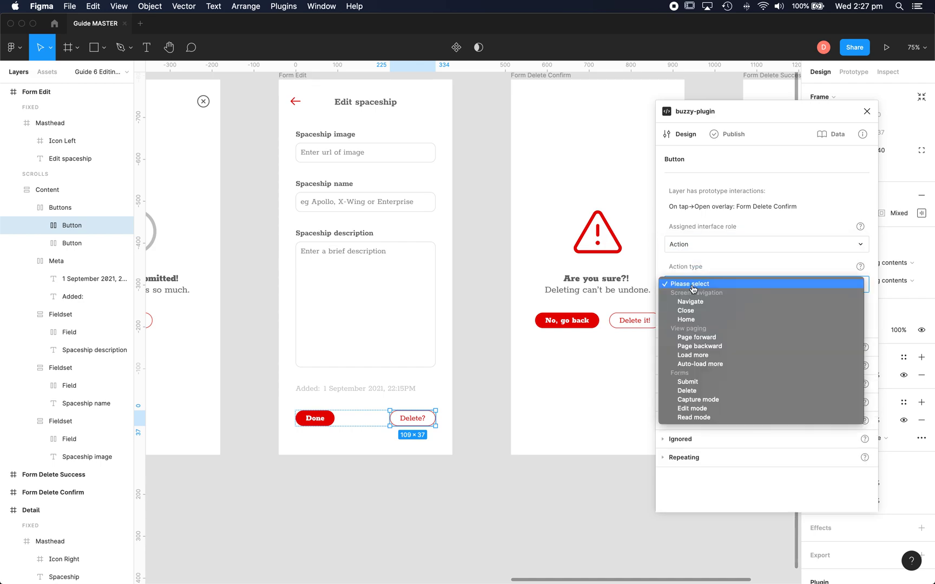
{"action": "left_click", "coordinate": [691, 301]}
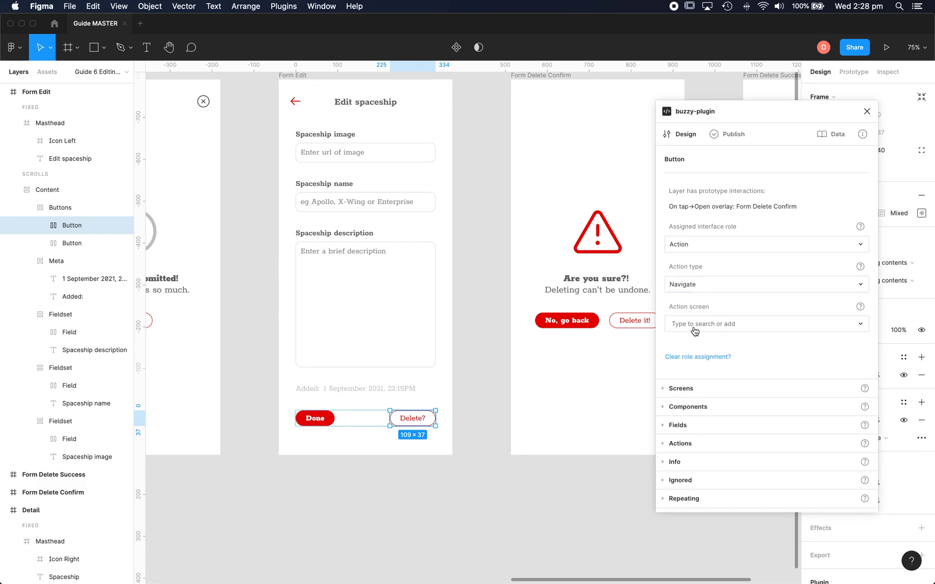
{"action": "left_click", "coordinate": [695, 326]}
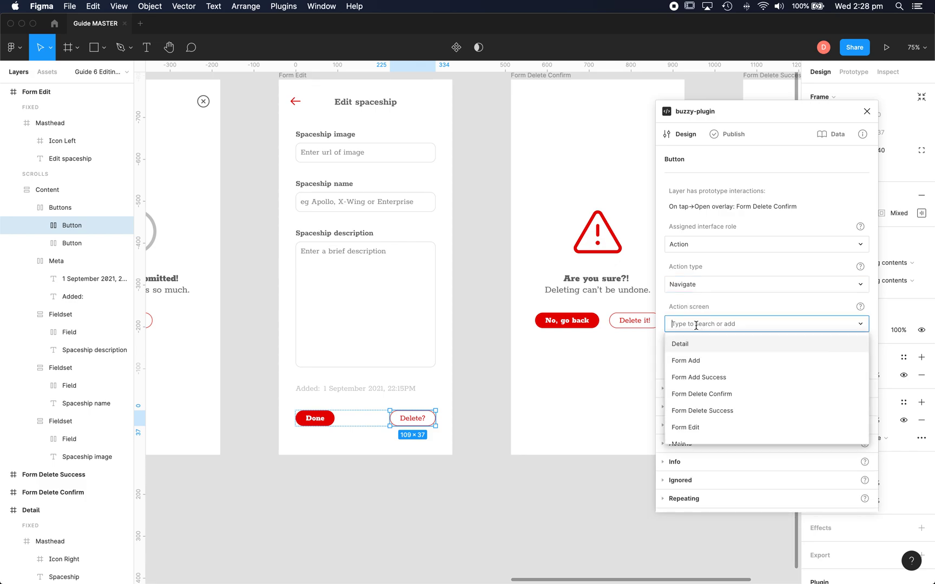
{"action": "left_click", "coordinate": [723, 394]}
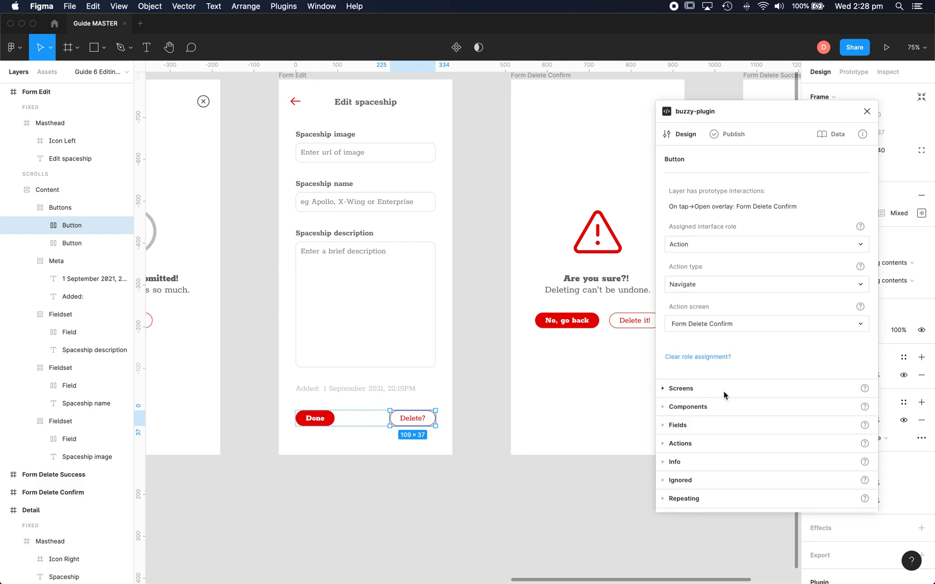
{"action": "left_click", "coordinate": [486, 308]}
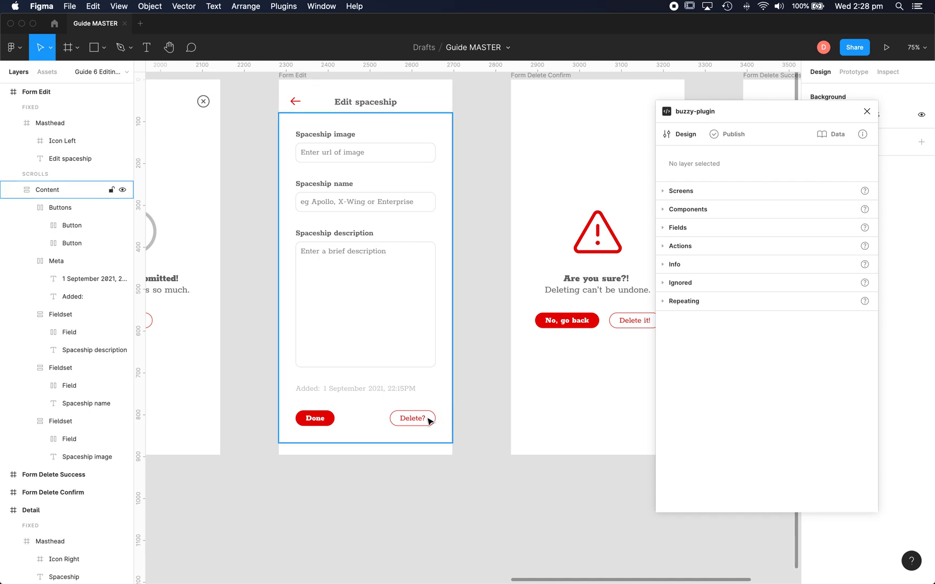
{"action": "scroll", "coordinate": [501, 177], "scroll_direction": "right", "scroll_amount": 3}
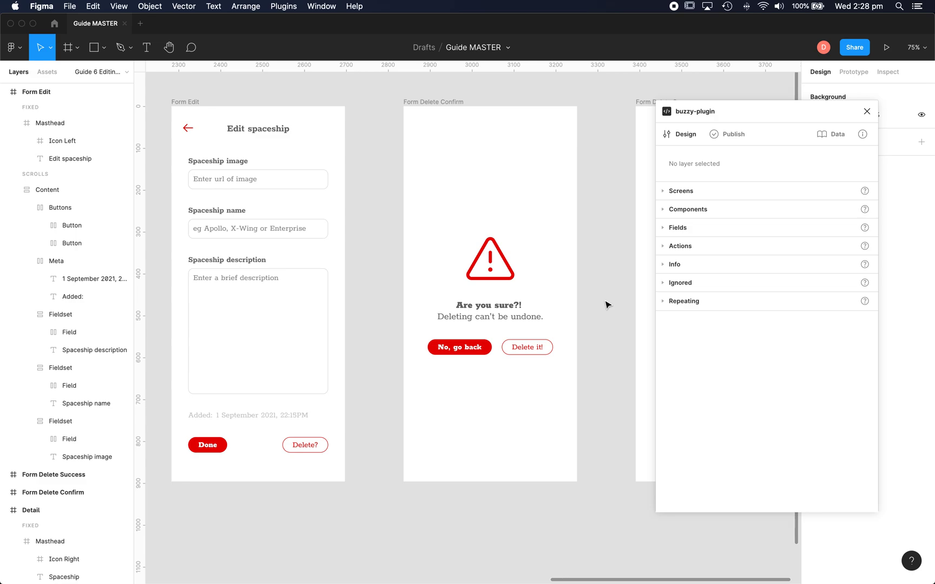
- Give the No, go back button an Action role with Navigate type targeting Form Edit
{"action": "left_click", "coordinate": [459, 345]}
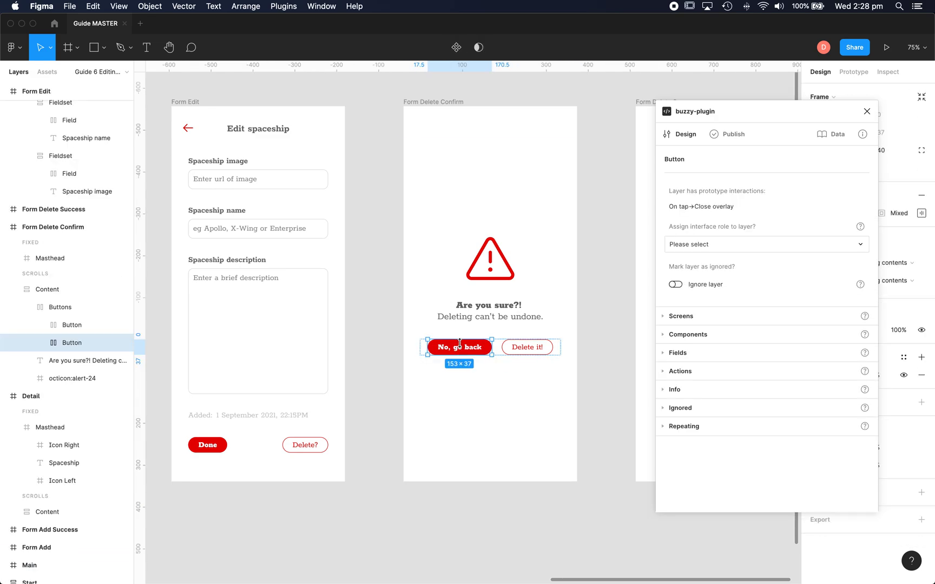
{"action": "left_click", "coordinate": [722, 247]}
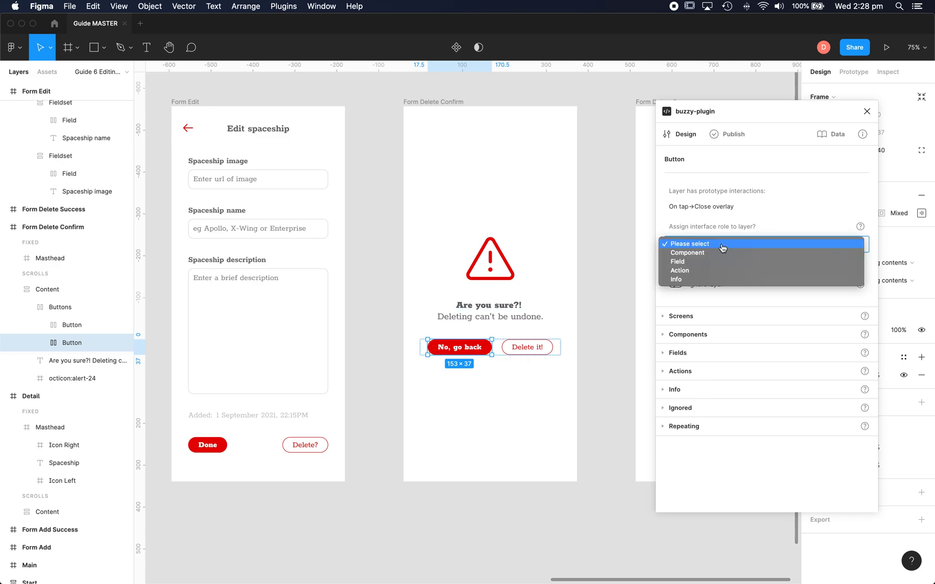
{"action": "left_click", "coordinate": [682, 270]}
{"action": "left_click", "coordinate": [706, 292]}
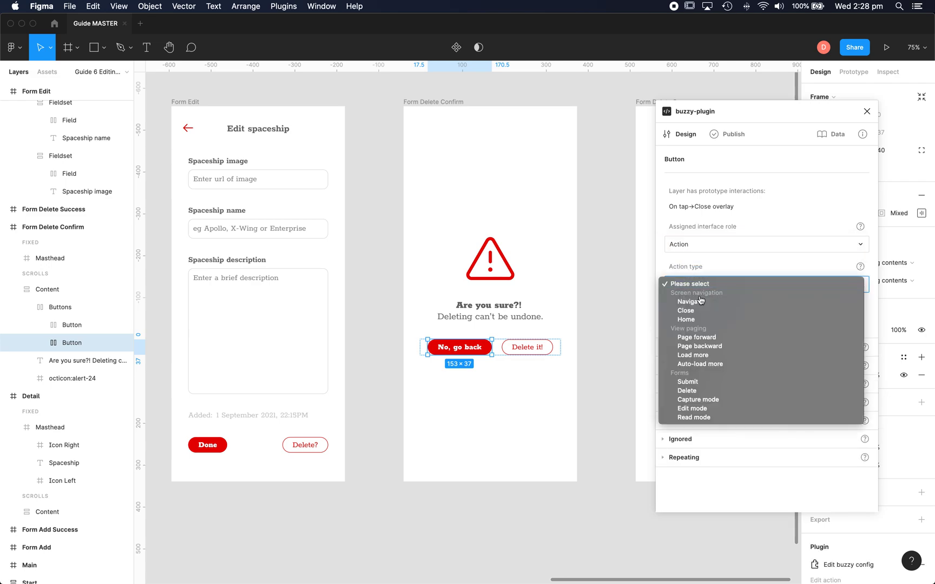
{"action": "left_click", "coordinate": [699, 301]}
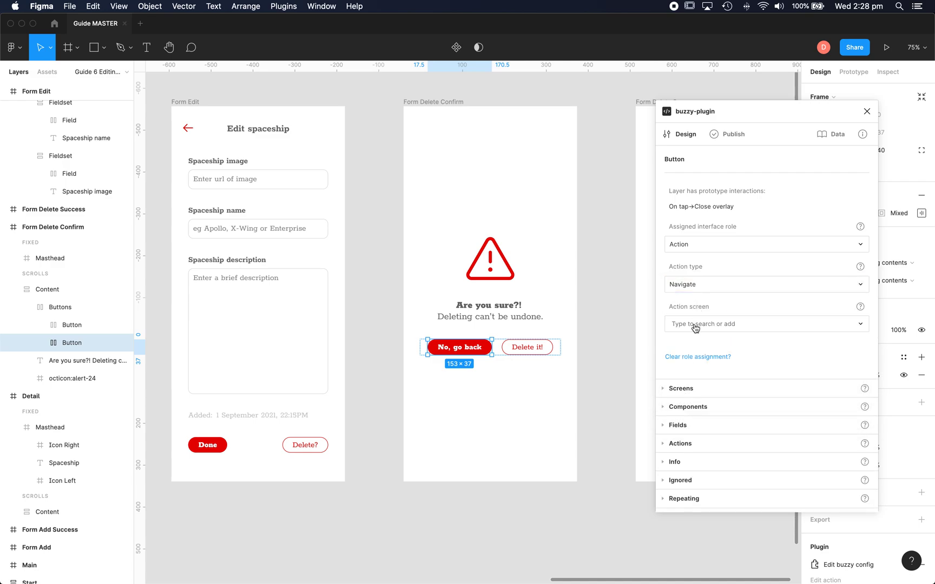
{"action": "left_click", "coordinate": [694, 324]}
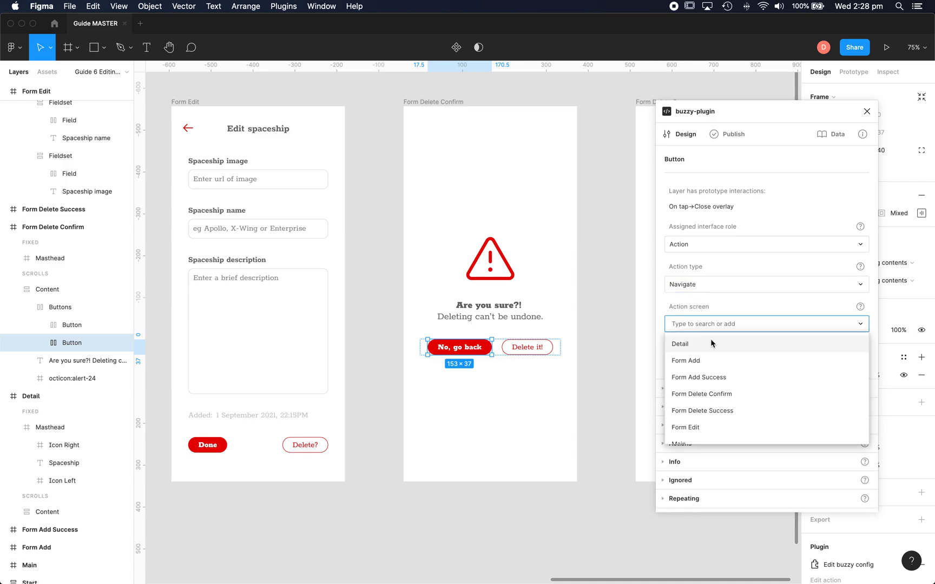
{"action": "left_click", "coordinate": [709, 430]}
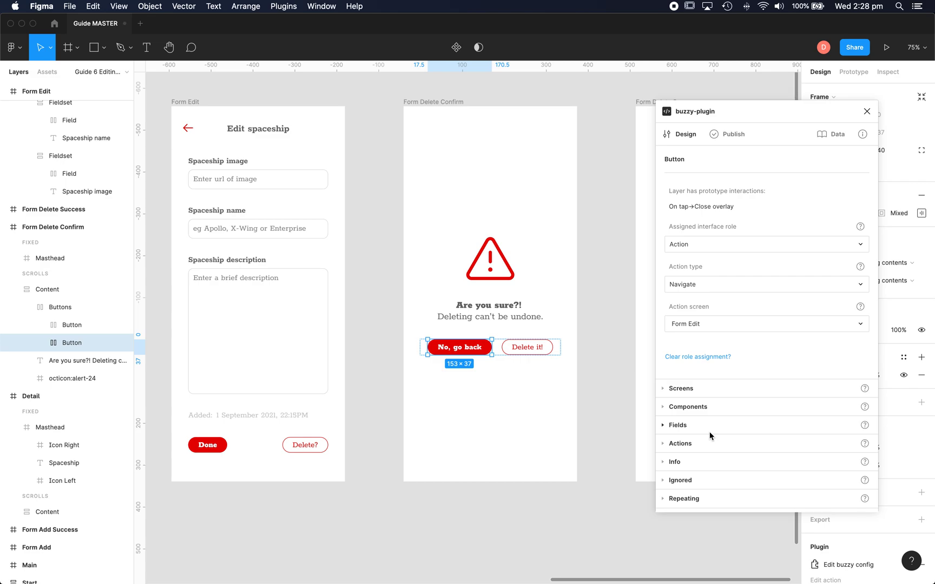
{"action": "left_click", "coordinate": [595, 335]}
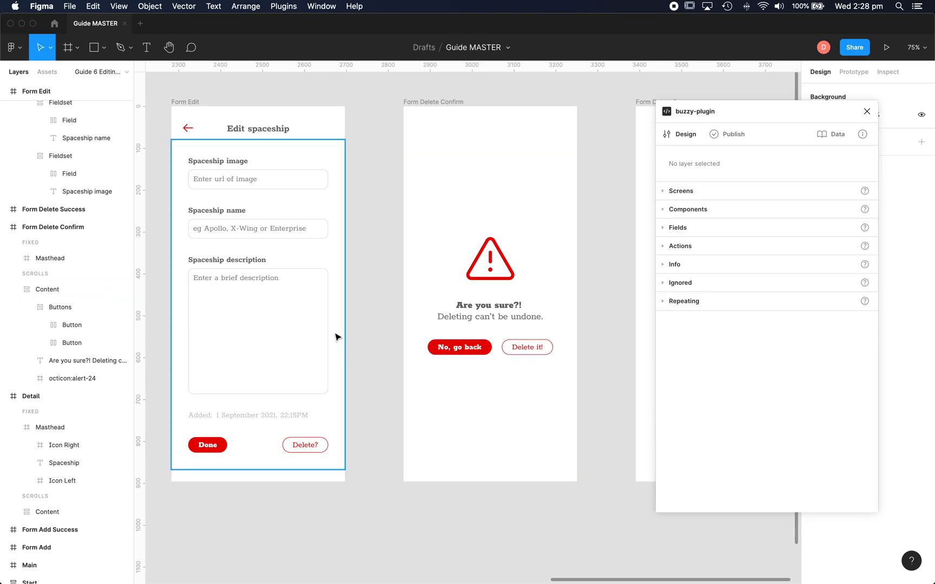
- Give the Delete it! button an Action role of type Delete, targeting Form Delete Success
{"action": "double_click", "coordinate": [529, 346]}
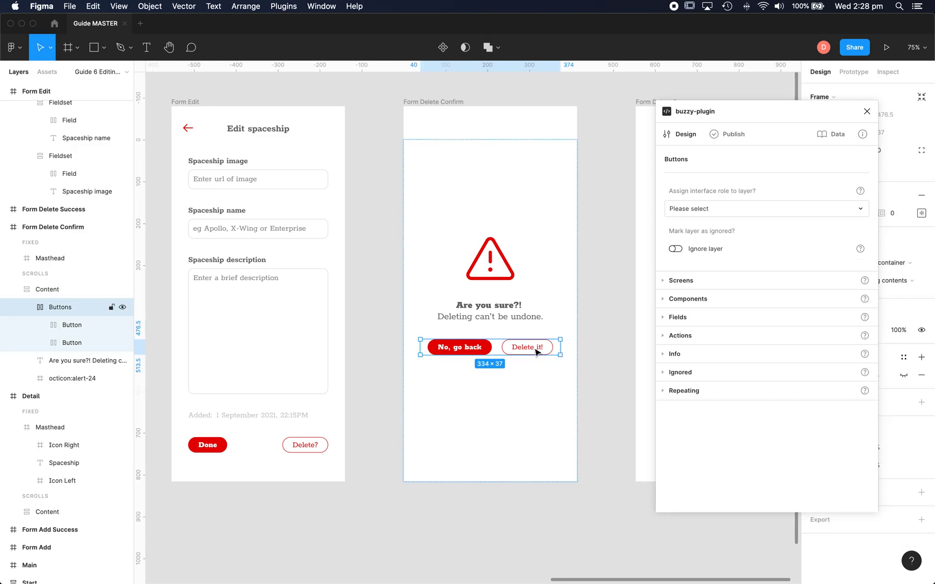
{"action": "left_click", "coordinate": [536, 351]}
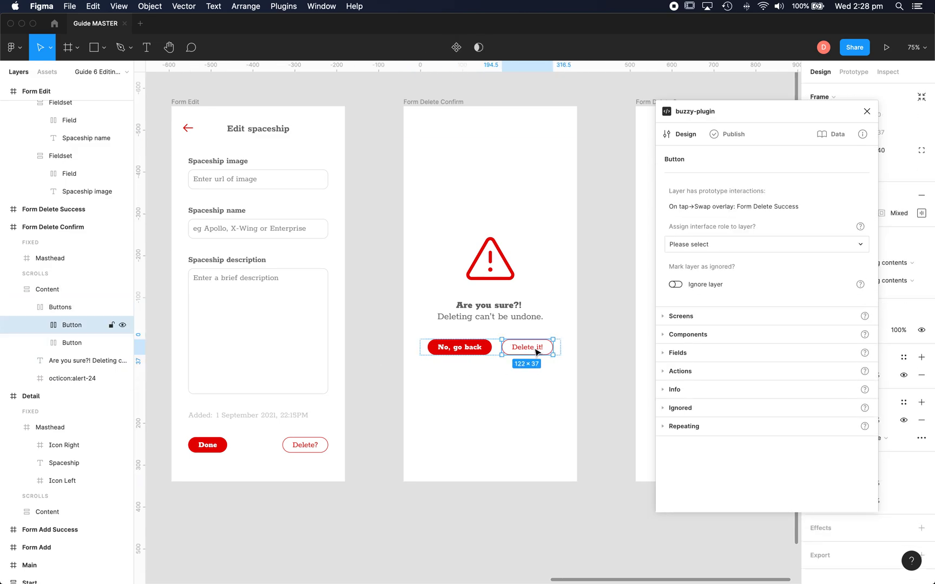
{"action": "left_click", "coordinate": [707, 250]}
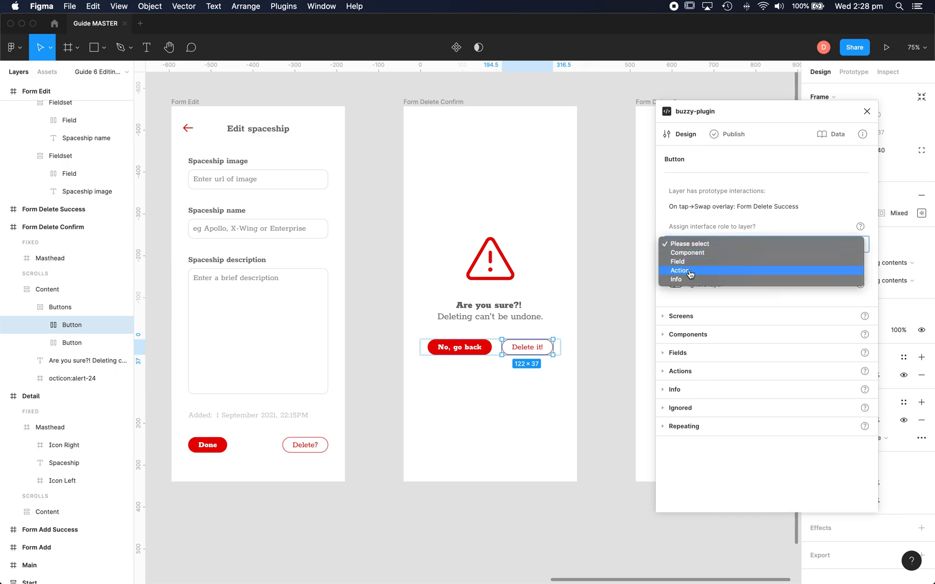
{"action": "left_click", "coordinate": [689, 270]}
{"action": "left_click", "coordinate": [693, 288]}
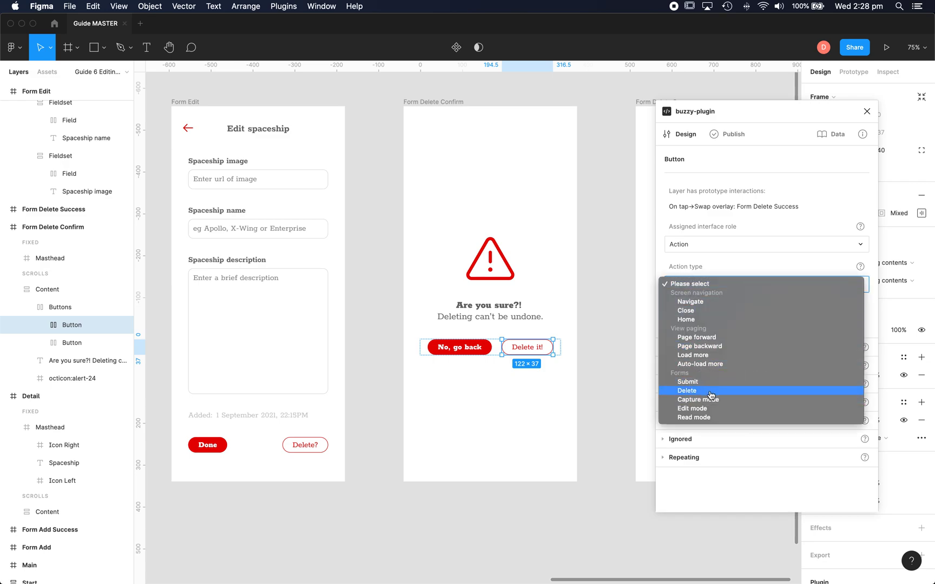
{"action": "left_click", "coordinate": [684, 392]}
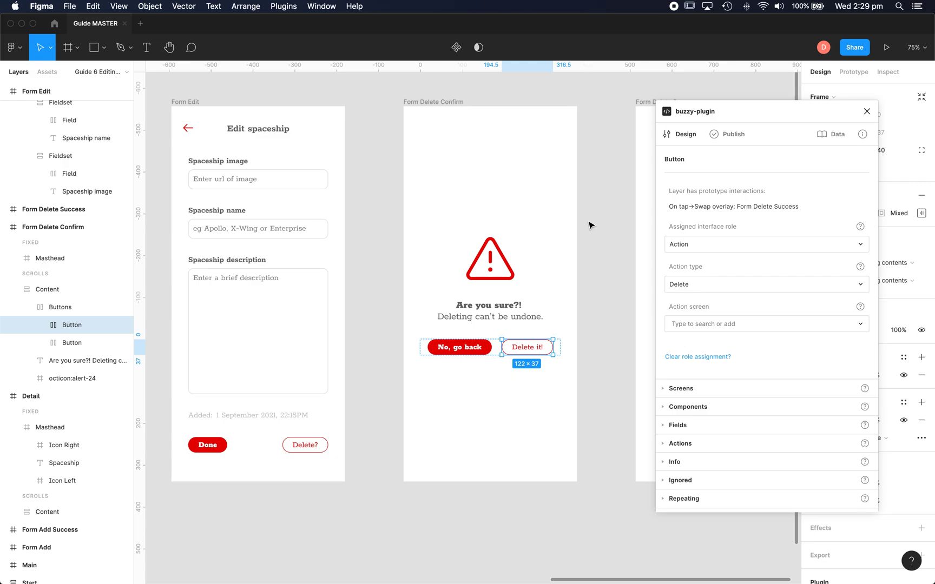
{"action": "scroll", "coordinate": [589, 225], "scroll_direction": "right", "scroll_amount": 5}
{"action": "scroll", "coordinate": [589, 225], "scroll_direction": "right", "scroll_amount": 3}
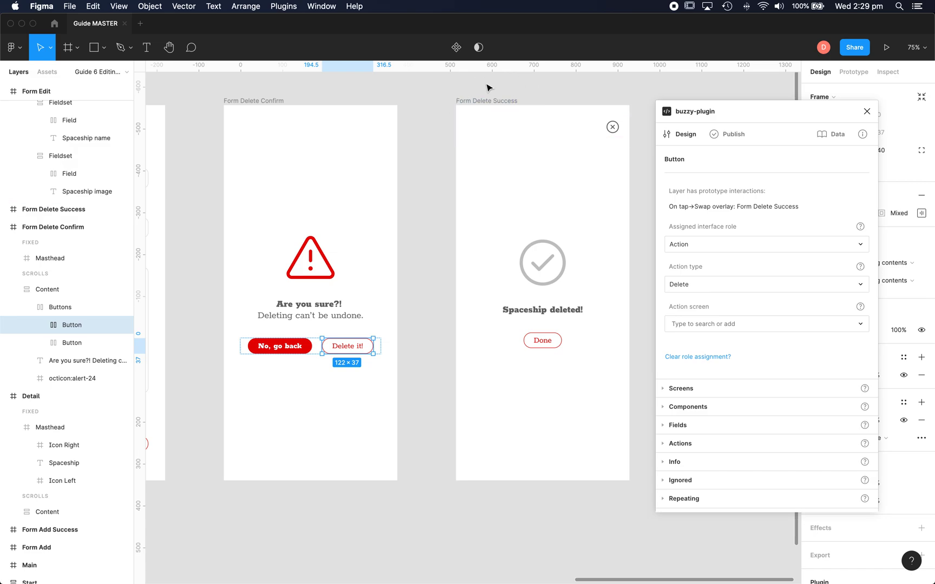
{"action": "left_click", "coordinate": [724, 322]}
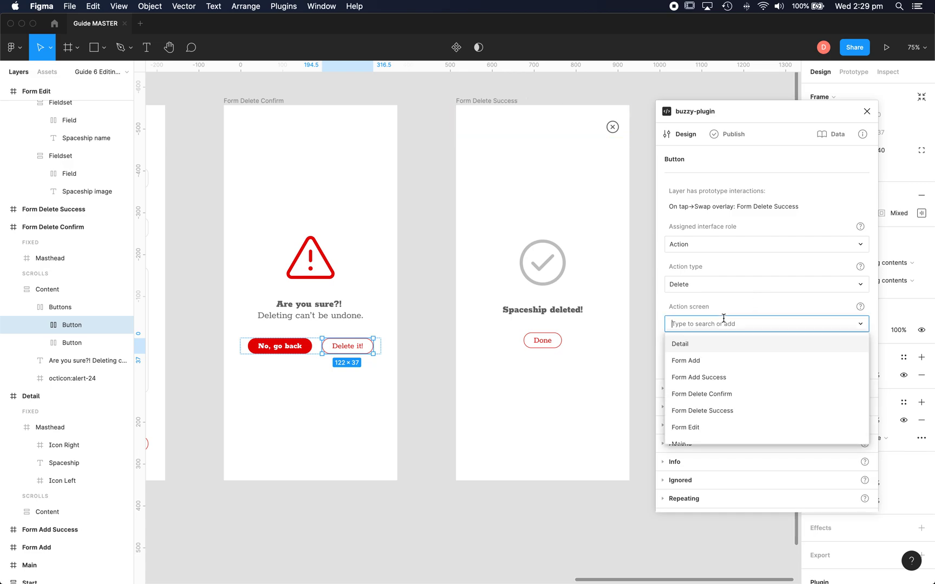
{"action": "left_click", "coordinate": [715, 411]}
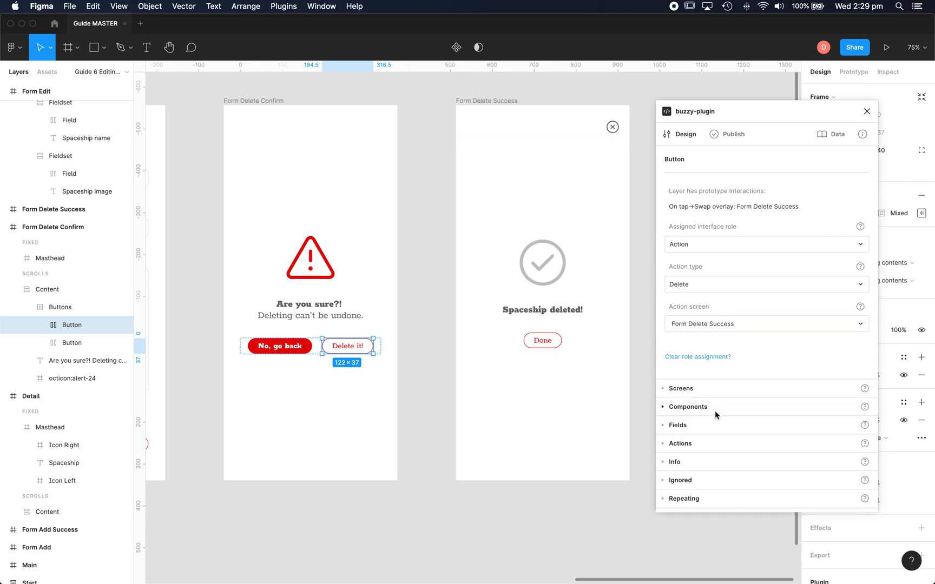
{"action": "left_click", "coordinate": [426, 184]}
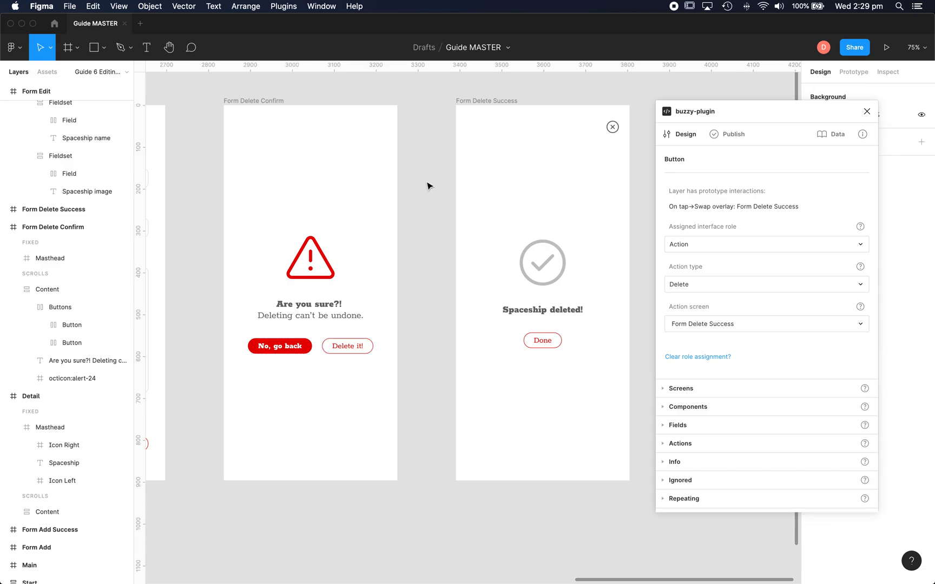
- Select the Form Delete Success frame
{"action": "left_click", "coordinate": [509, 104]}
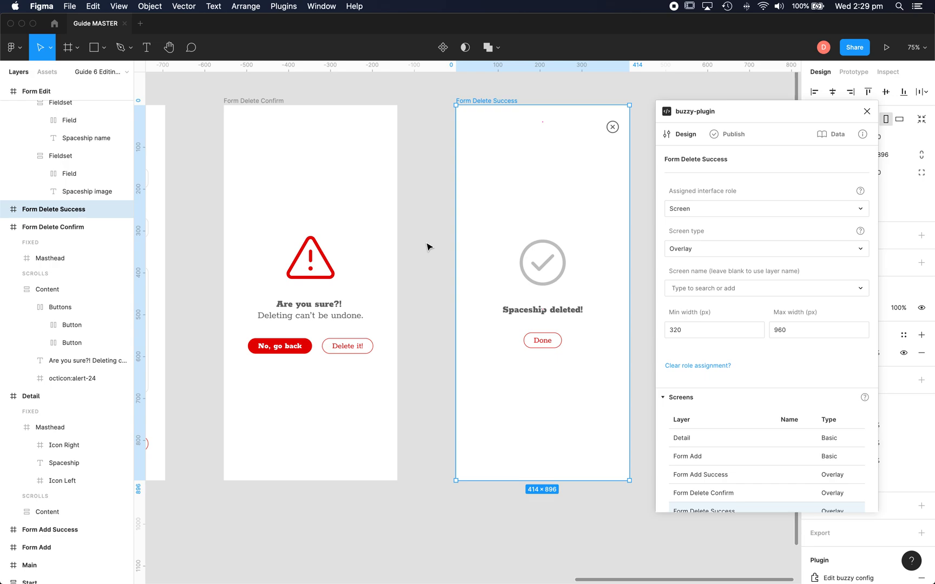
{"action": "scroll", "coordinate": [429, 246], "scroll_direction": "down", "scroll_amount": 5}
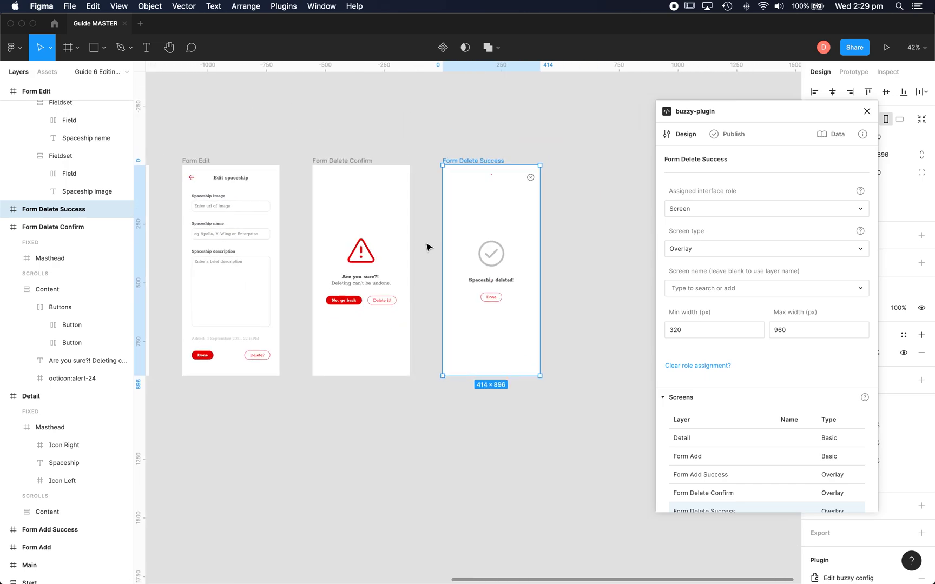
{"action": "scroll", "coordinate": [429, 247], "scroll_direction": "left", "scroll_amount": 3}
{"action": "scroll", "coordinate": [566, 136], "scroll_direction": "left", "scroll_amount": 2}
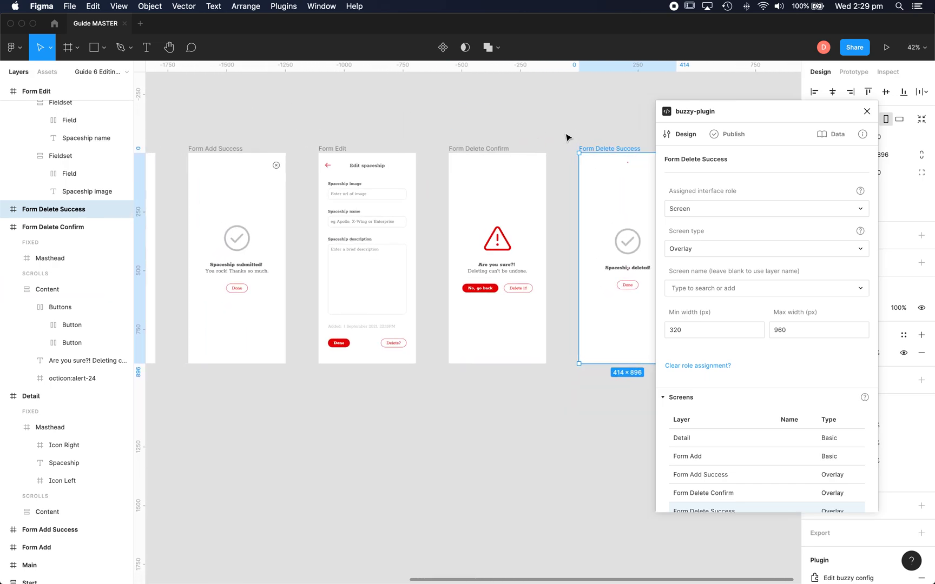
{"action": "scroll", "coordinate": [565, 136], "scroll_direction": "left", "scroll_amount": 2}
{"action": "scroll", "coordinate": [566, 137], "scroll_direction": "left", "scroll_amount": 2}
{"action": "scroll", "coordinate": [567, 137], "scroll_direction": "left", "scroll_amount": 1}
{"action": "scroll", "coordinate": [567, 138], "scroll_direction": "down", "scroll_amount": 2}
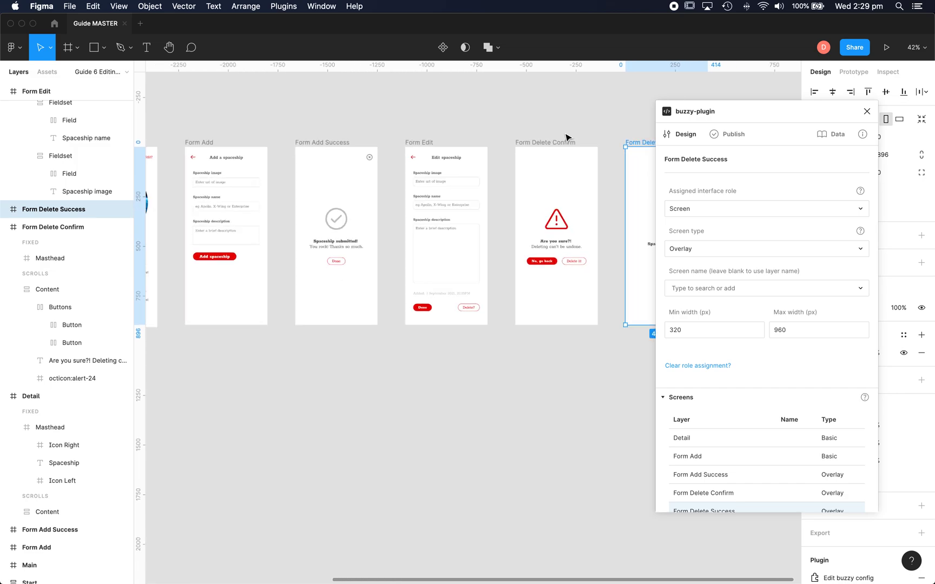
{"action": "scroll", "coordinate": [567, 138], "scroll_direction": "down", "scroll_amount": 2}
{"action": "scroll", "coordinate": [566, 138], "scroll_direction": "down", "scroll_amount": 1}
{"action": "scroll", "coordinate": [567, 137], "scroll_direction": "down", "scroll_amount": 2}
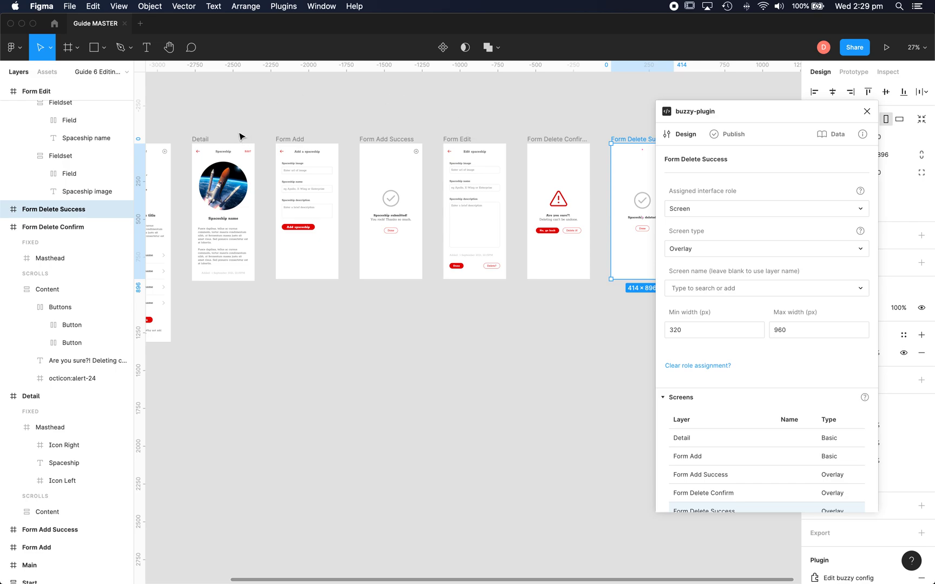
{"action": "scroll", "coordinate": [241, 136], "scroll_direction": "left", "scroll_amount": 3}
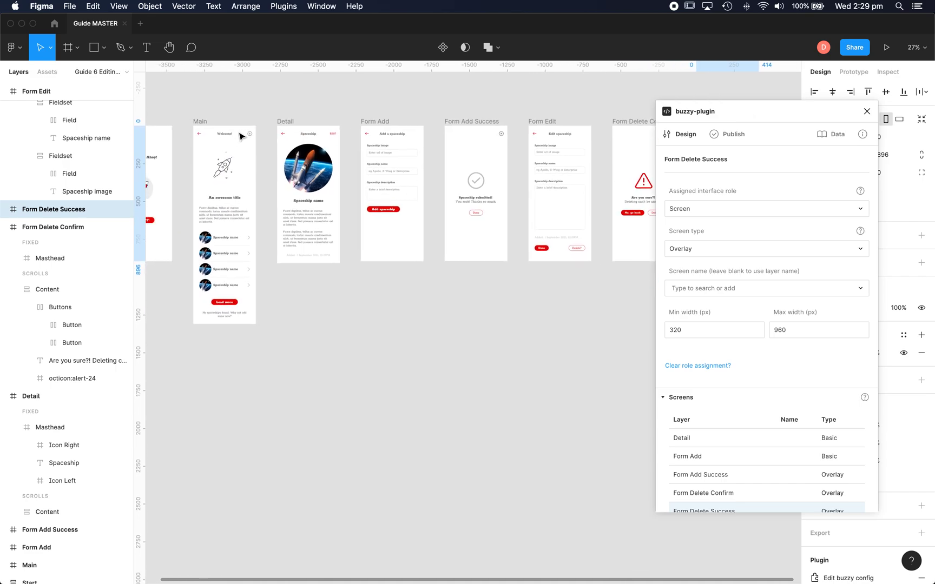
{"action": "scroll", "coordinate": [241, 136], "scroll_direction": "right", "scroll_amount": 5}
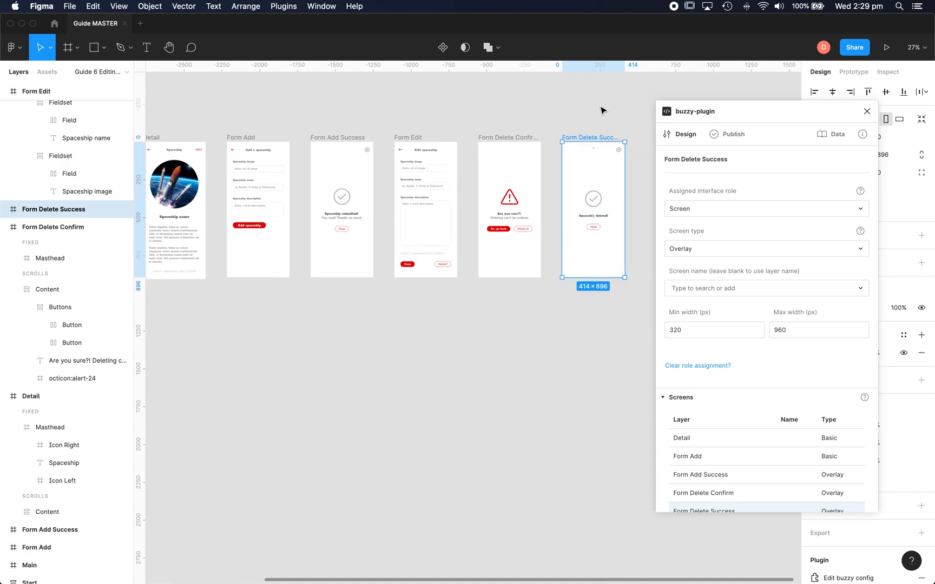
{"action": "scroll", "coordinate": [519, 111], "scroll_direction": "left", "scroll_amount": 5}
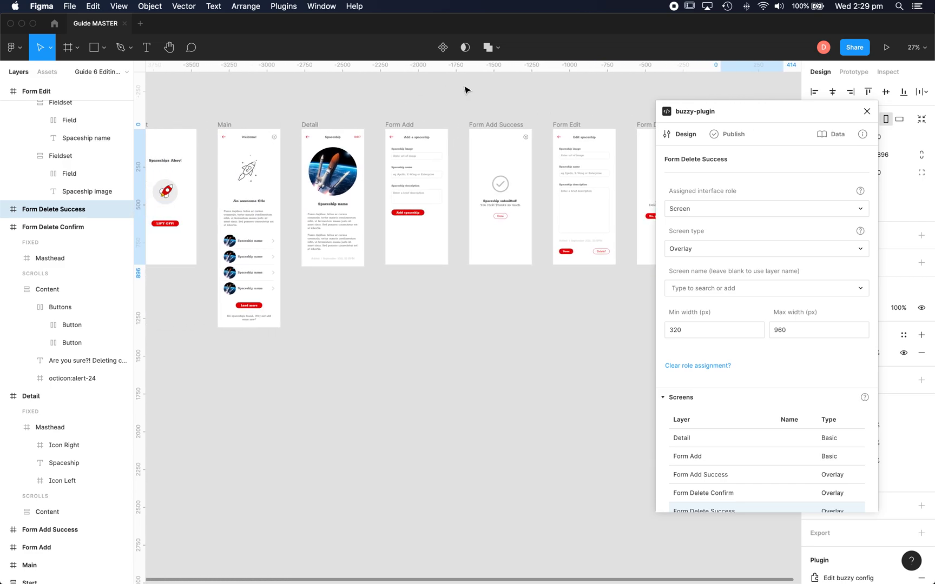
{"action": "scroll", "coordinate": [465, 90], "scroll_direction": "right", "scroll_amount": 9}
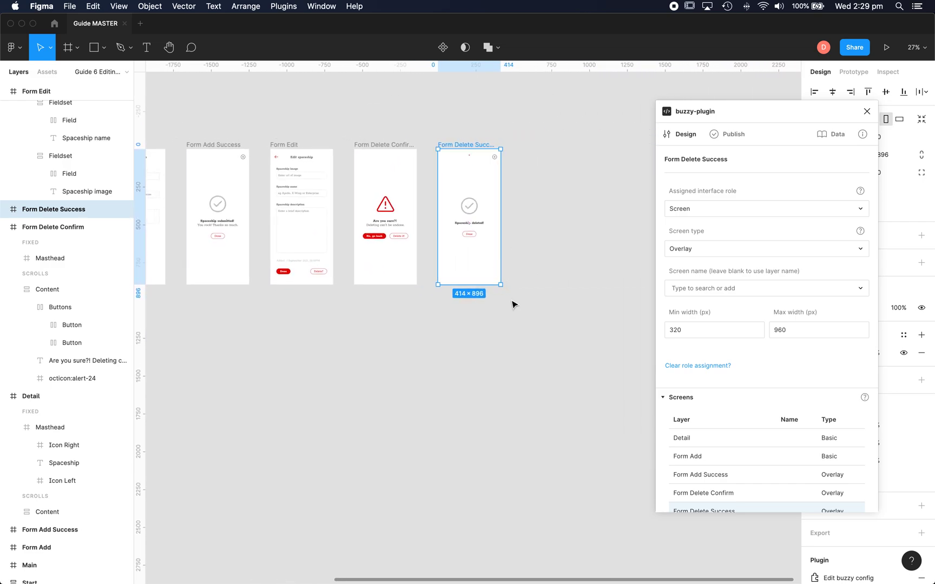
{"action": "scroll", "coordinate": [513, 305], "scroll_direction": "up", "scroll_amount": 5}
{"action": "scroll", "coordinate": [513, 304], "scroll_direction": "up", "scroll_amount": 3}
{"action": "scroll", "coordinate": [514, 305], "scroll_direction": "left", "scroll_amount": 1}
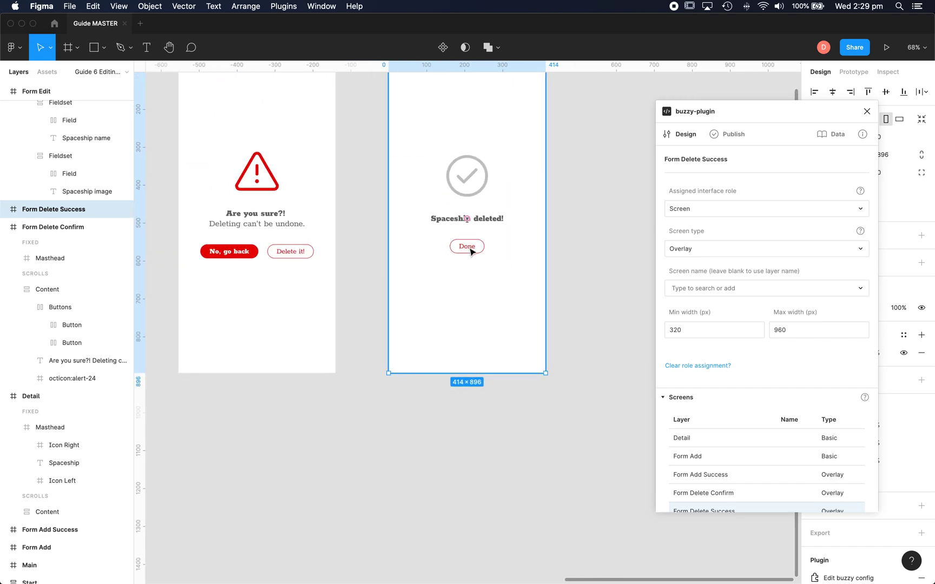
- Give the success screen's Done button an Action role with Navigate type targeting Main
{"action": "double_click", "coordinate": [471, 252]}
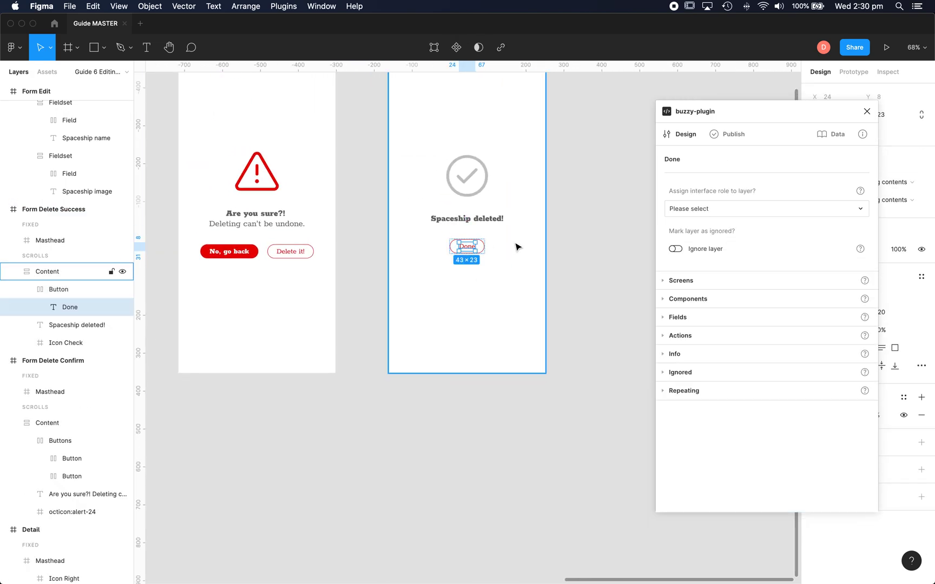
{"action": "left_click", "coordinate": [504, 249]}
{"action": "left_click", "coordinate": [482, 250]}
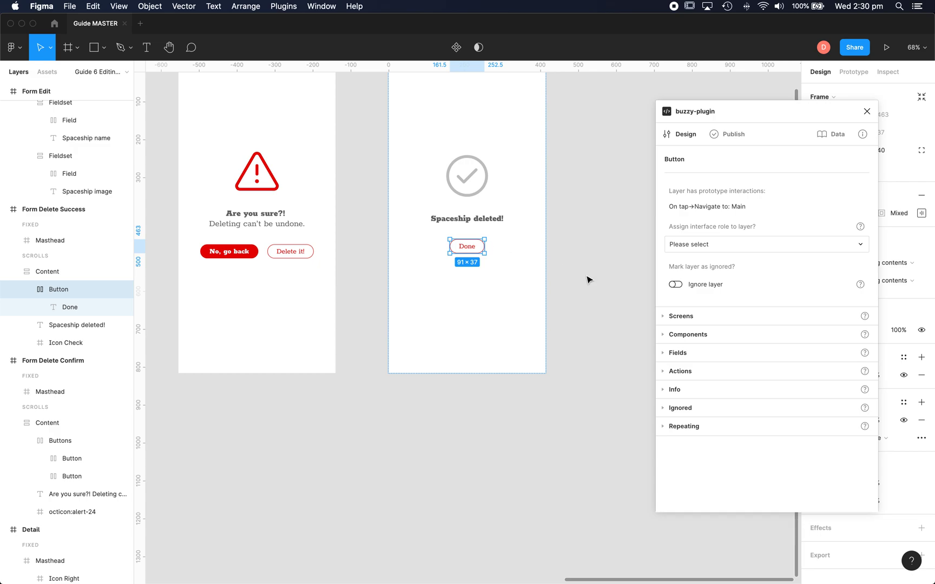
{"action": "left_click", "coordinate": [725, 249]}
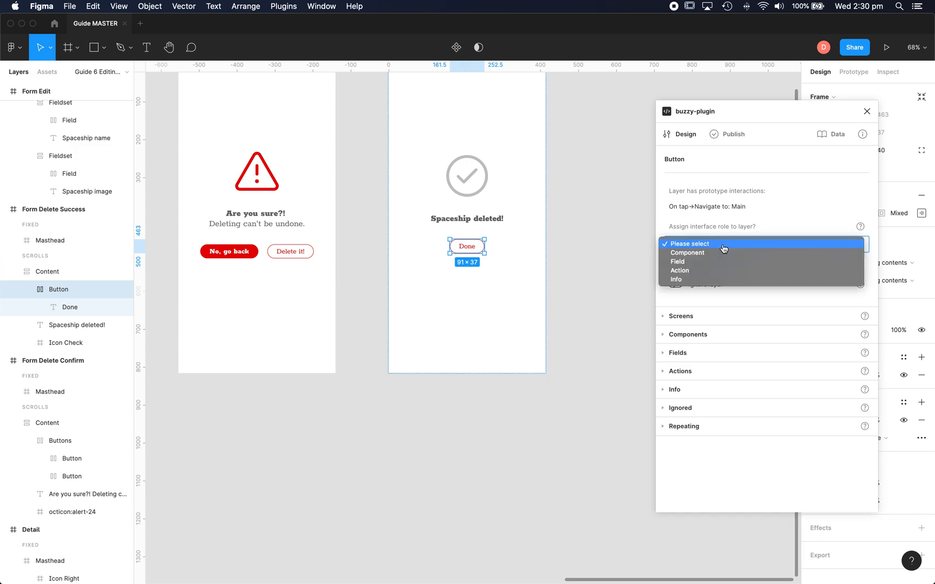
{"action": "left_click", "coordinate": [684, 273]}
{"action": "left_click", "coordinate": [707, 292]}
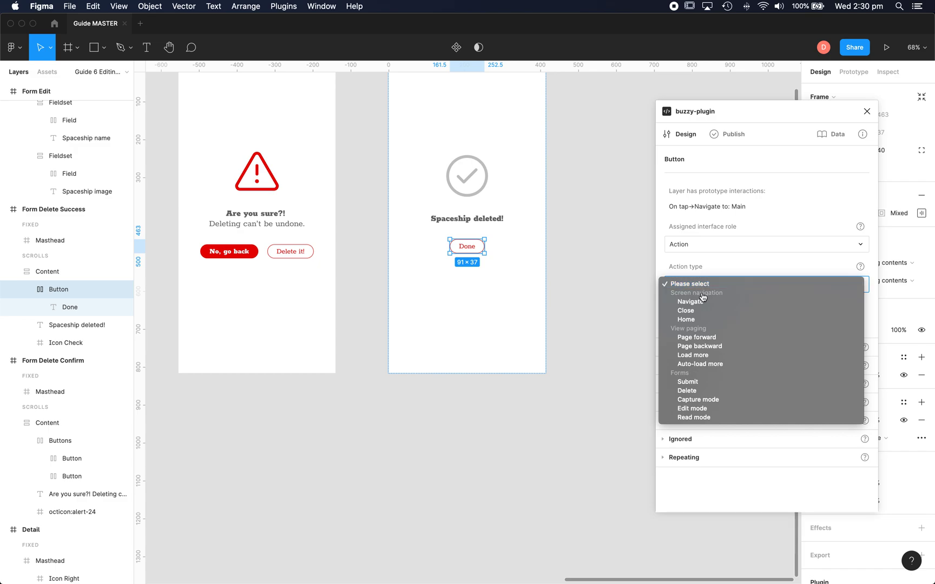
{"action": "left_click", "coordinate": [691, 301]}
{"action": "left_click", "coordinate": [687, 323]}
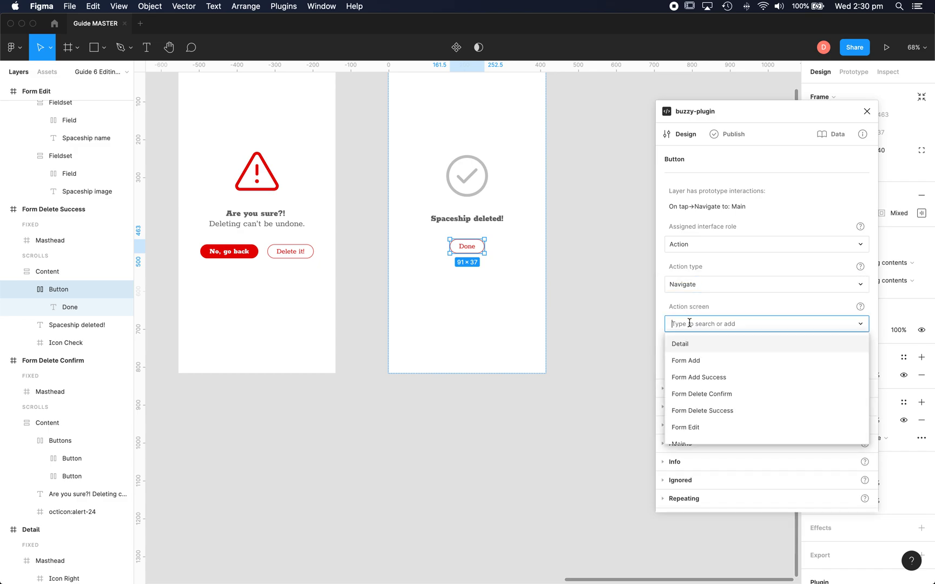
{"action": "scroll", "coordinate": [684, 424], "scroll_direction": "down", "scroll_amount": 2}
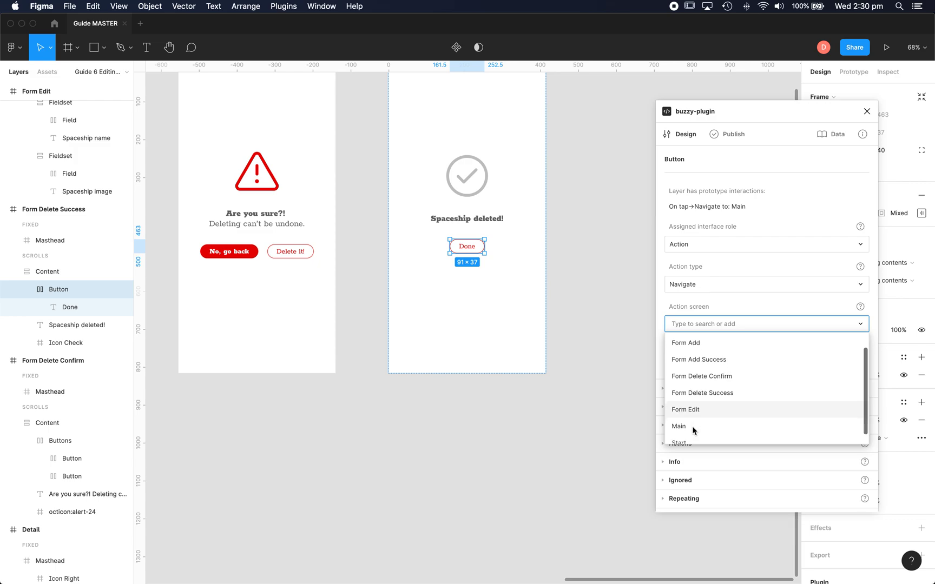
{"action": "left_click", "coordinate": [679, 424]}
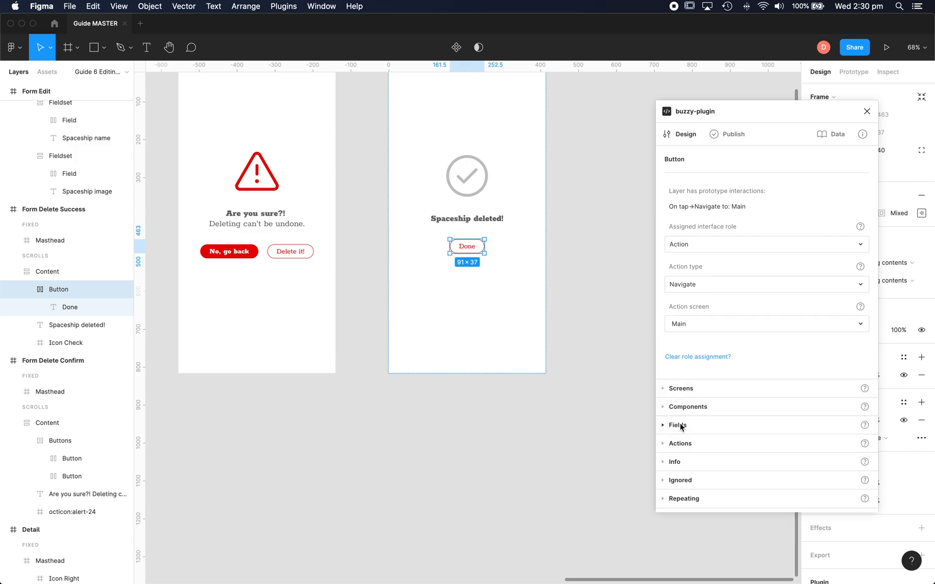
- Give the Icon Right close icon an Action role with Navigate type targeting Main
{"action": "left_click", "coordinate": [582, 217]}
{"action": "scroll", "coordinate": [582, 217], "scroll_direction": "up", "scroll_amount": 2}
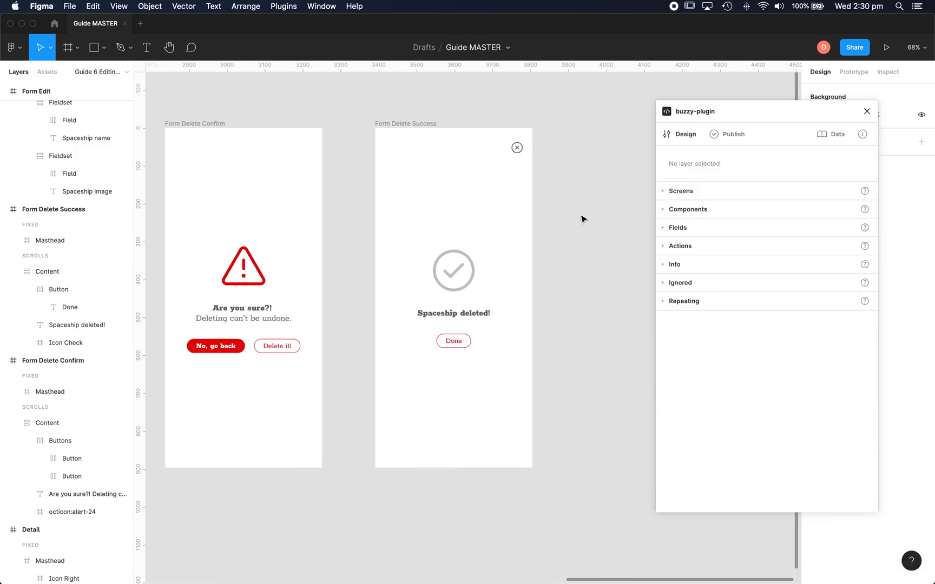
{"action": "double_click", "coordinate": [516, 148]}
{"action": "left_click", "coordinate": [708, 249]}
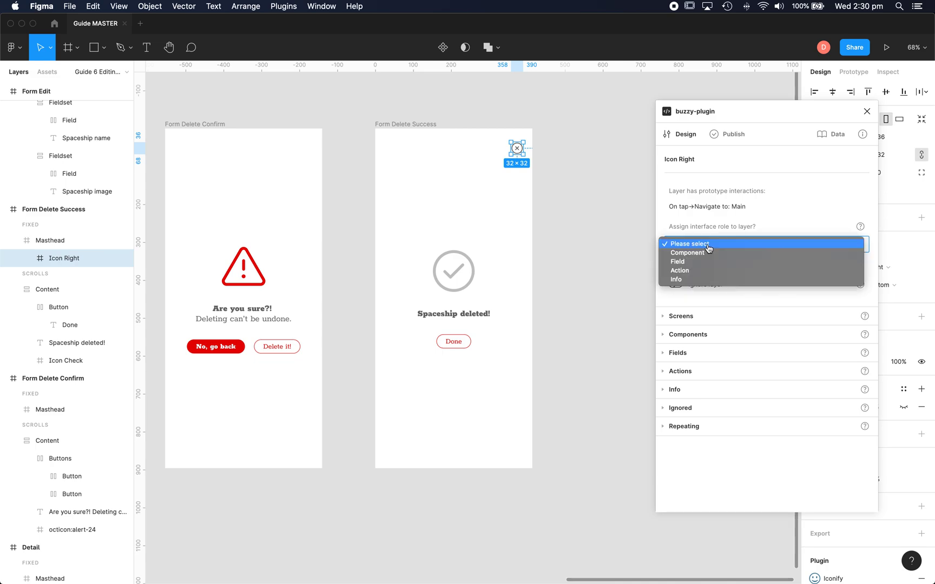
{"action": "left_click", "coordinate": [682, 267]}
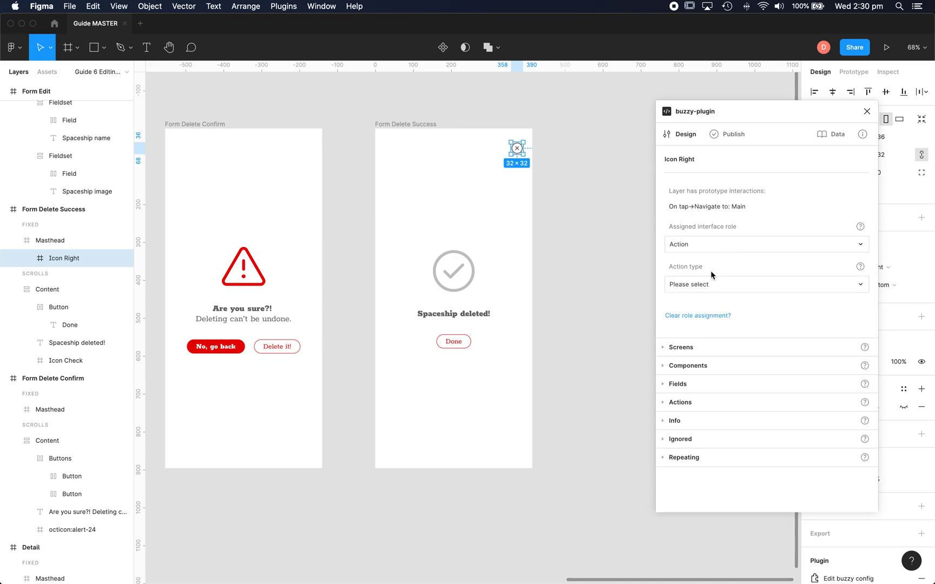
{"action": "left_click", "coordinate": [692, 286]}
{"action": "left_click", "coordinate": [686, 302]}
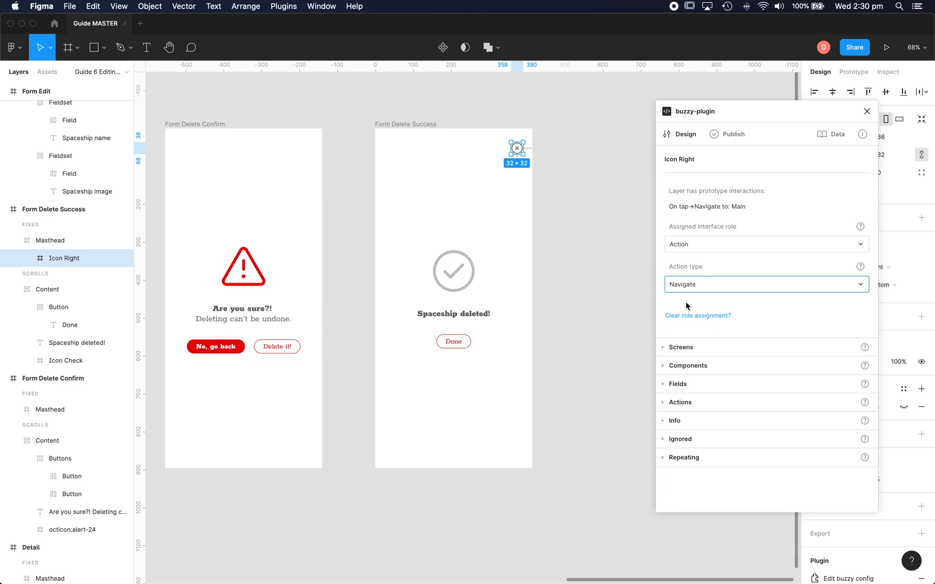
{"action": "left_click", "coordinate": [714, 326]}
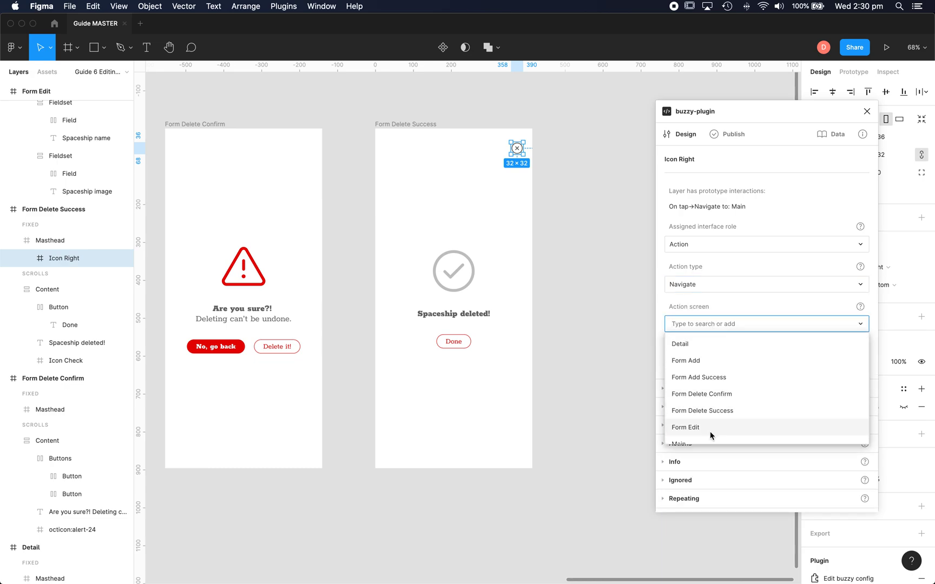
{"action": "scroll", "coordinate": [710, 432], "scroll_direction": "down", "scroll_amount": 3}
{"action": "left_click", "coordinate": [679, 416]}
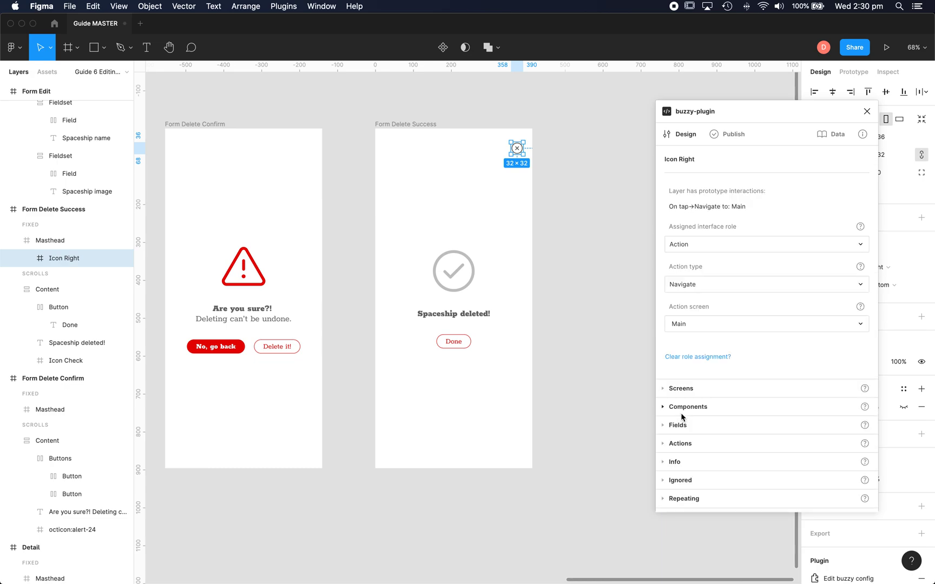
{"action": "left_click", "coordinate": [608, 281]}
{"action": "scroll", "coordinate": [609, 281], "scroll_direction": "left", "scroll_amount": 2}
{"action": "scroll", "coordinate": [609, 280], "scroll_direction": "down", "scroll_amount": 3}
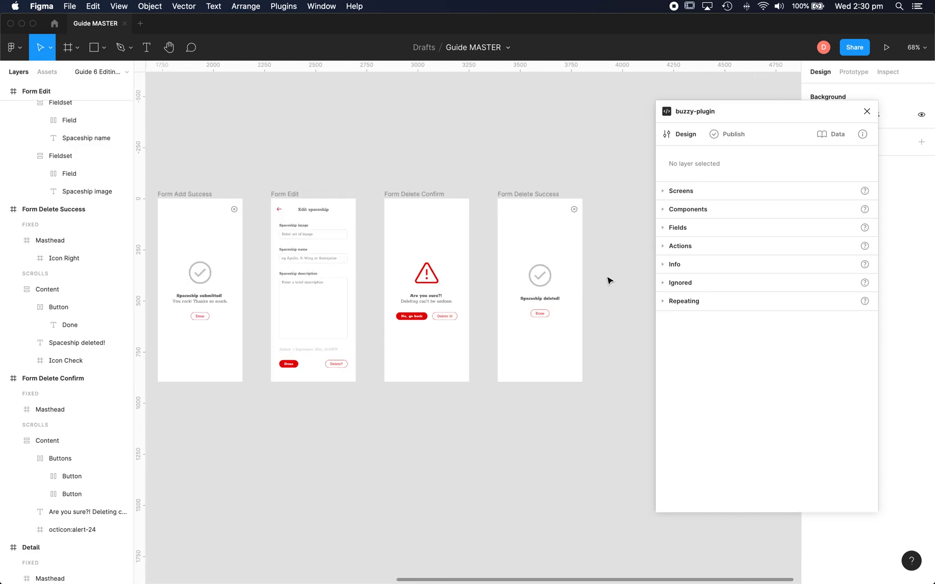
{"action": "scroll", "coordinate": [422, 166], "scroll_direction": "left", "scroll_amount": 2}
- Republish the Spaceships Ahoy Buzzy app from the plugin, then switch to Chrome
{"action": "right_click", "coordinate": [422, 162]}
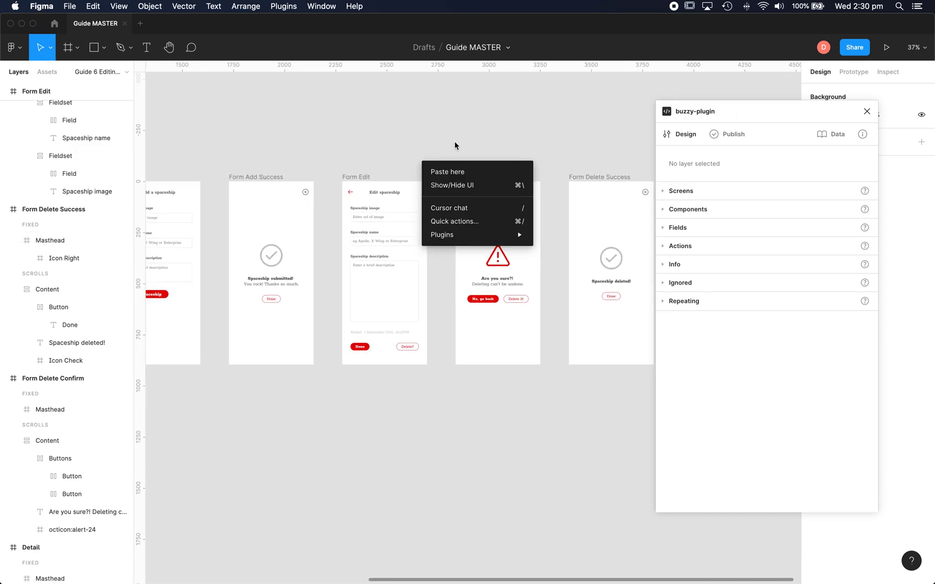
{"action": "left_click", "coordinate": [734, 133]}
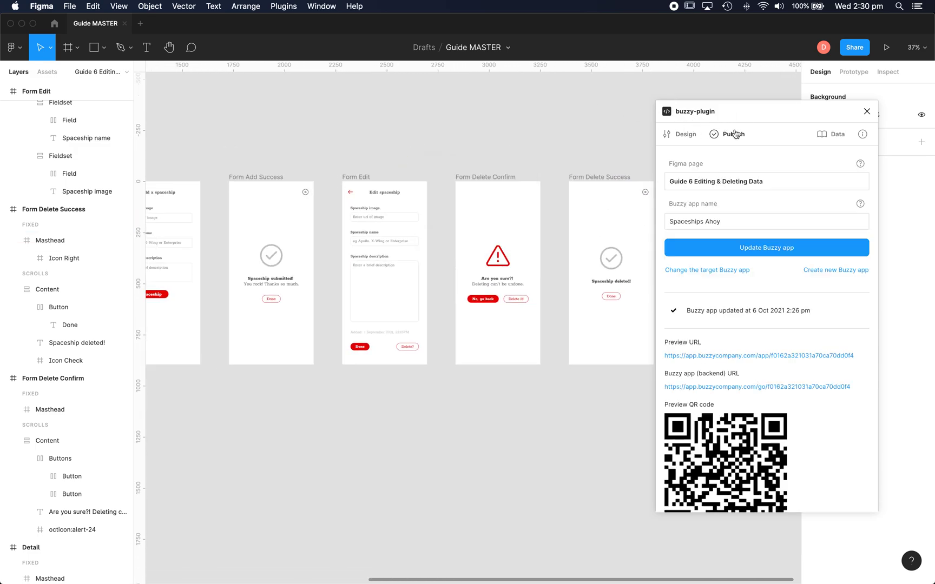
{"action": "left_click", "coordinate": [767, 251]}
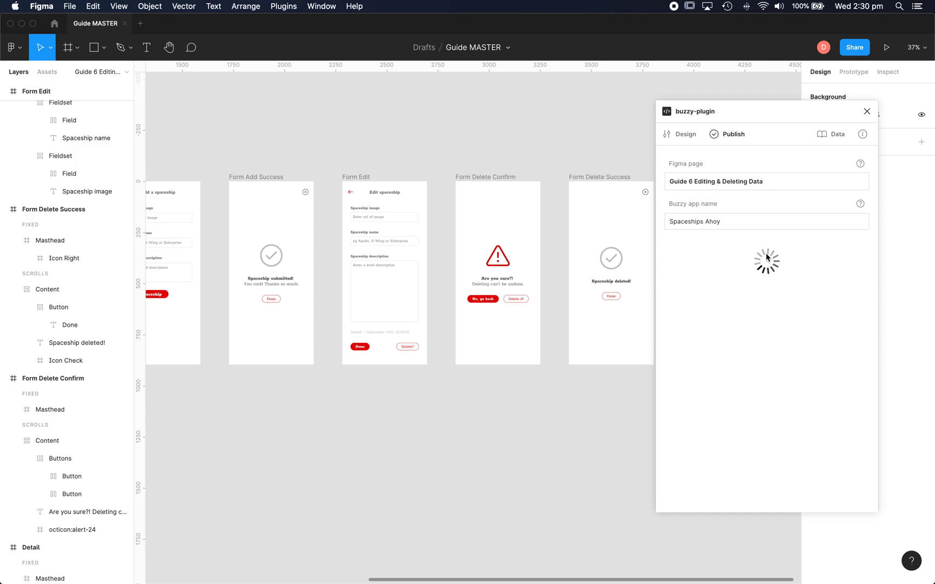
{"action": "key", "text": "super+Tab"}
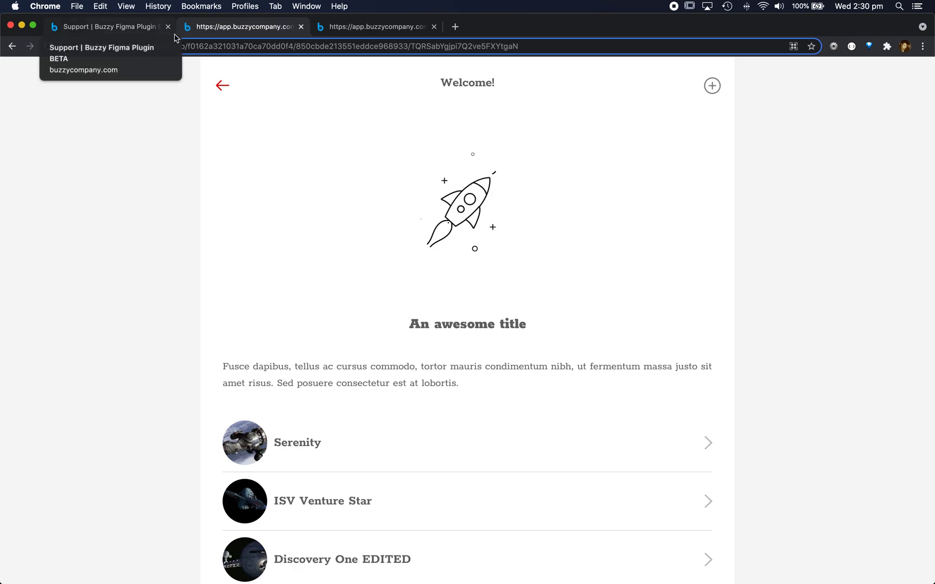
{"action": "key", "text": "super+Tab"}
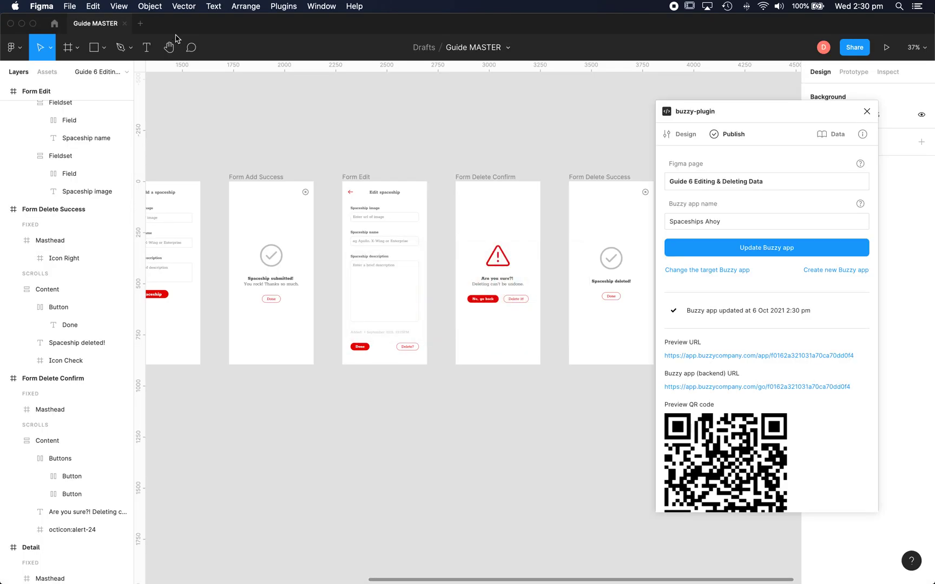
{"action": "key", "text": "super+Tab"}
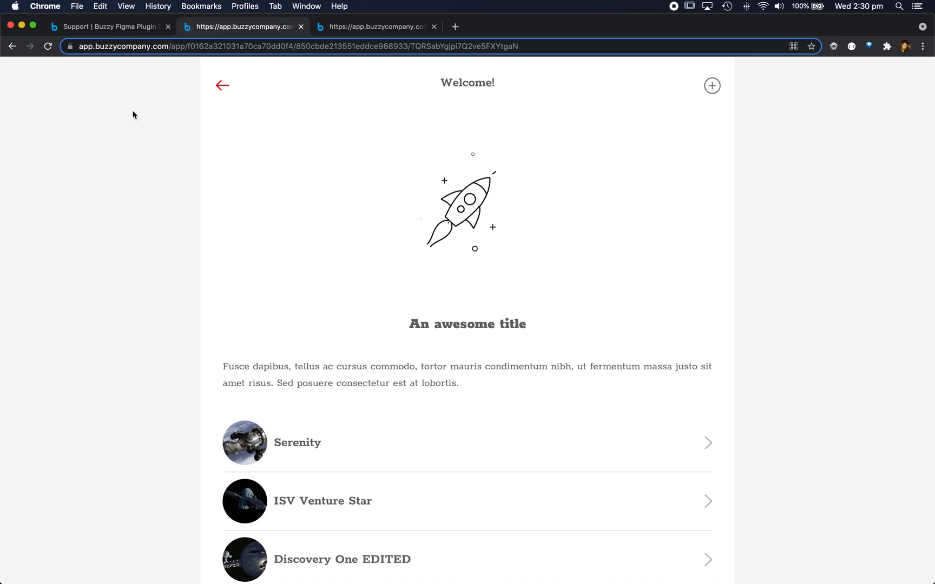
{"action": "left_click", "coordinate": [47, 47]}
{"action": "scroll", "coordinate": [492, 254], "scroll_direction": "down", "scroll_amount": 3}
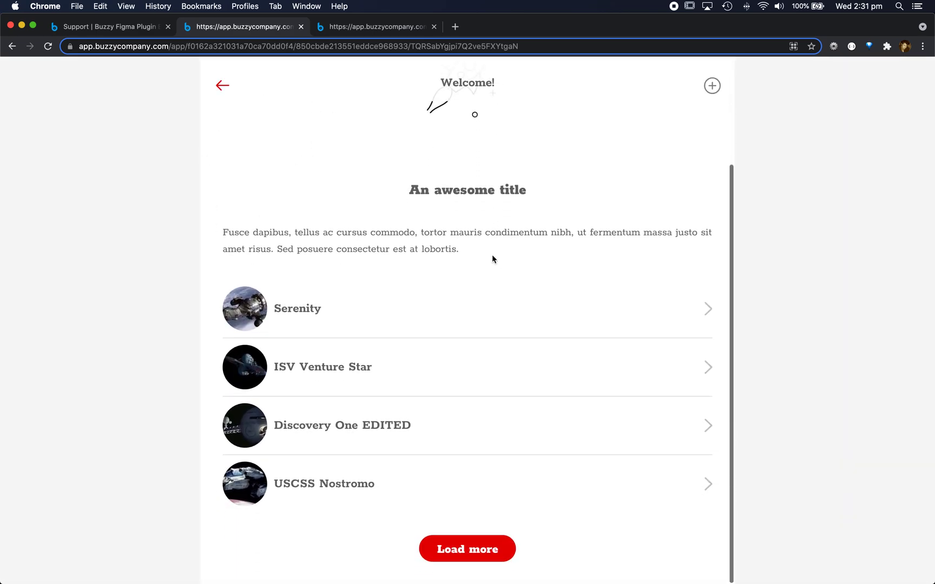
{"action": "scroll", "coordinate": [492, 254], "scroll_direction": "up", "scroll_amount": 3}
{"action": "scroll", "coordinate": [492, 255], "scroll_direction": "down", "scroll_amount": 2}
{"action": "scroll", "coordinate": [492, 256], "scroll_direction": "up", "scroll_amount": 2}
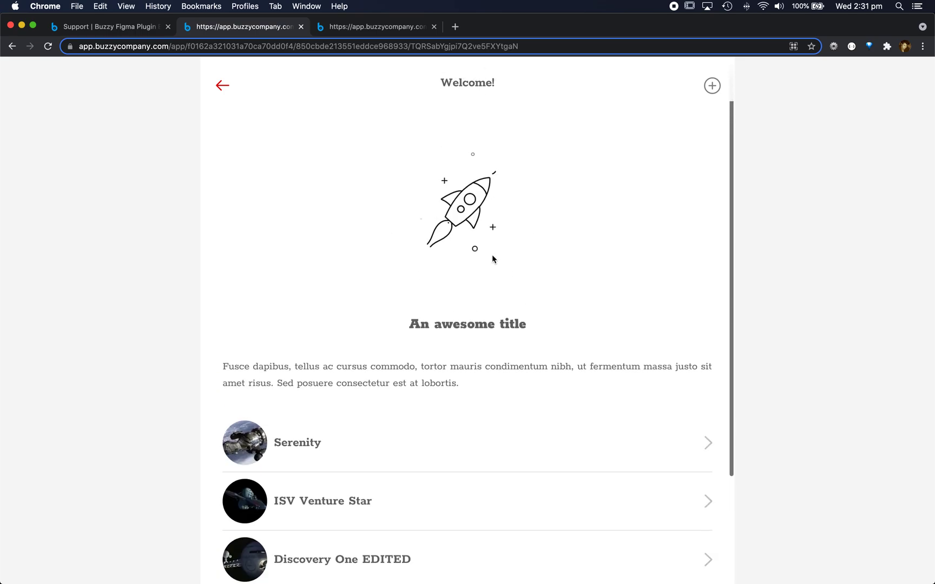
{"action": "scroll", "coordinate": [391, 358], "scroll_direction": "down", "scroll_amount": 3}
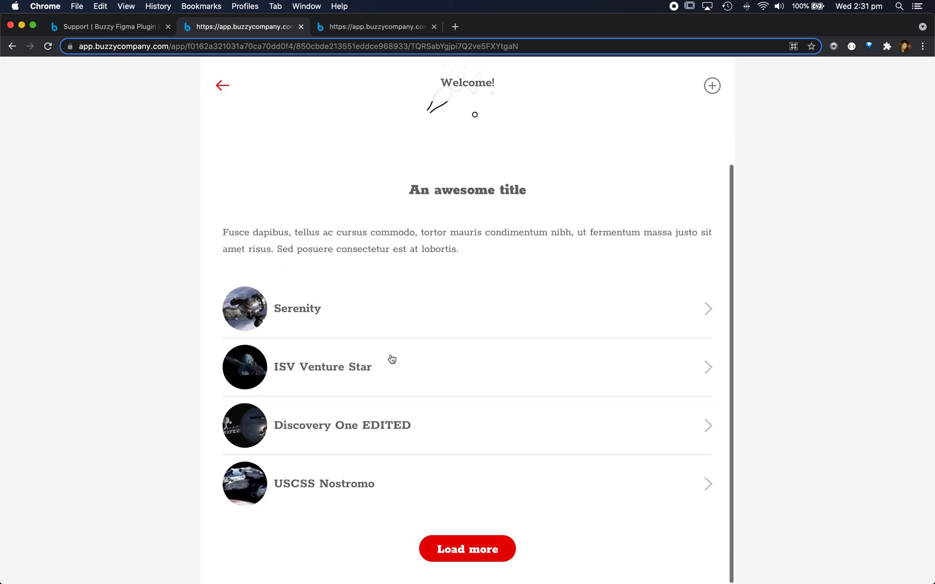
{"action": "scroll", "coordinate": [626, 245], "scroll_direction": "up", "scroll_amount": 3}
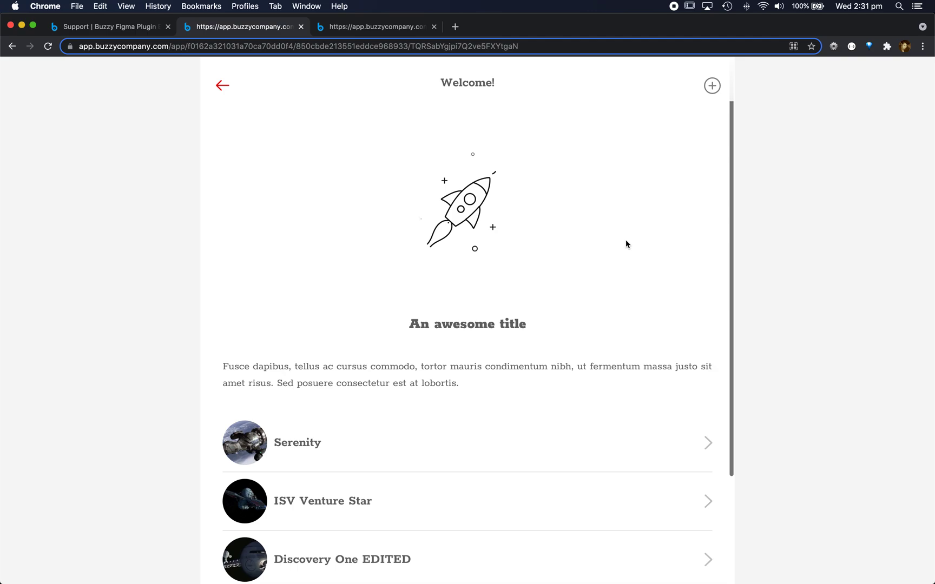
{"action": "left_click", "coordinate": [299, 451]}
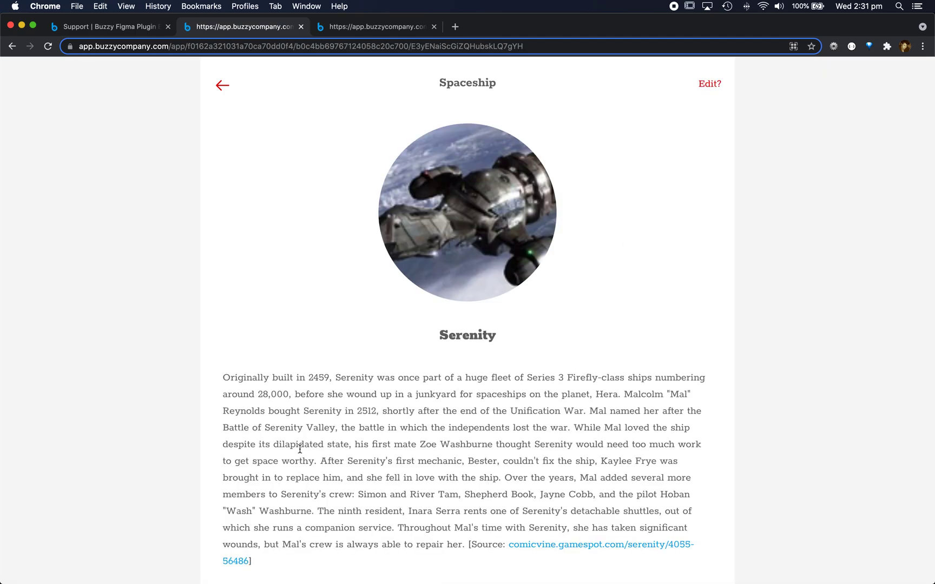
{"action": "left_click", "coordinate": [710, 85]}
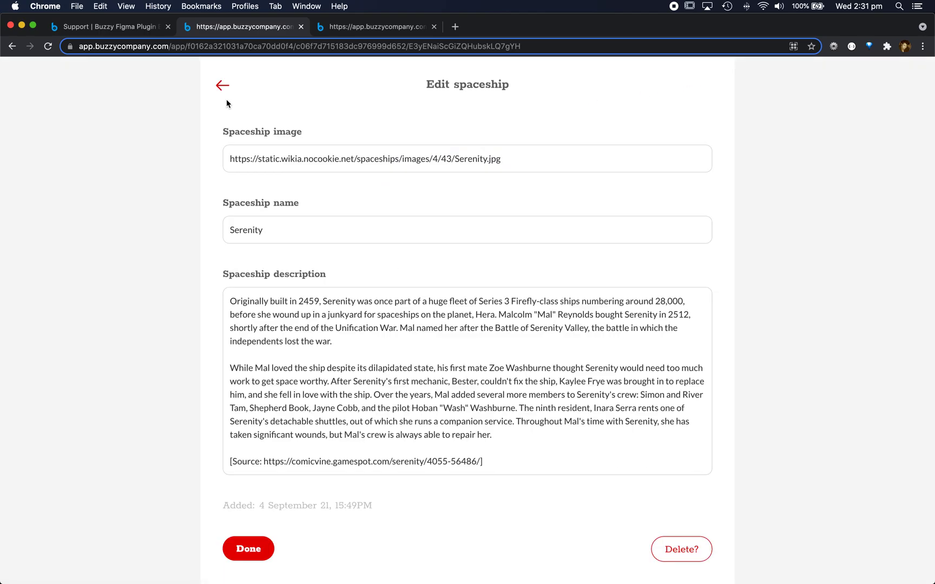
{"action": "left_click", "coordinate": [222, 86]}
{"action": "left_click", "coordinate": [222, 86]}
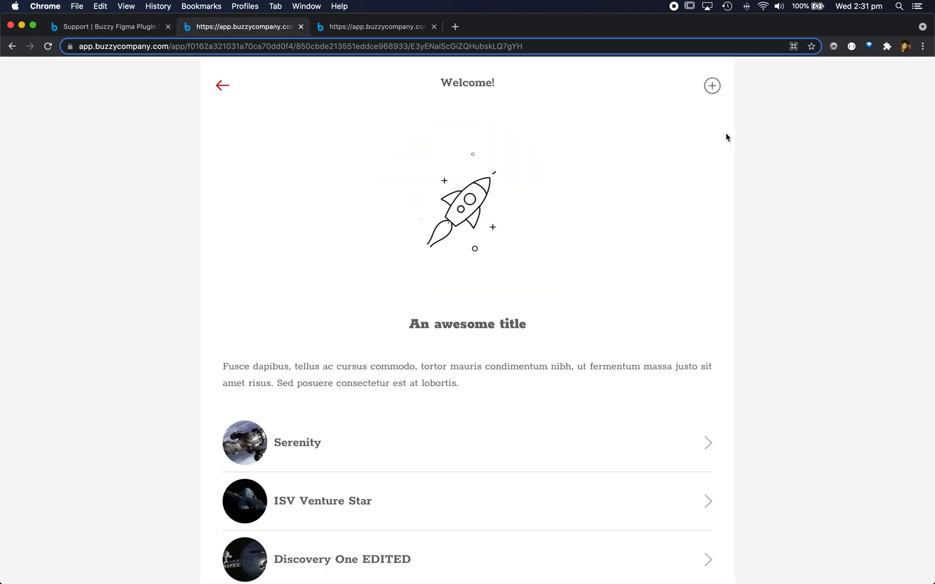
- Submit a spaceship named 'My new ship' with a short description, then open it from the list
{"action": "left_click", "coordinate": [711, 86]}
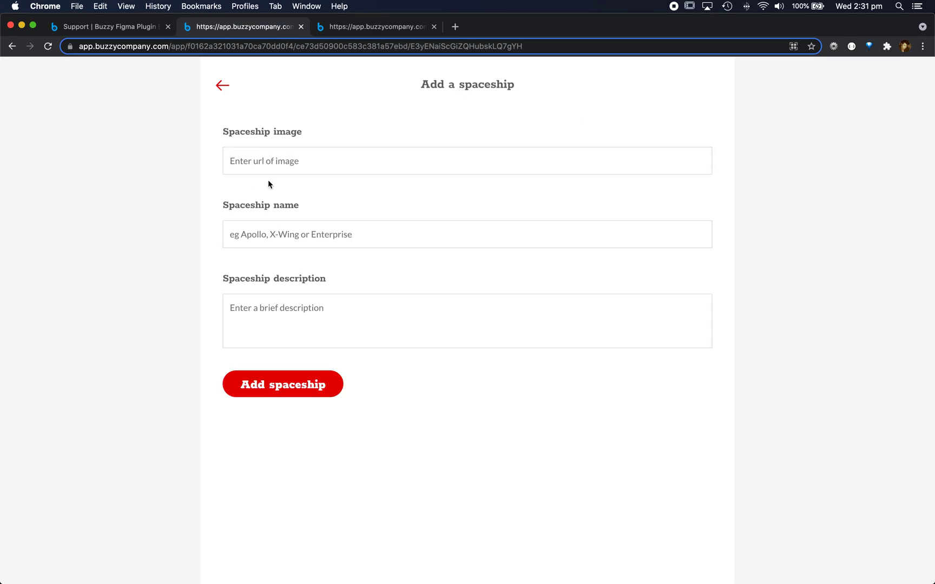
{"action": "left_click", "coordinate": [253, 232]}
{"action": "type", "text": "My "}
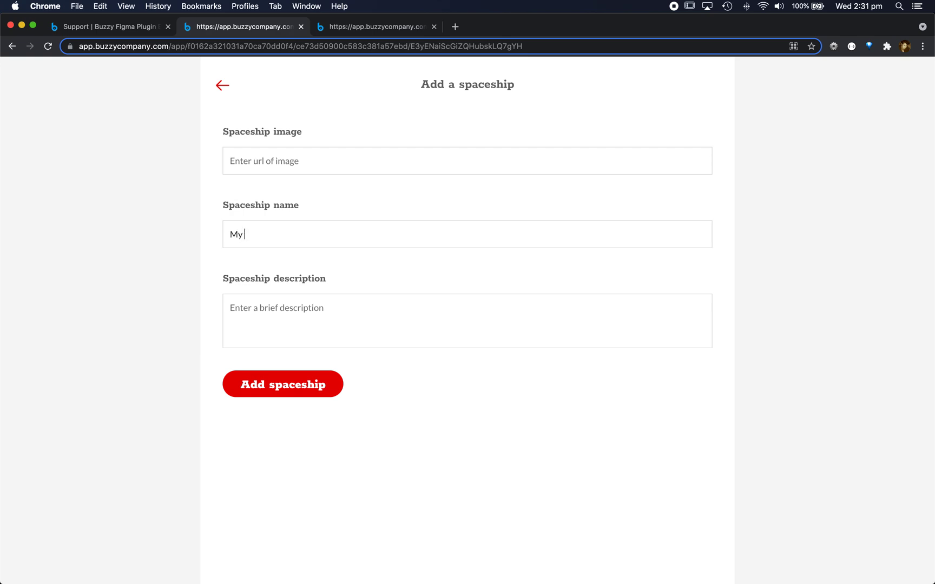
{"action": "type", "text": "New ship"}
{"action": "left_click_drag", "start_coordinate": [251, 235], "coordinate": [244, 234]}
{"action": "type", "text": "n"}
{"action": "type", "text": "Here's a d"}
{"action": "type", "text": "escr"}
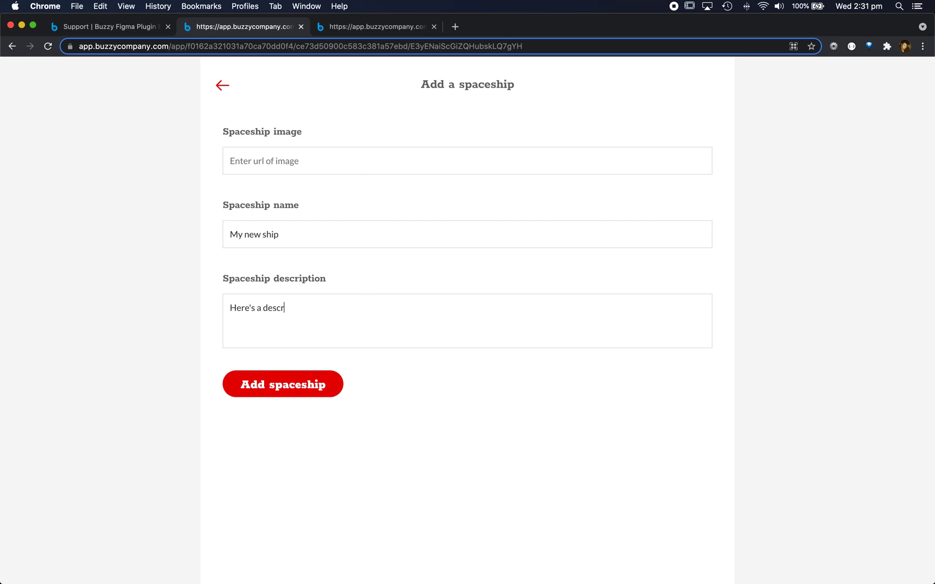
{"action": "type", "text": "iption."}
{"action": "left_click", "coordinate": [300, 391]}
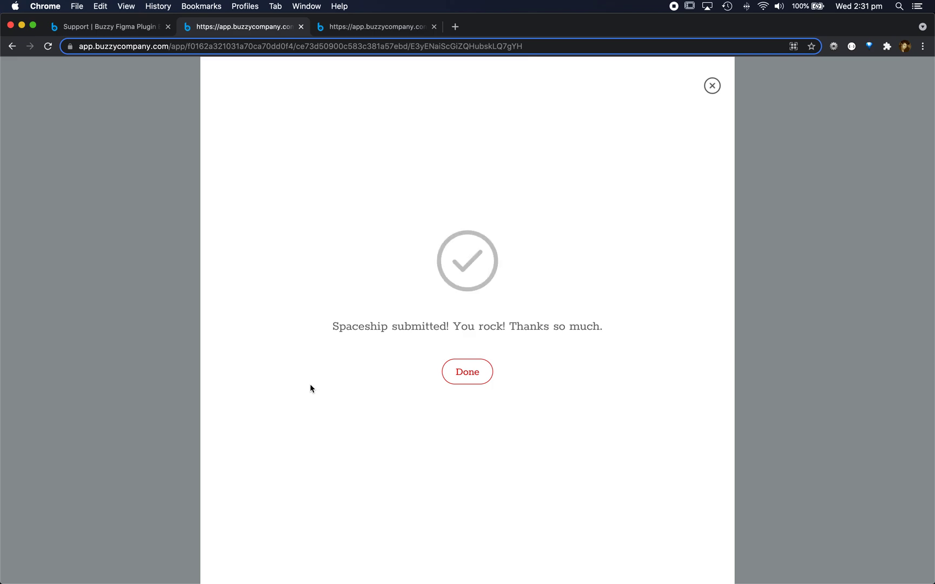
{"action": "left_click", "coordinate": [476, 378]}
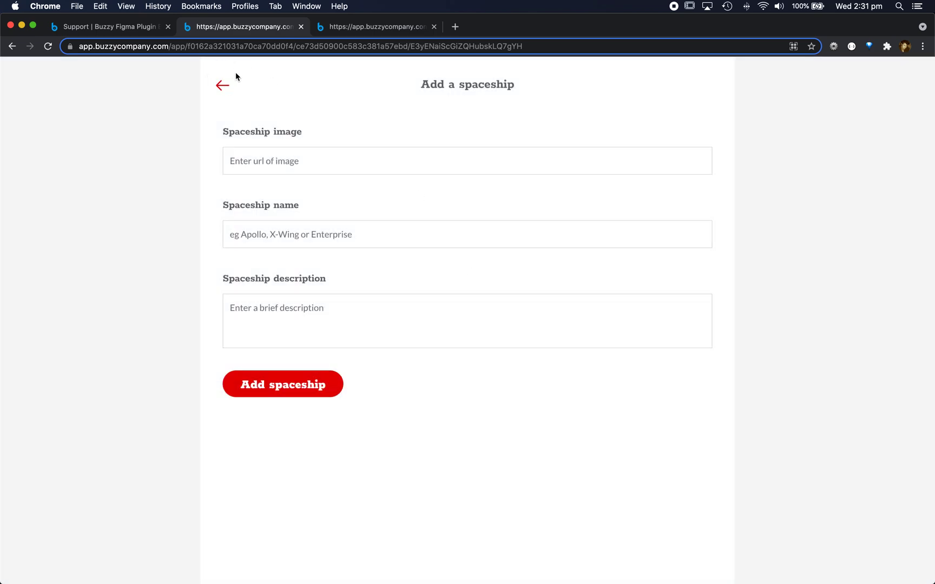
{"action": "left_click", "coordinate": [223, 87]}
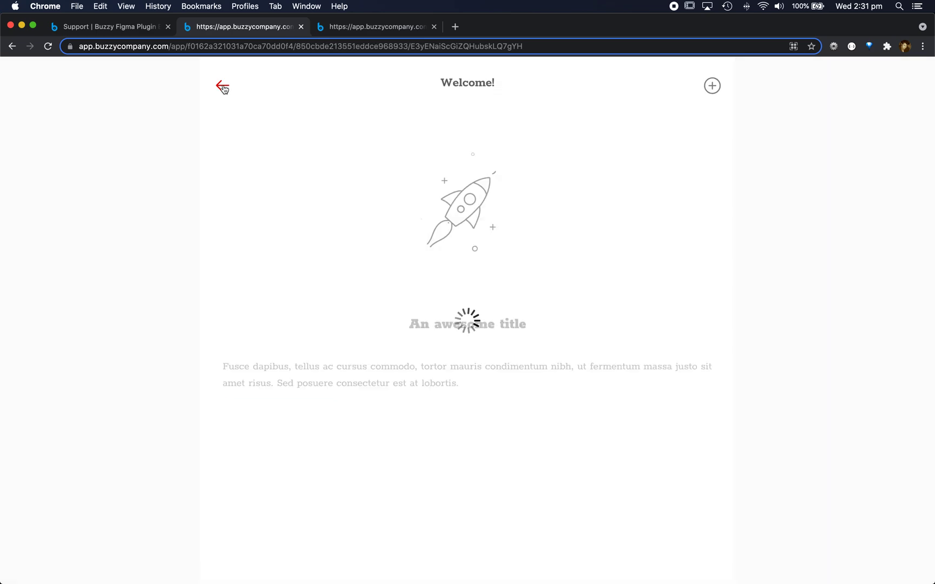
{"action": "scroll", "coordinate": [271, 335], "scroll_direction": "down", "scroll_amount": 2}
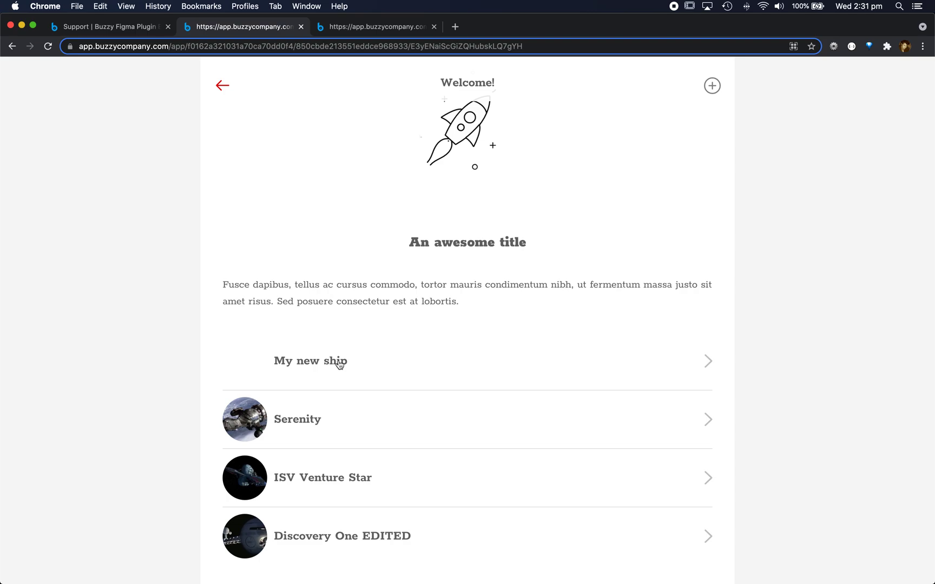
{"action": "left_click", "coordinate": [450, 361]}
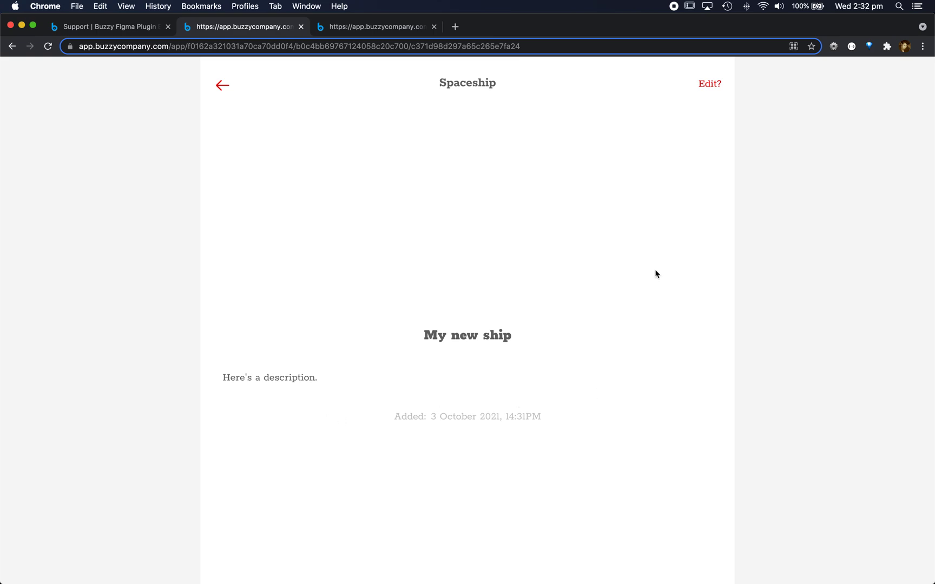
- Rename 'My new ship' to 'My new ship EDITED', save, and reopen its edit form
{"action": "left_click", "coordinate": [709, 86]}
{"action": "type", "text": "My new ship"}
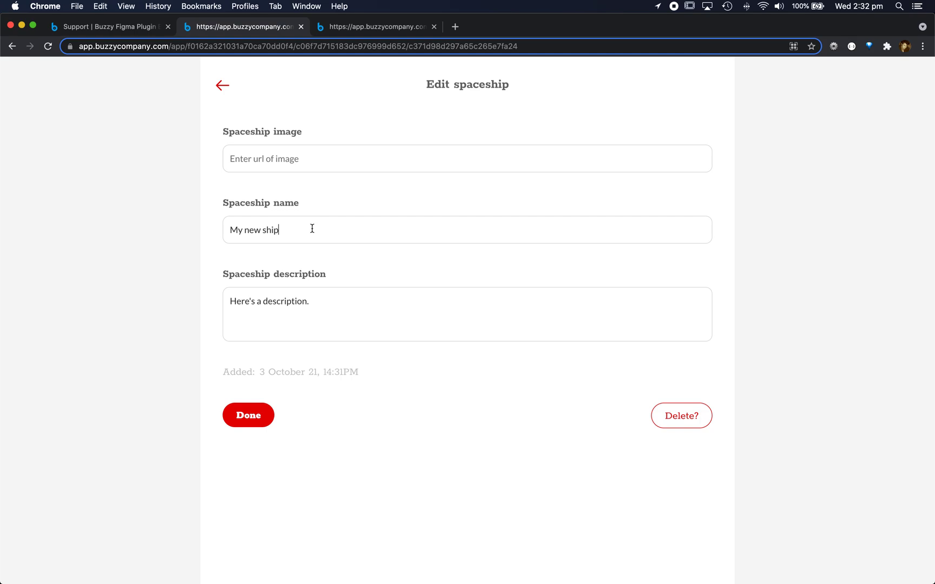
{"action": "type", "text": "EDITED"}
{"action": "left_click", "coordinate": [255, 417]}
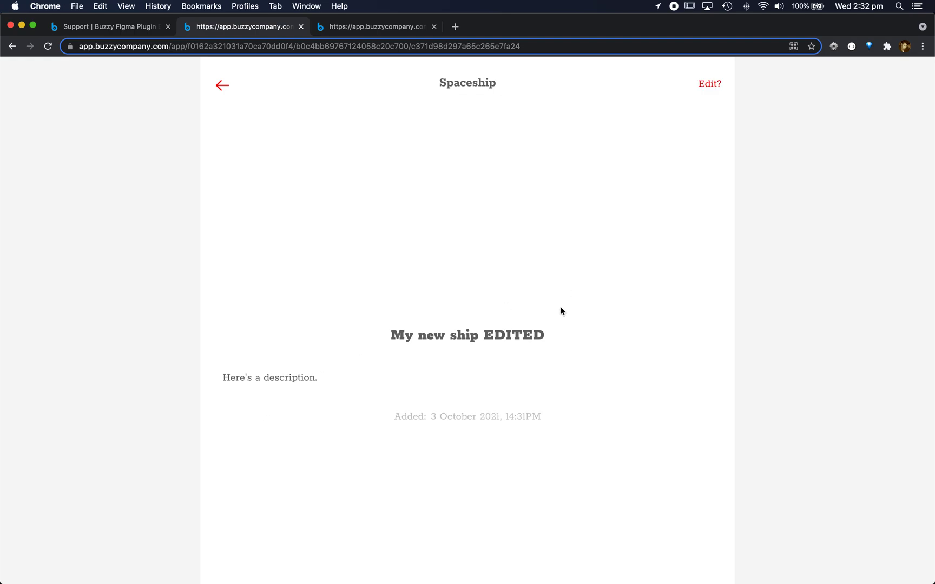
{"action": "left_click", "coordinate": [221, 87]}
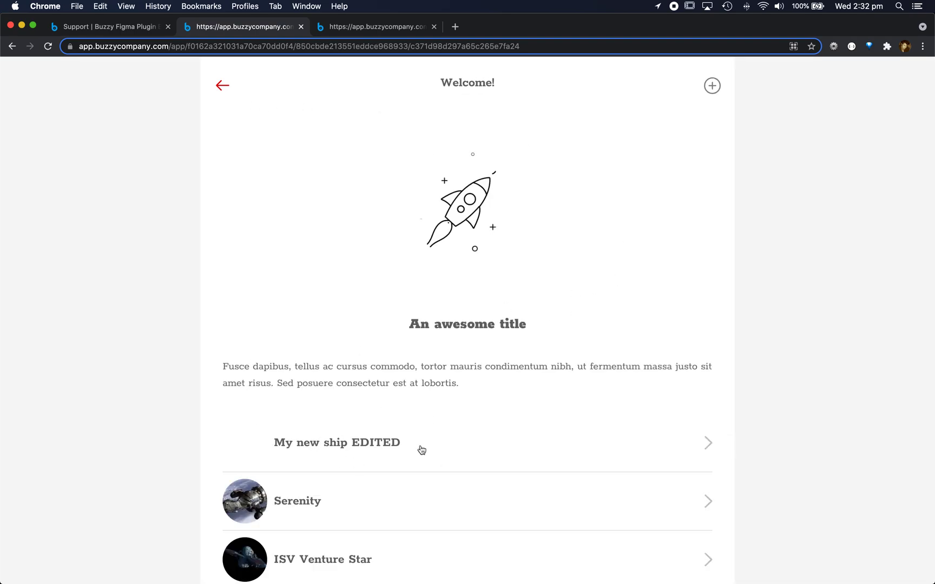
{"action": "left_click", "coordinate": [492, 443]}
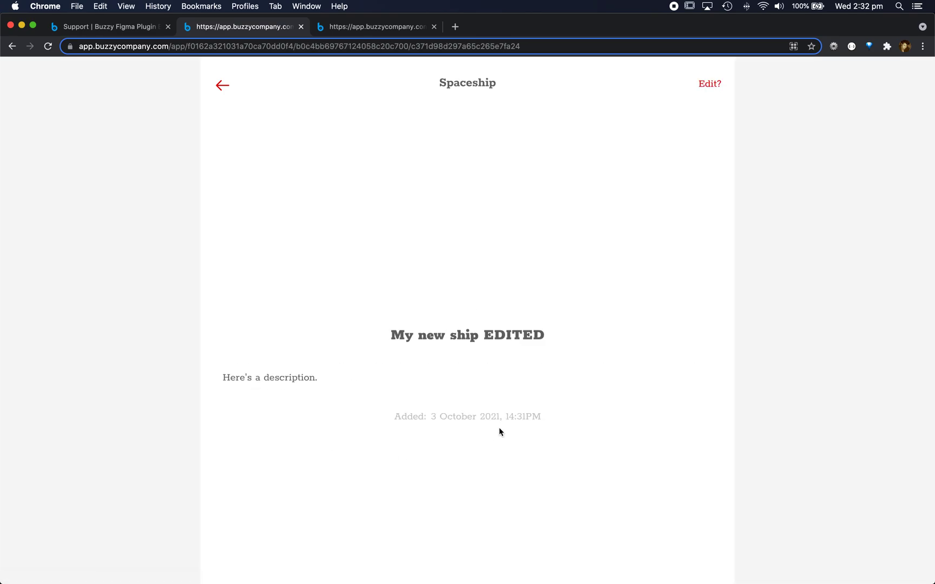
{"action": "left_click", "coordinate": [710, 85]}
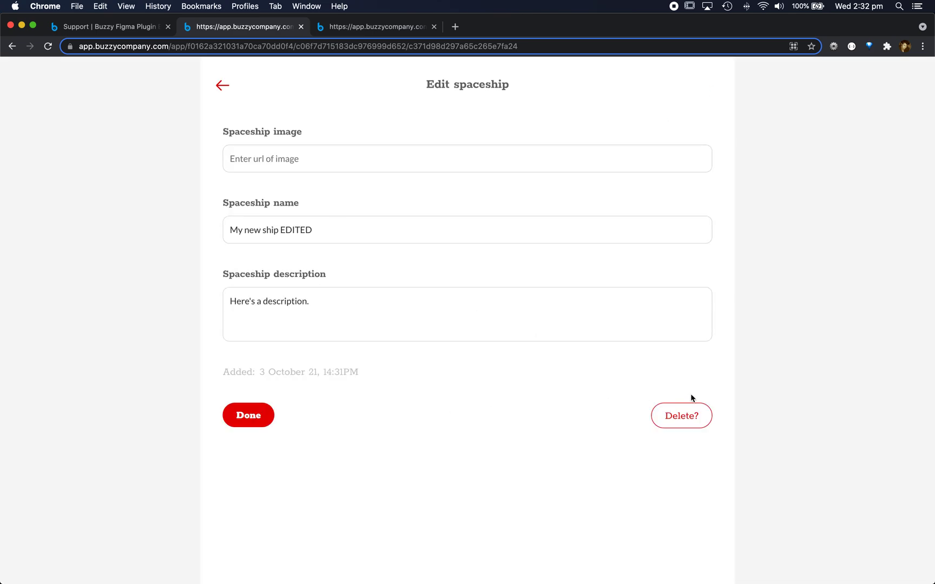
- Delete 'My new ship EDITED', confirming with 'Delete it!', and return to the list
{"action": "left_click", "coordinate": [673, 417]}
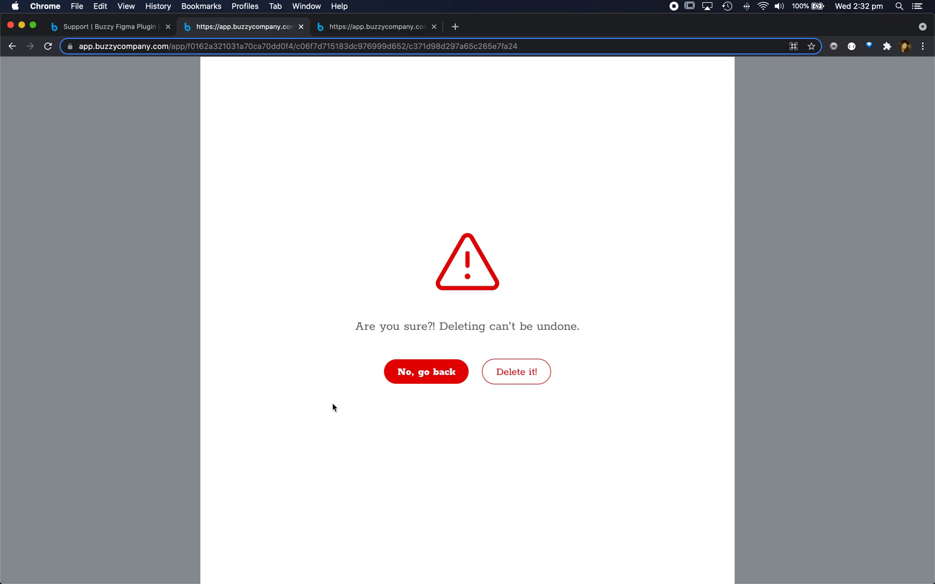
{"action": "left_click", "coordinate": [527, 378]}
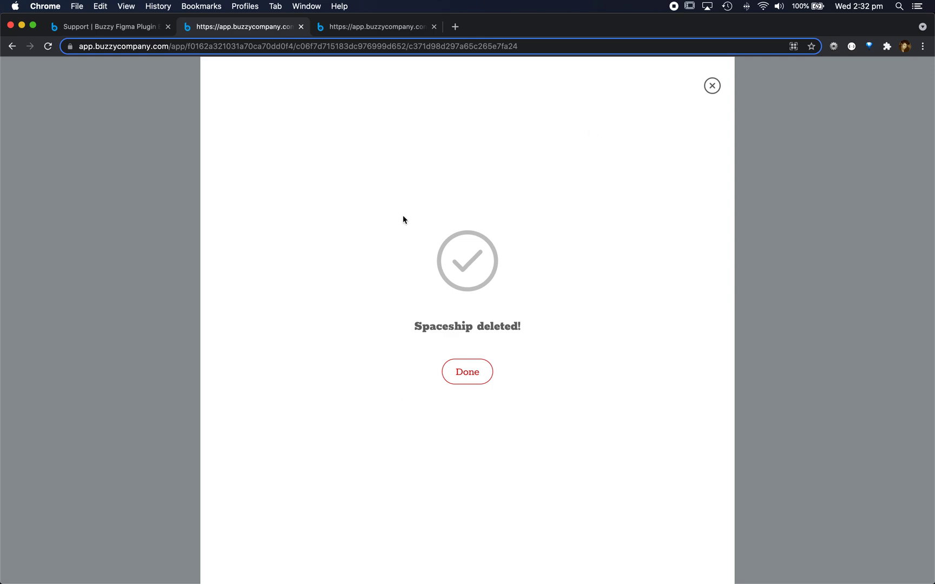
{"action": "left_click", "coordinate": [473, 375]}
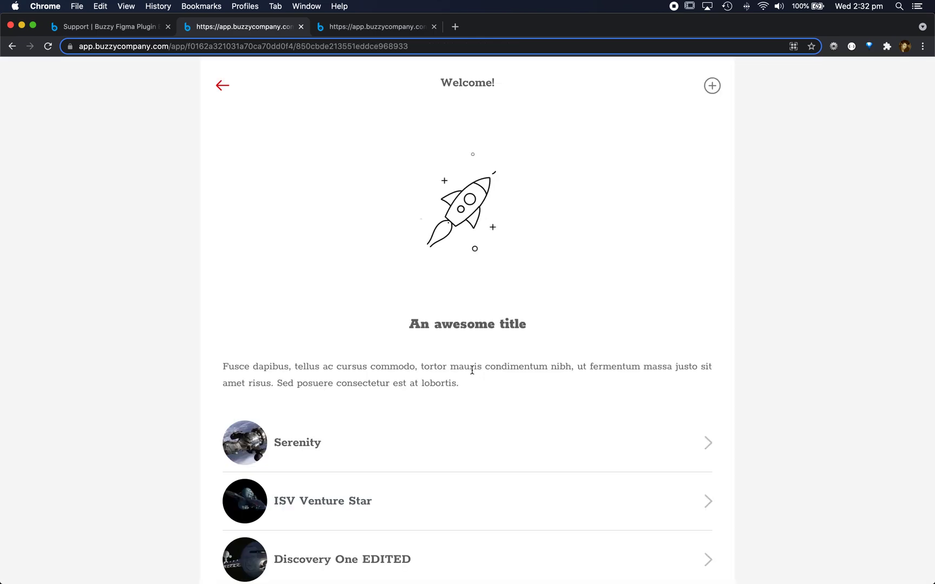
{"action": "scroll", "coordinate": [472, 371], "scroll_direction": "down", "scroll_amount": 3}
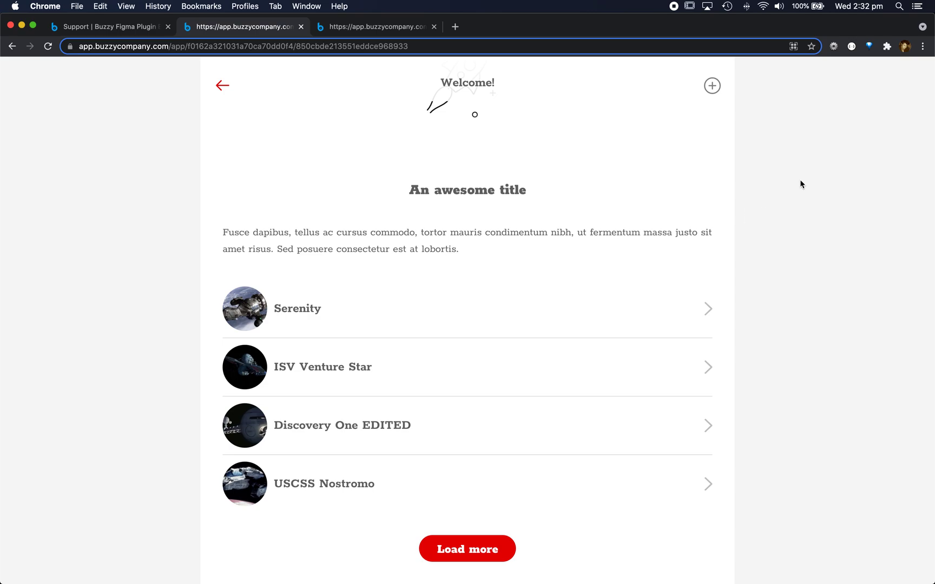
{"action": "scroll", "coordinate": [573, 212], "scroll_direction": "up", "scroll_amount": 3}
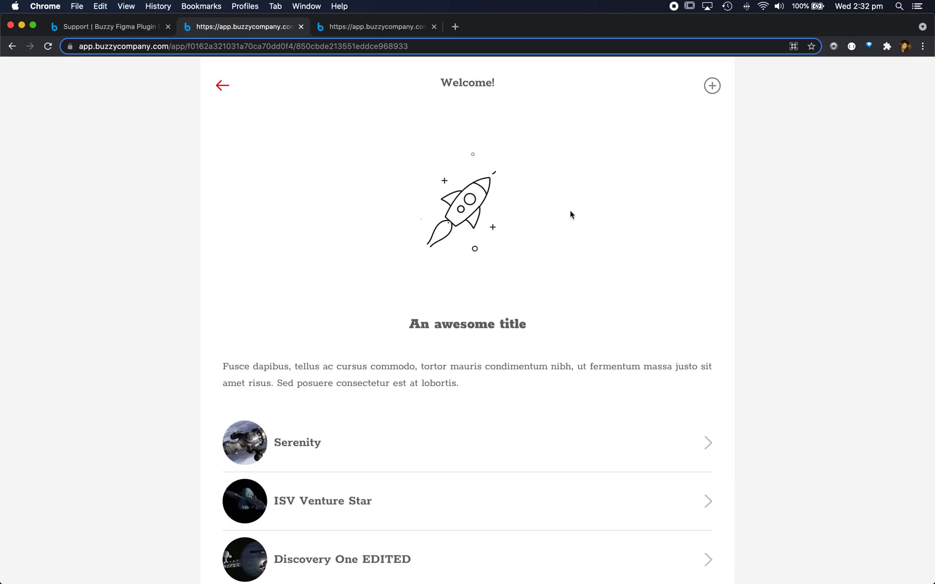